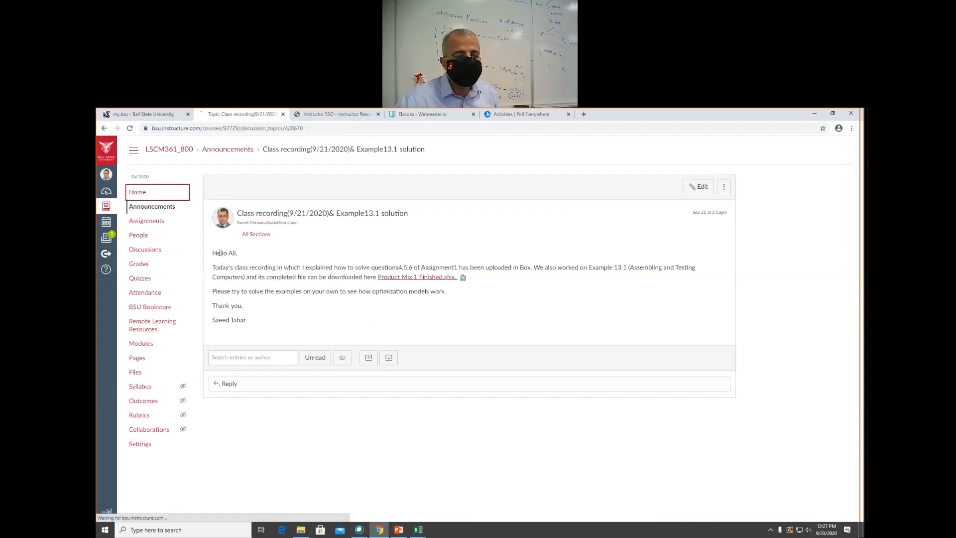
- Open the course home page and view the chapter modules around Chapter13 and Chapter14
click(141, 198)
scroll(316, 331, down, 10)
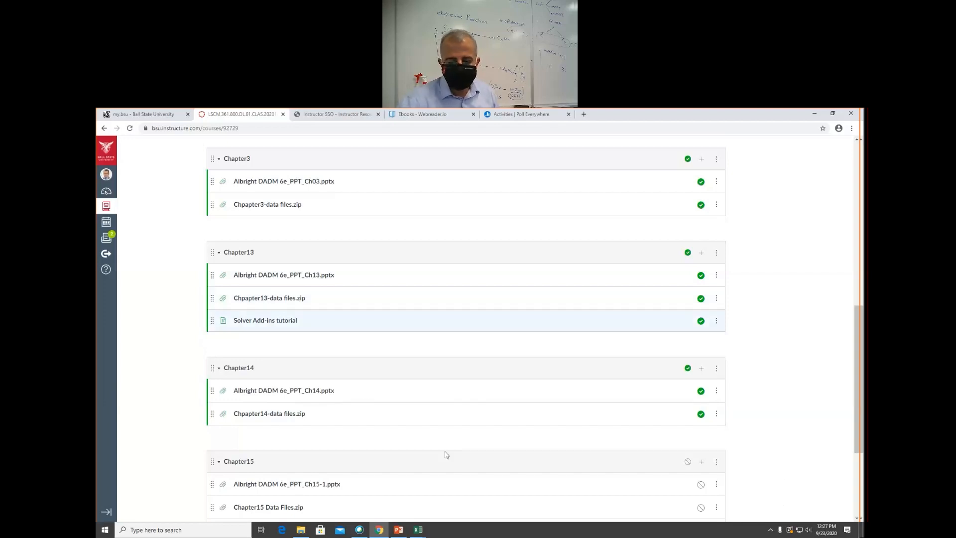
- Switch to Excel and close the Product Mix 1 Finished workbook without saving its changes
click(418, 530)
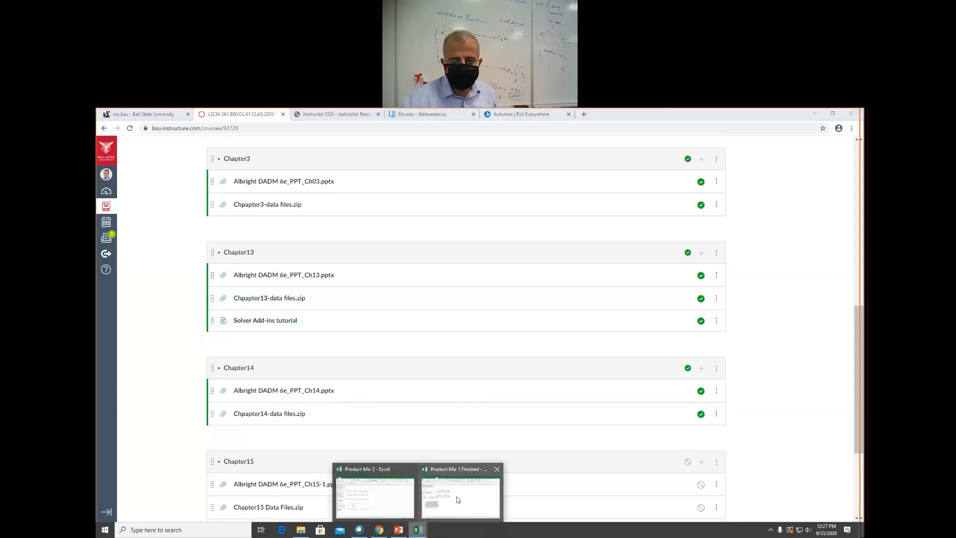
click(497, 469)
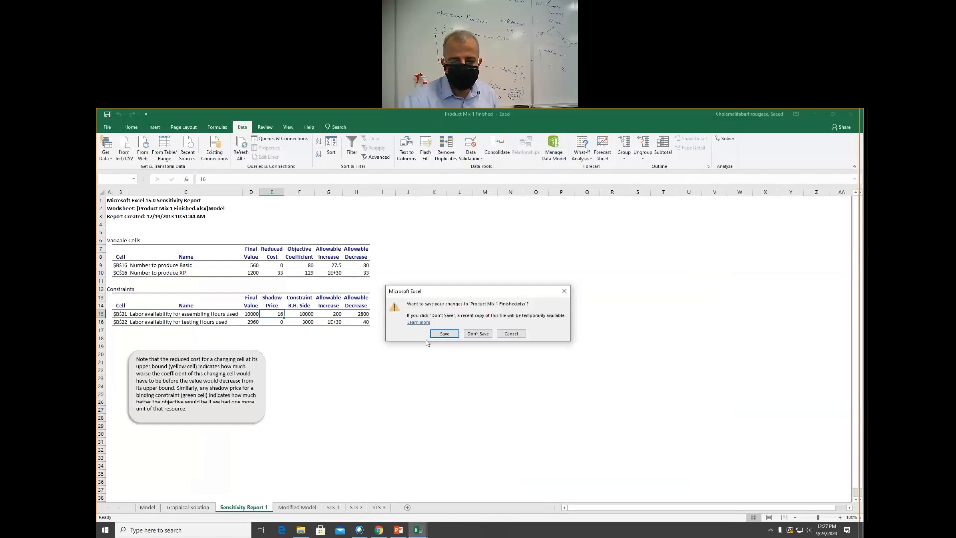
click(477, 334)
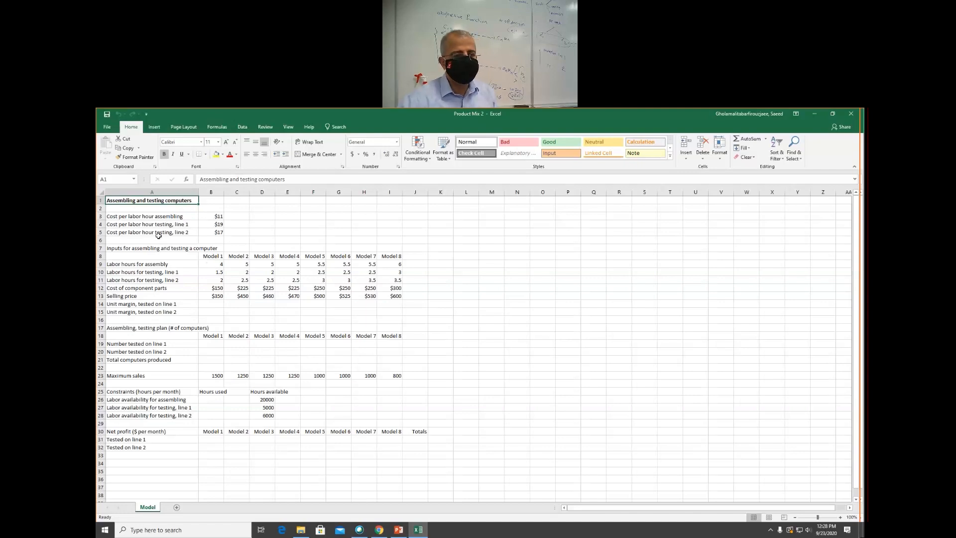
- Fill the labor cost inputs in A3:B5 with light blue
drag(117, 217, 208, 233)
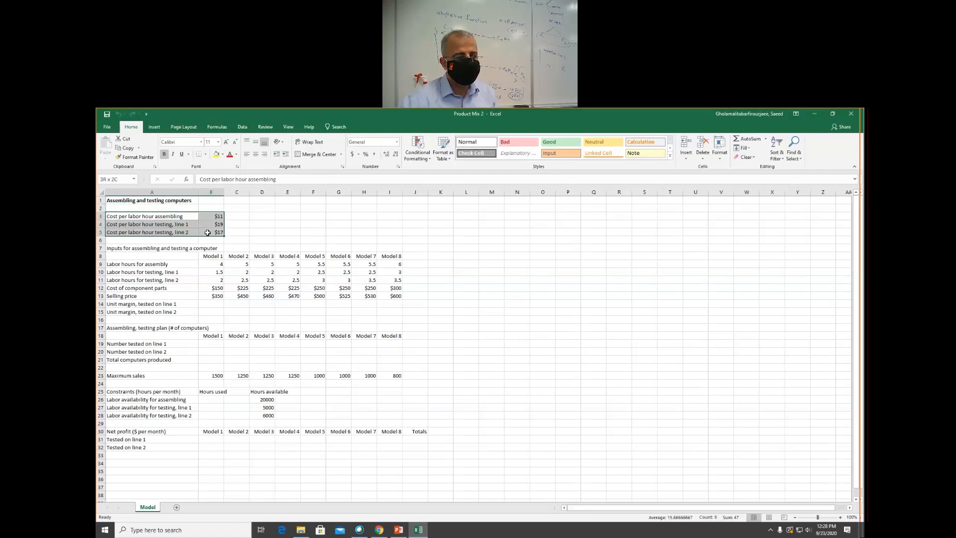
drag(208, 232, 208, 233)
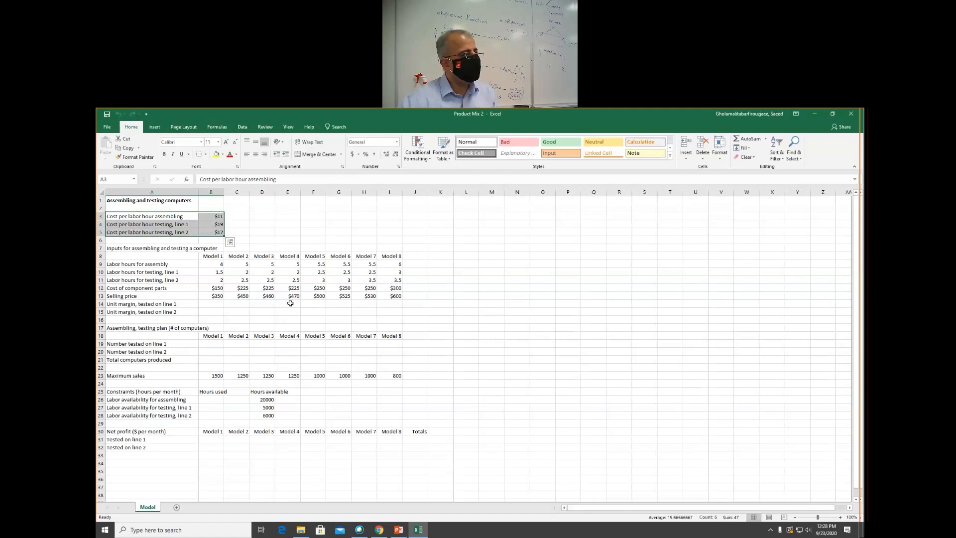
click(236, 154)
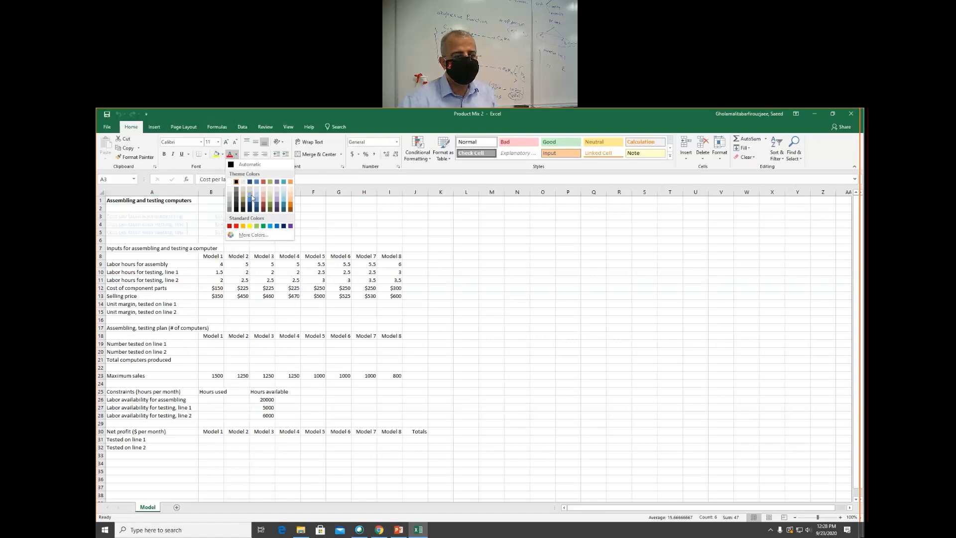
click(222, 154)
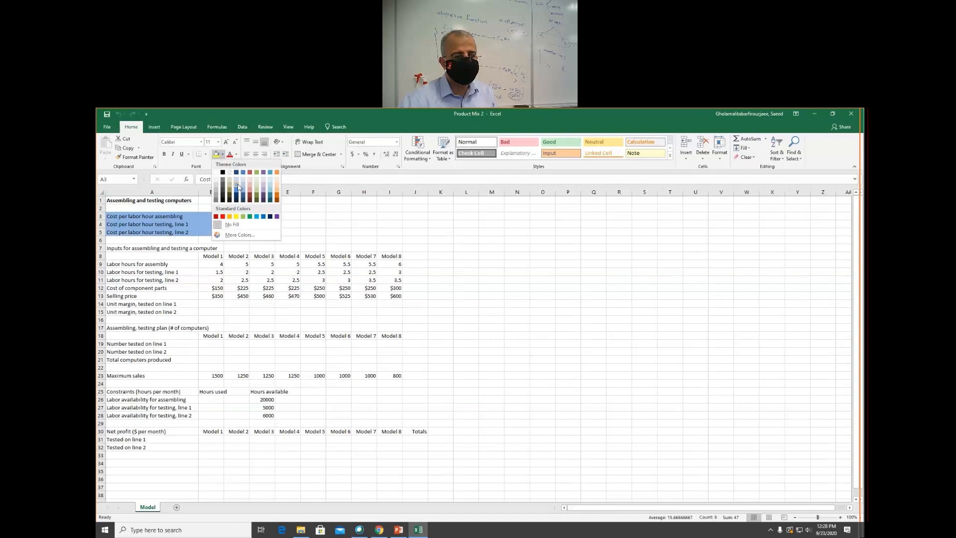
click(237, 184)
- Fill the assembling and testing inputs in A9:I13 with the same light blue as the labor costs
click(179, 265)
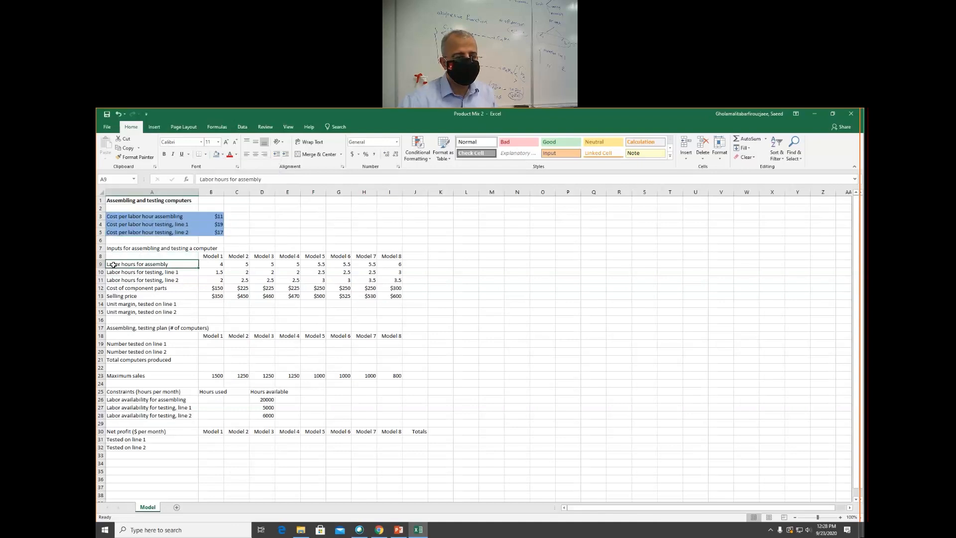
drag(114, 265, 393, 298)
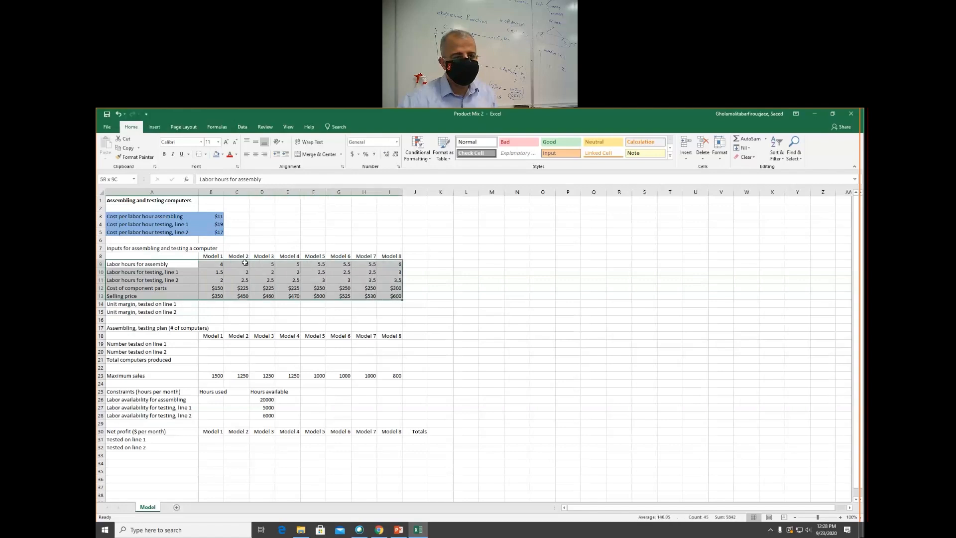
click(216, 155)
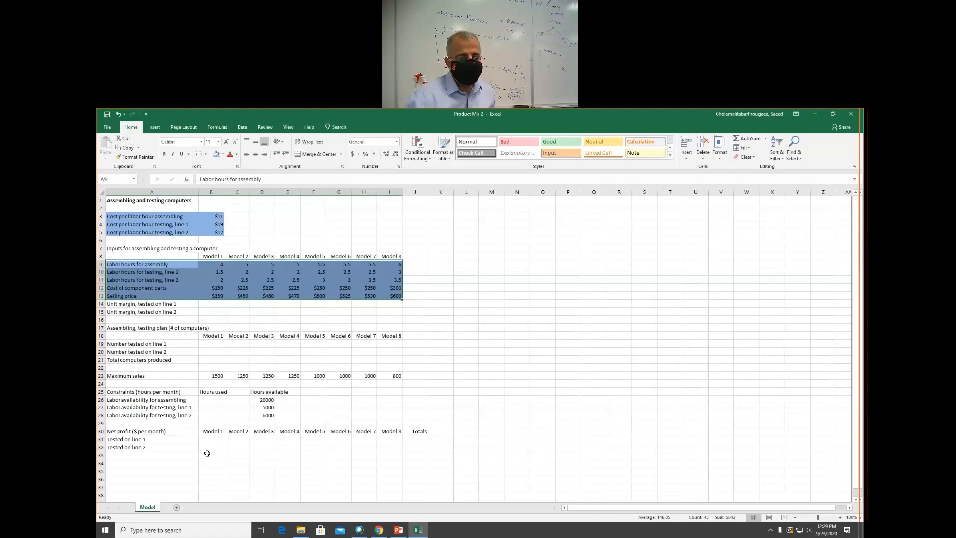
- Fill cell J33, below the net profit Totals column, with light orange
click(114, 432)
drag(412, 438, 417, 448)
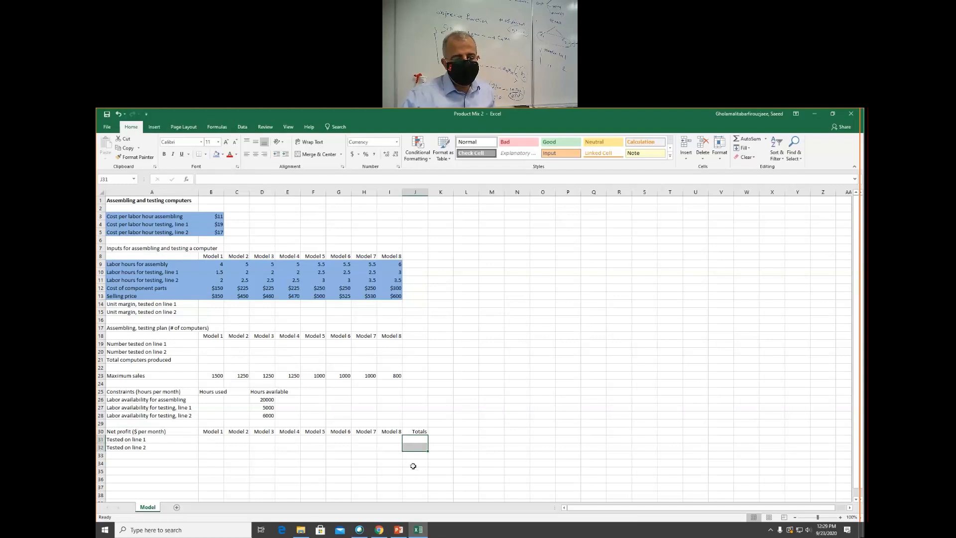
click(410, 456)
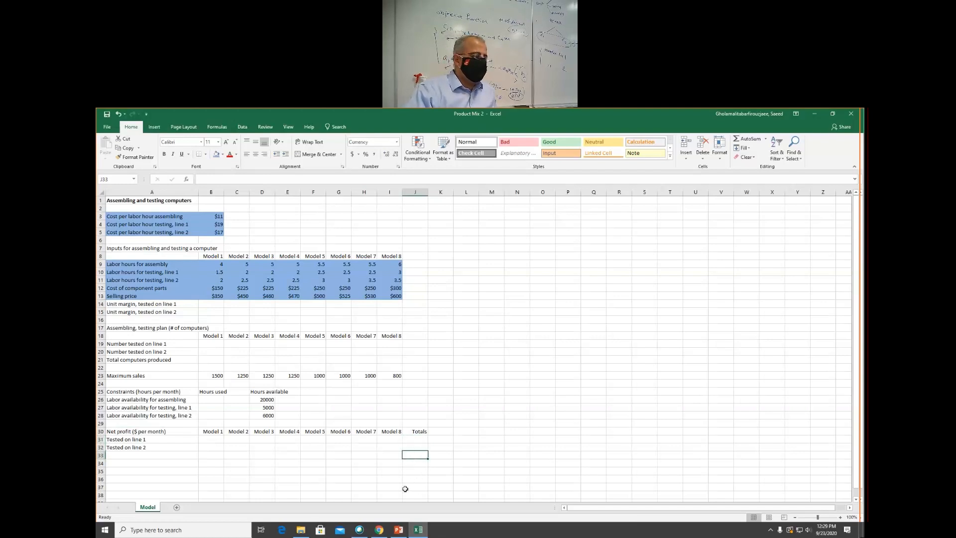
click(222, 155)
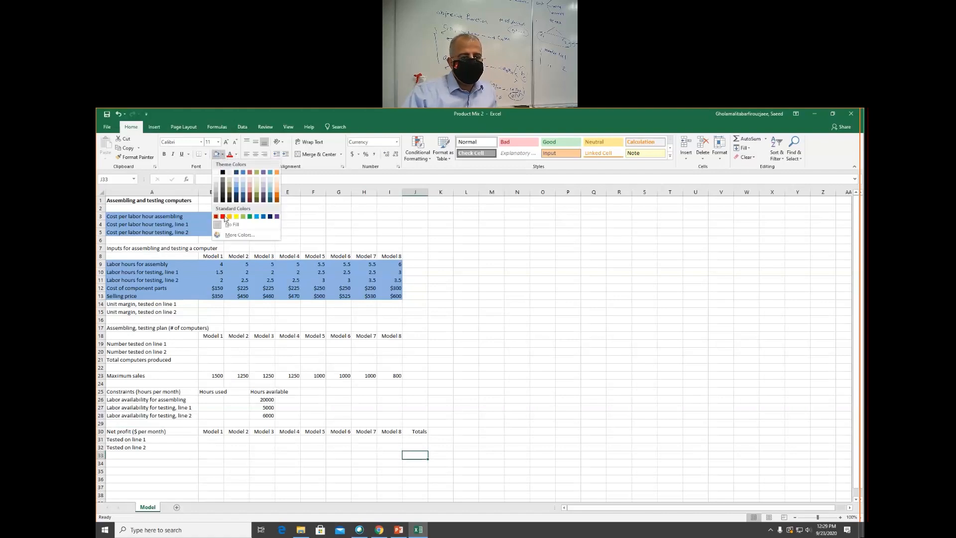
click(275, 188)
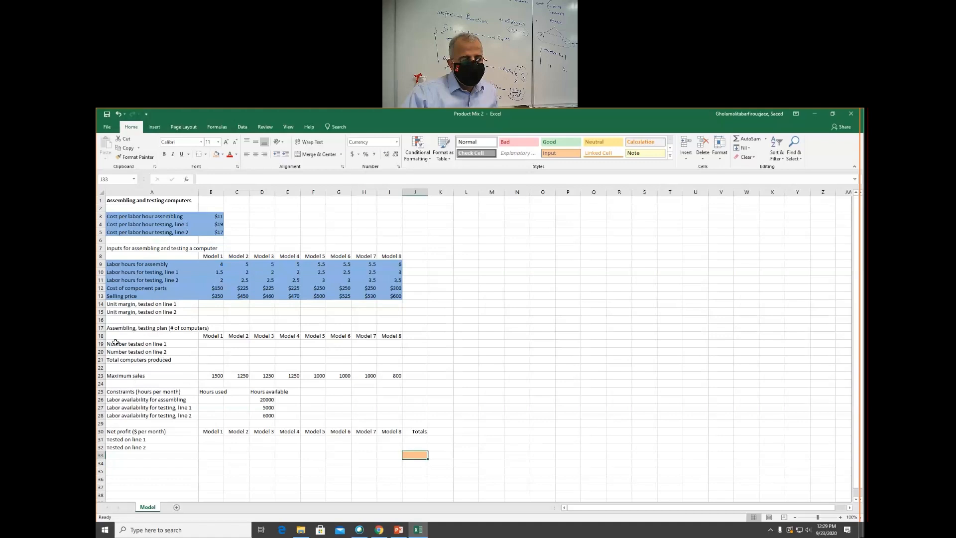
- Fill the rows for the number tested on line 1 and line 2, A19:I20, with light green
drag(118, 343, 394, 352)
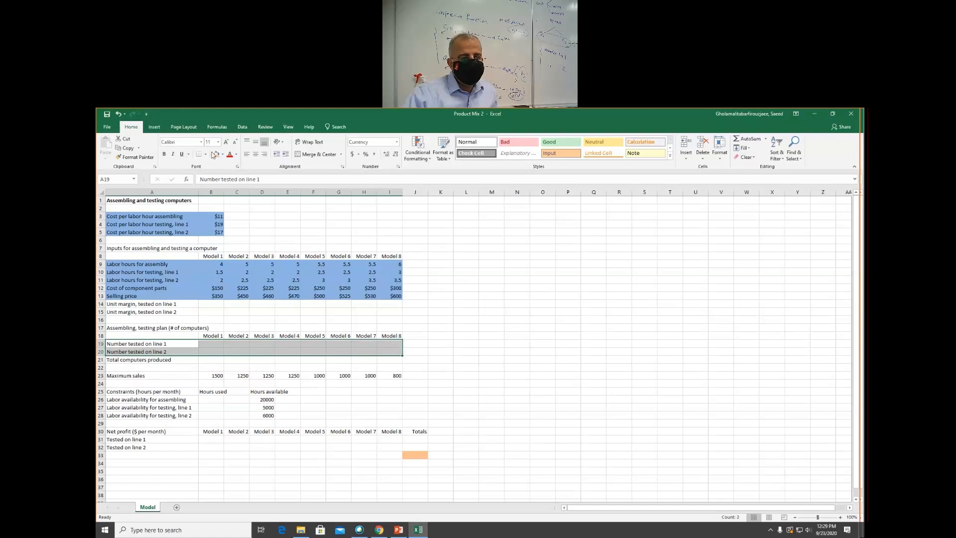
click(223, 154)
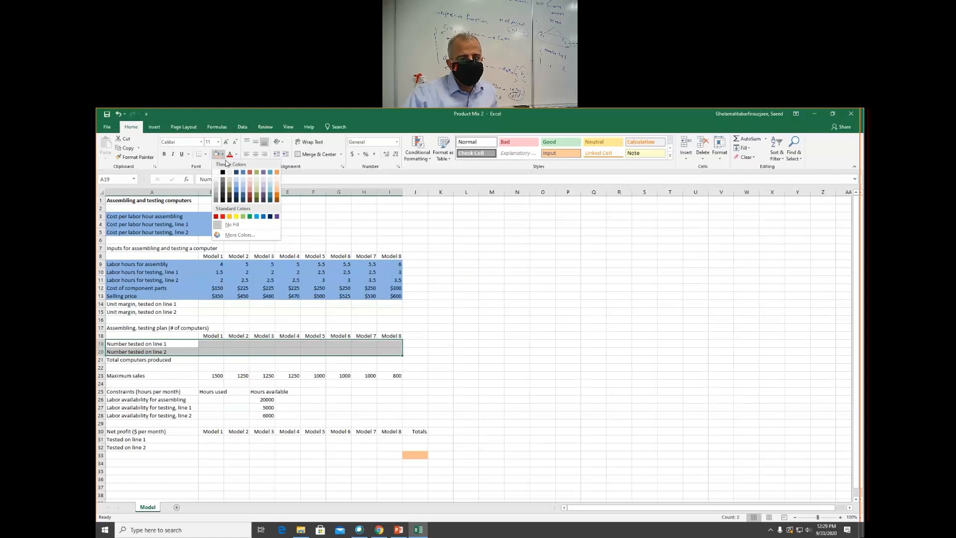
click(257, 189)
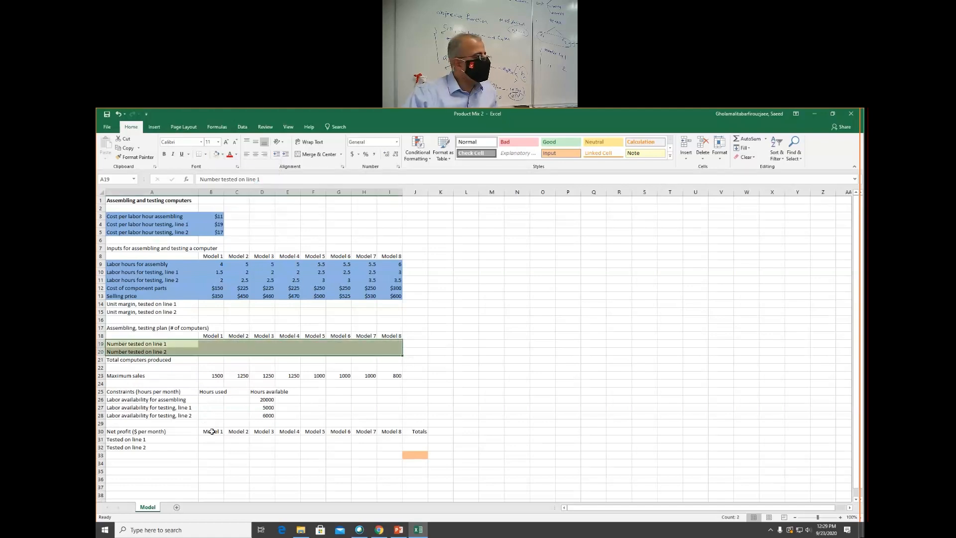
click(206, 358)
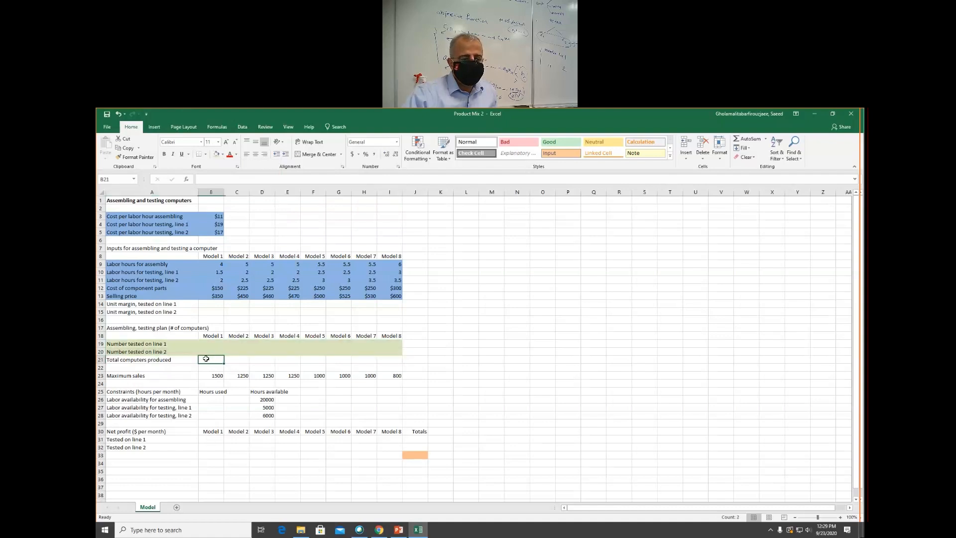
click(181, 270)
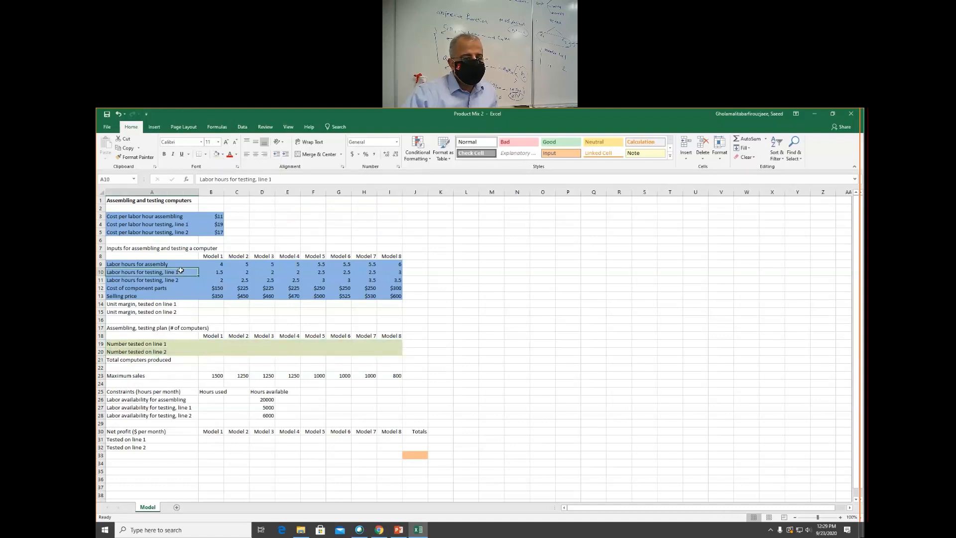
click(158, 344)
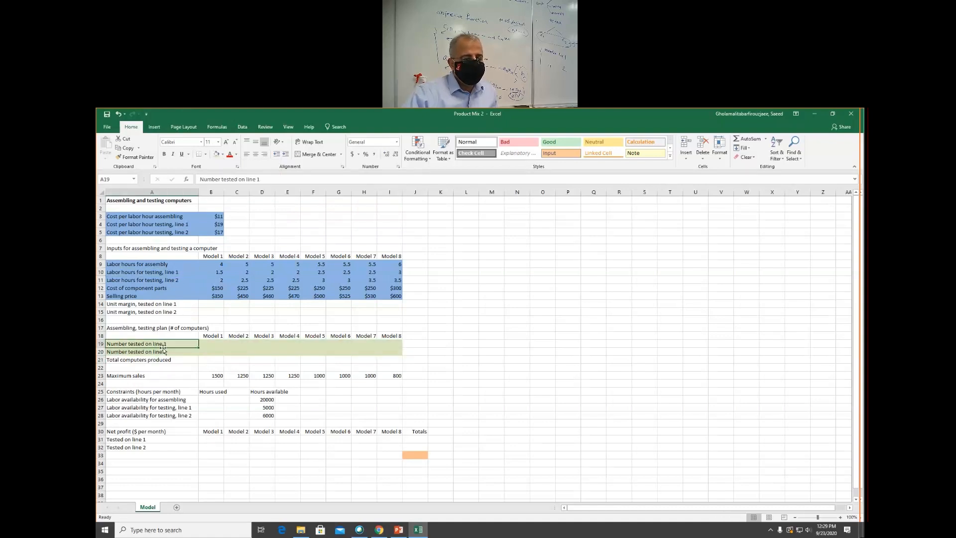
click(202, 353)
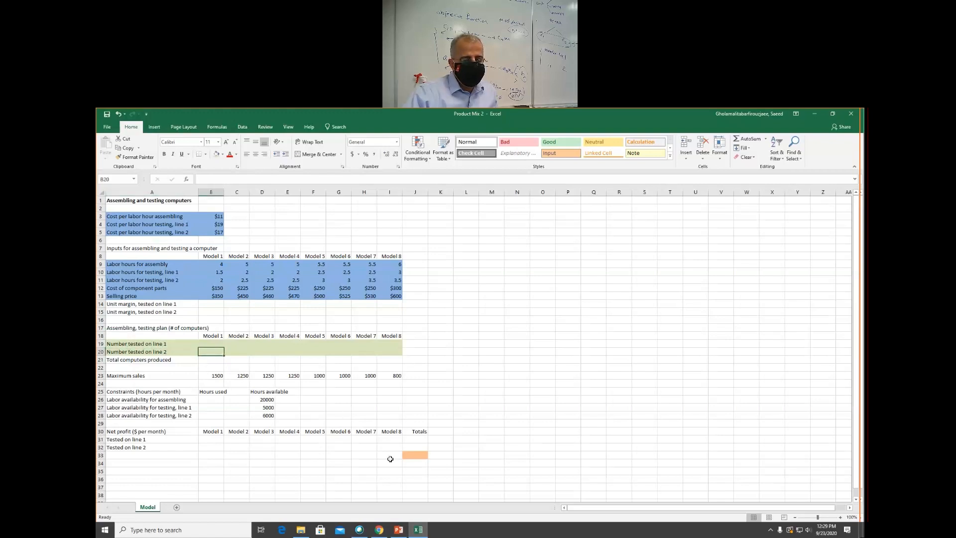
click(411, 457)
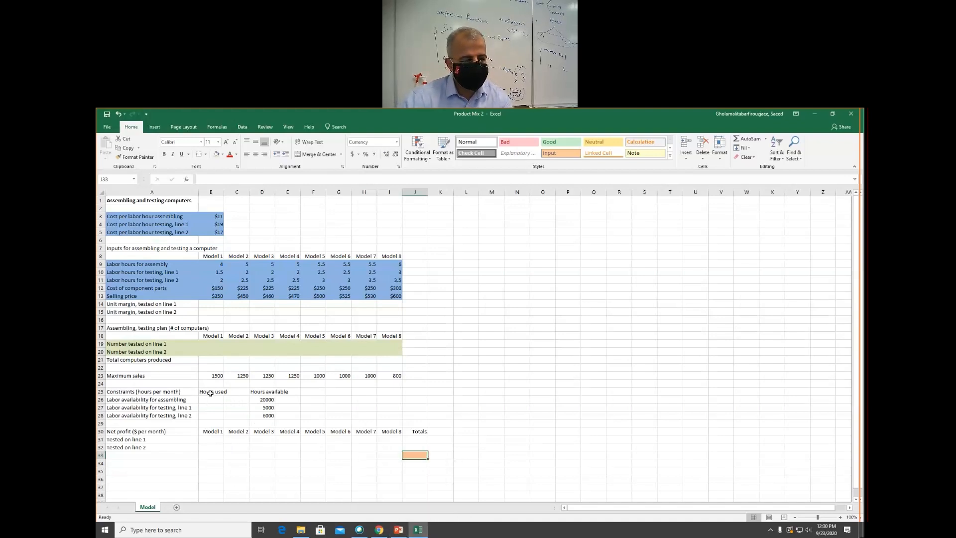
- Enter <= in C26, C27 and C28 between the hours used and hours available of the labor constraints
click(228, 401)
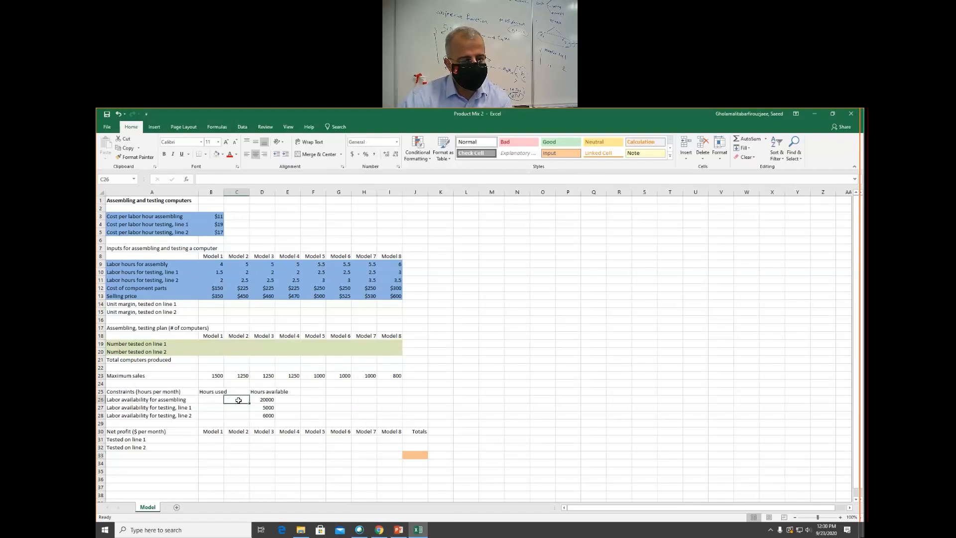
text(<=)
key(Return)
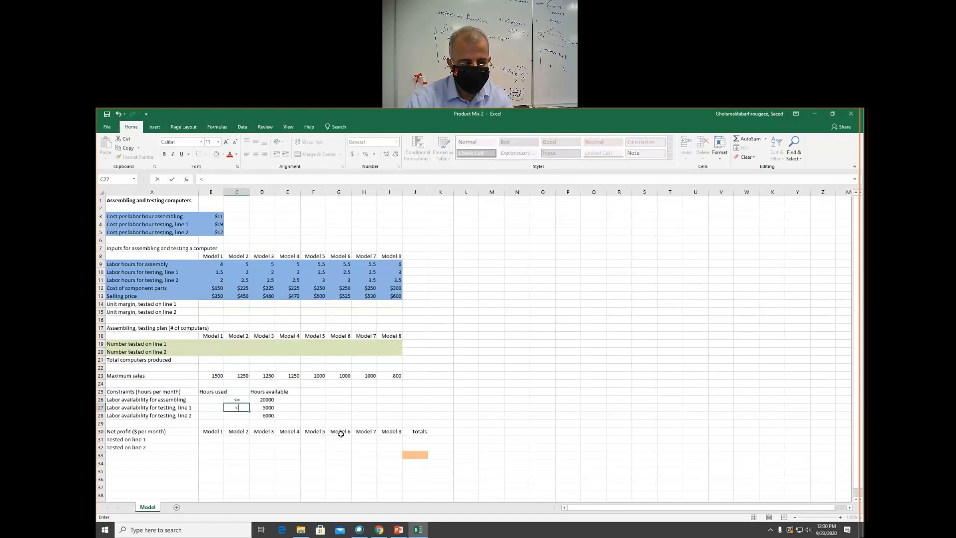
text(<=)
key(Return)
text(<)
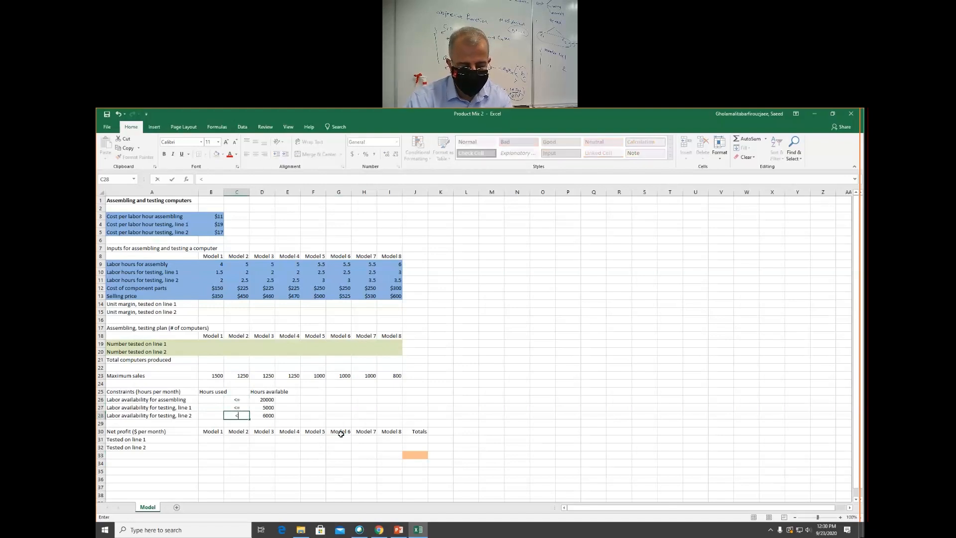
text(=)
key(Return)
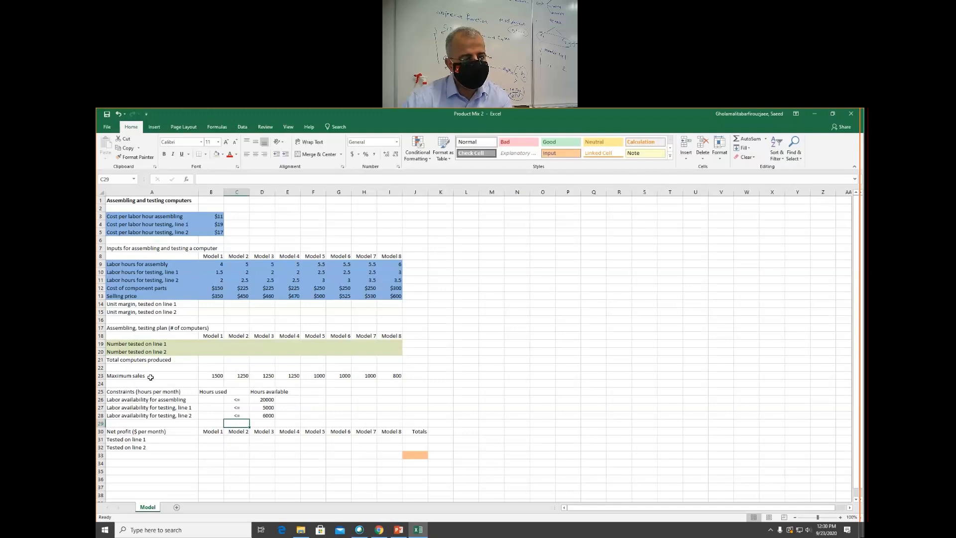
- Enter <= in B22 and C22, between total computers produced and maximum sales for Model 1 and Model 2
click(204, 368)
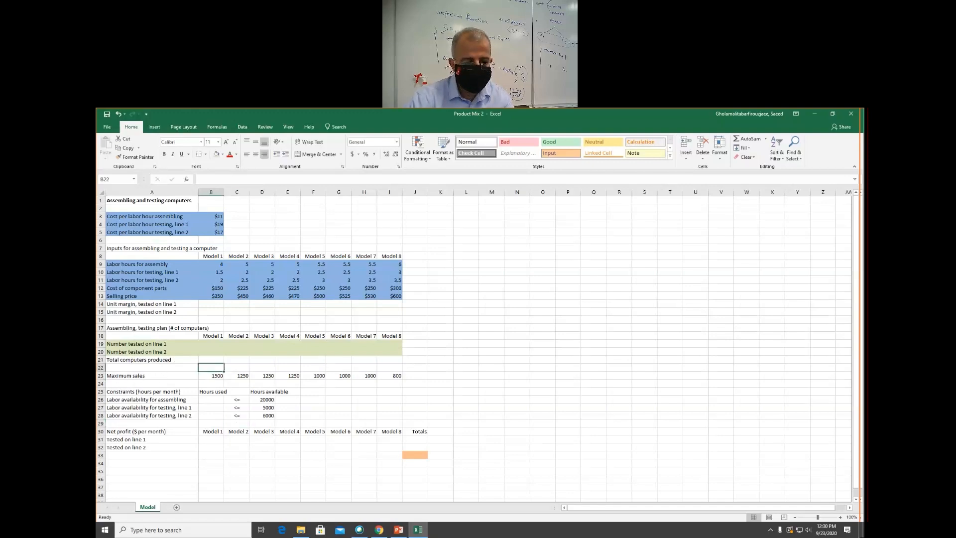
text(<=)
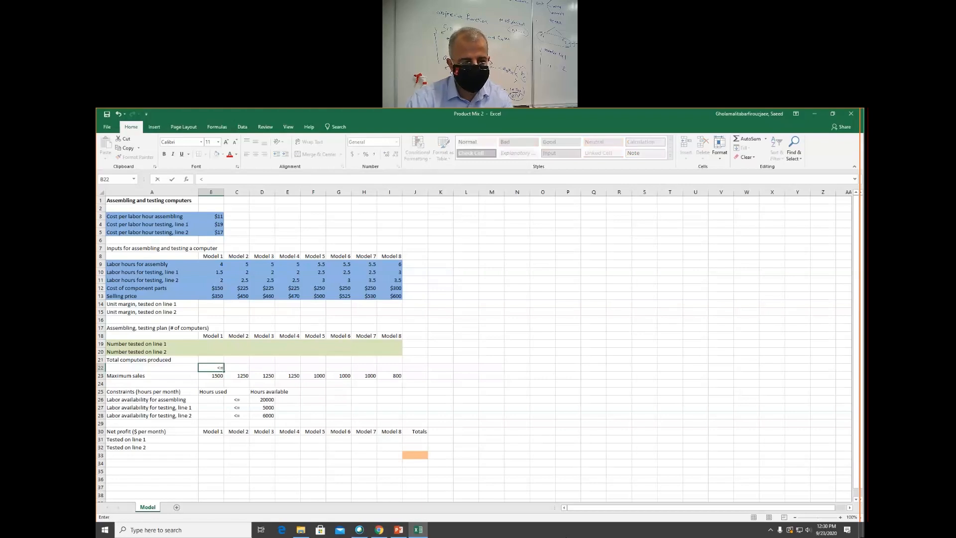
key(Tab)
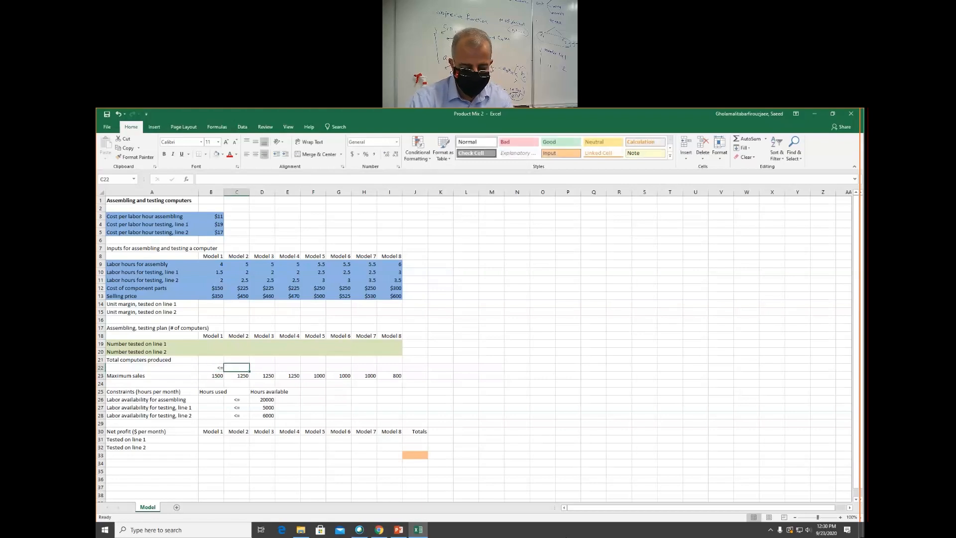
text(<)
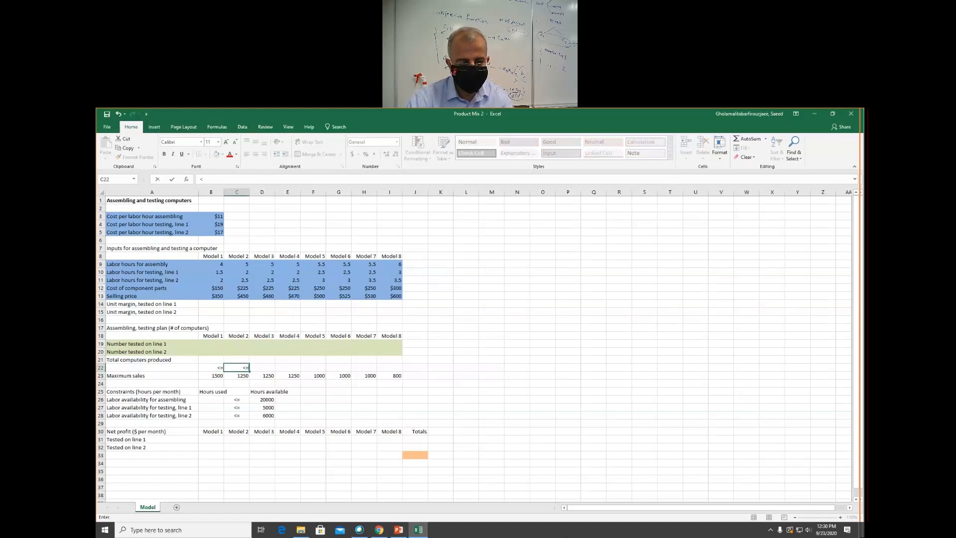
text(=)
key(Return)
key(Left)
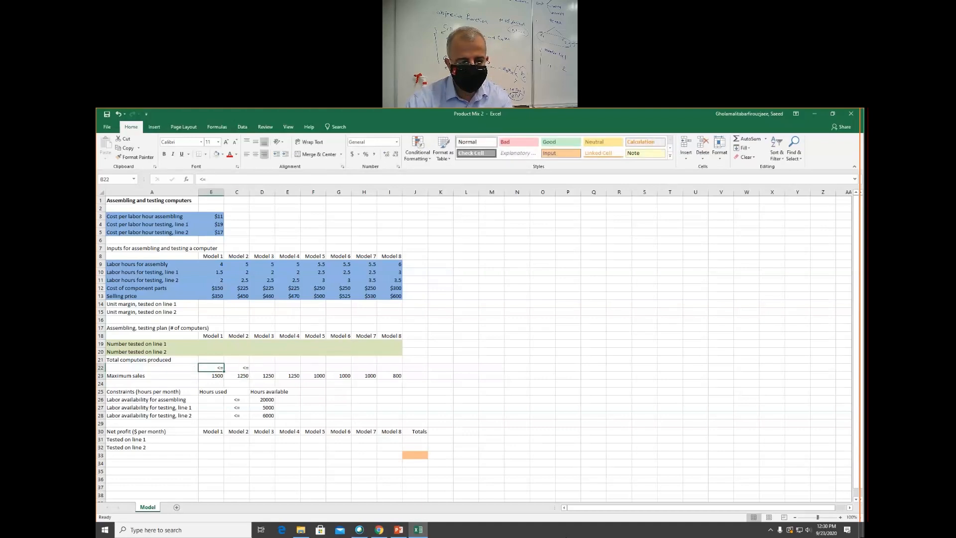
- Copy the <= signs from B22:C22 across D22:I22 for Model 3 to Model 8
key(shift+Right)
key(ctrl+c)
key(Right)
key(Right)
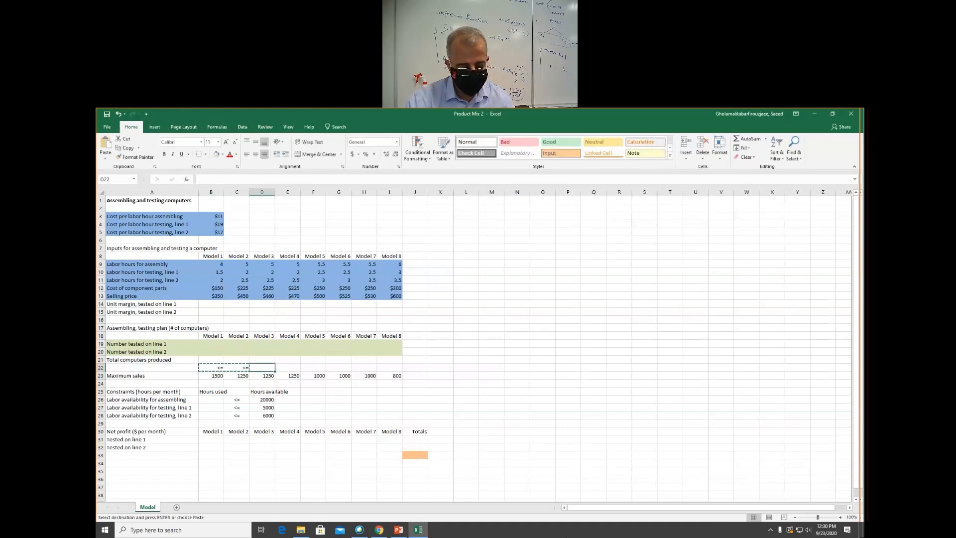
key(ctrl+v)
key(Right)
key(Right)
key(ctrl+v)
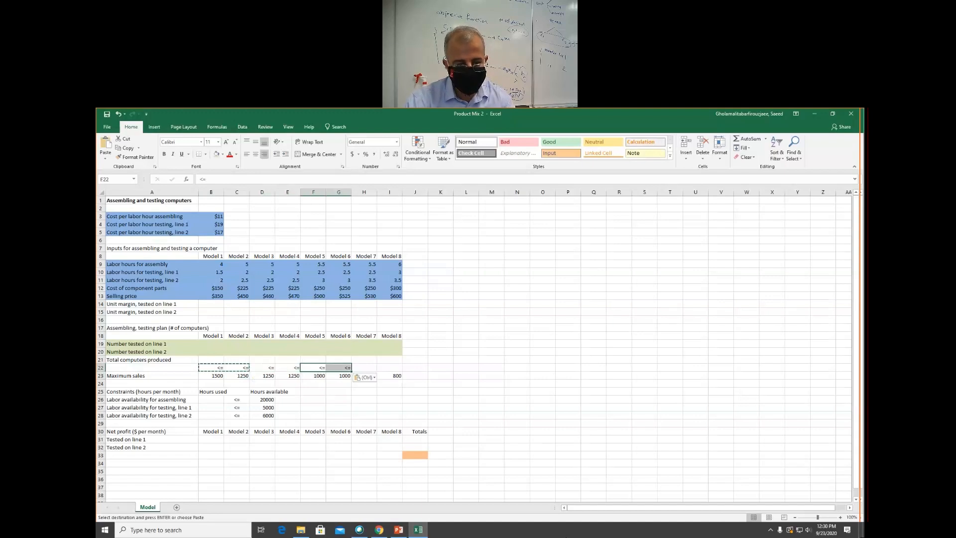
key(Right)
key(Right)
key(ctrl+v)
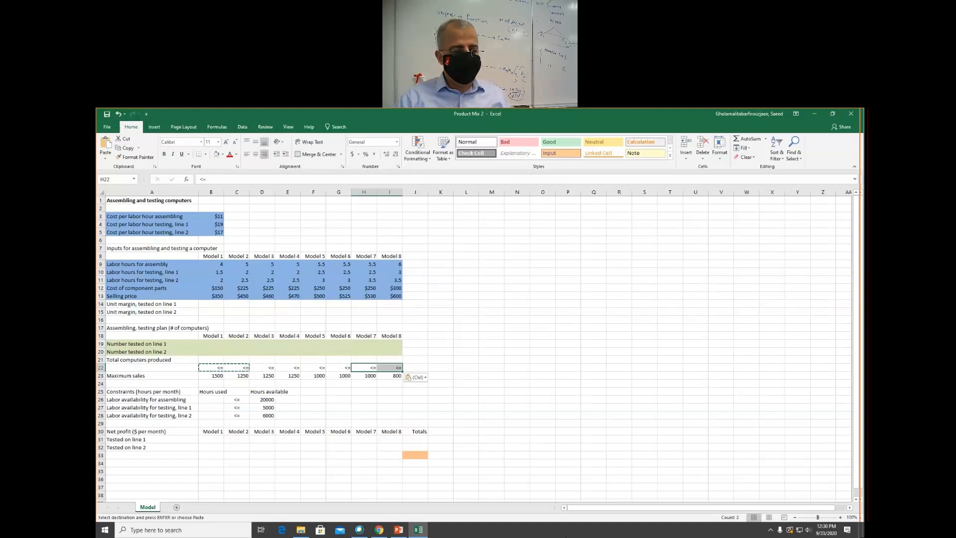
click(128, 343)
drag(131, 350, 401, 353)
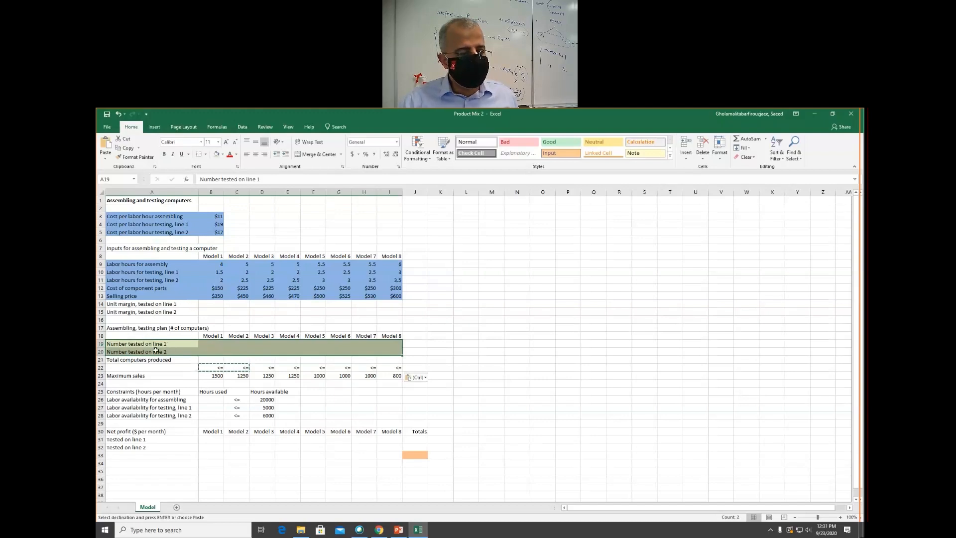
click(212, 306)
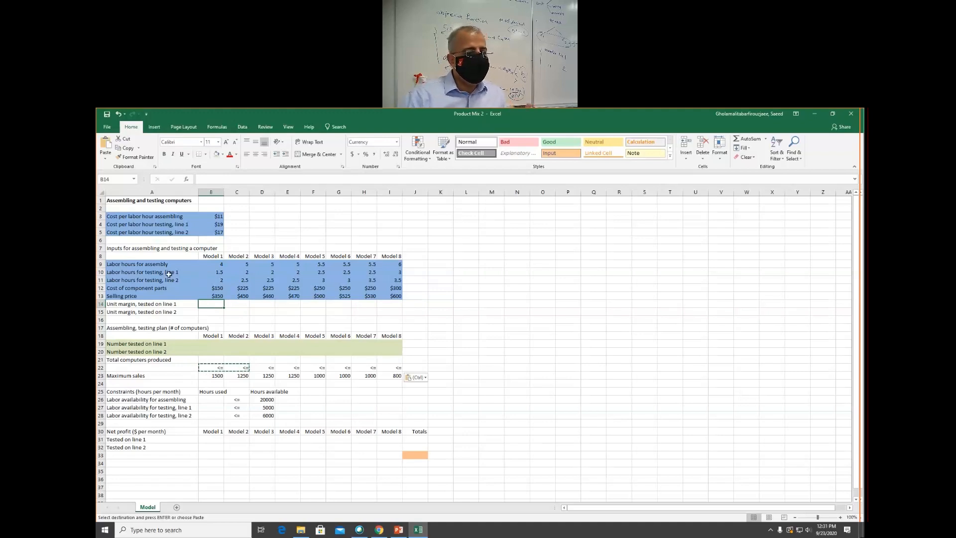
click(119, 298)
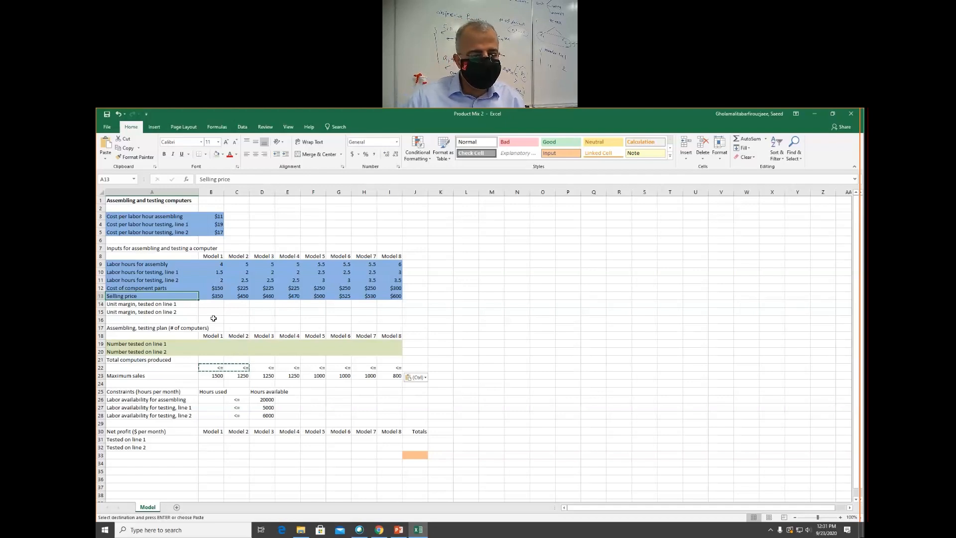
- Enter the formula =B13-B3*B9-B4*B10-B12 in B14 for Model 1's unit margin when tested on line 1
click(210, 303)
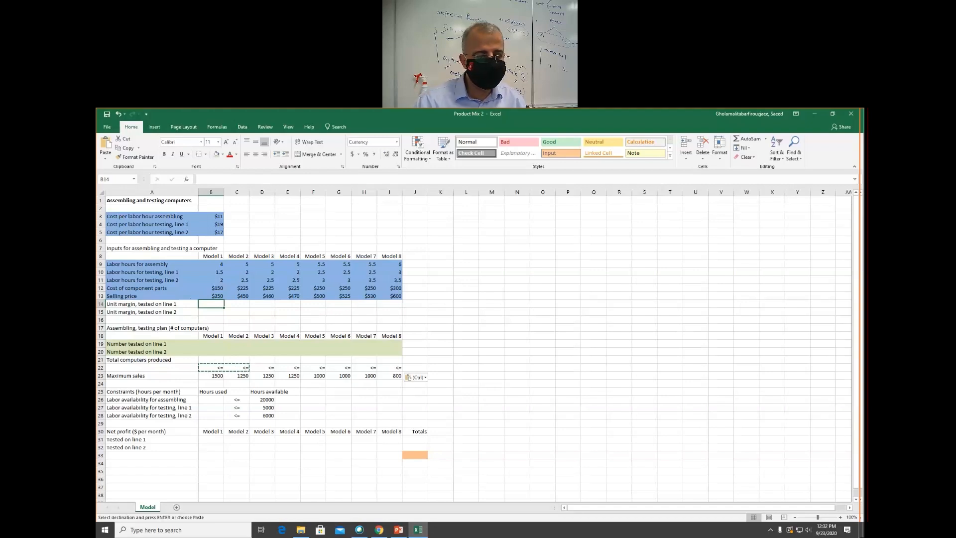
text(=)
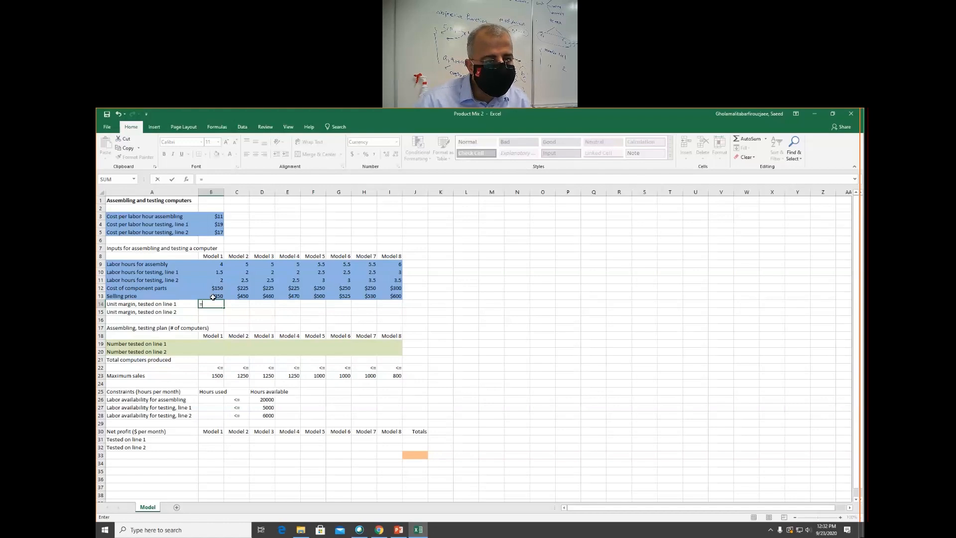
text(b)
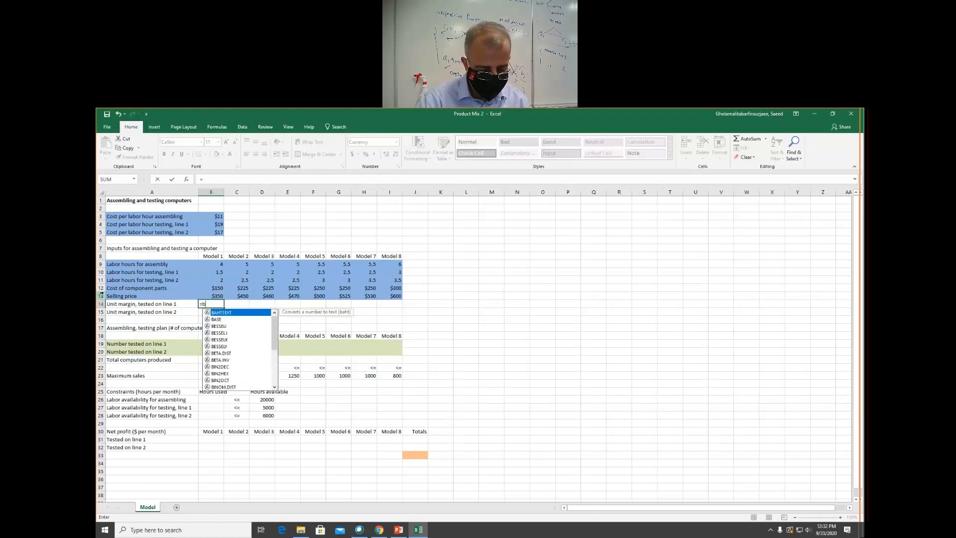
text(13)
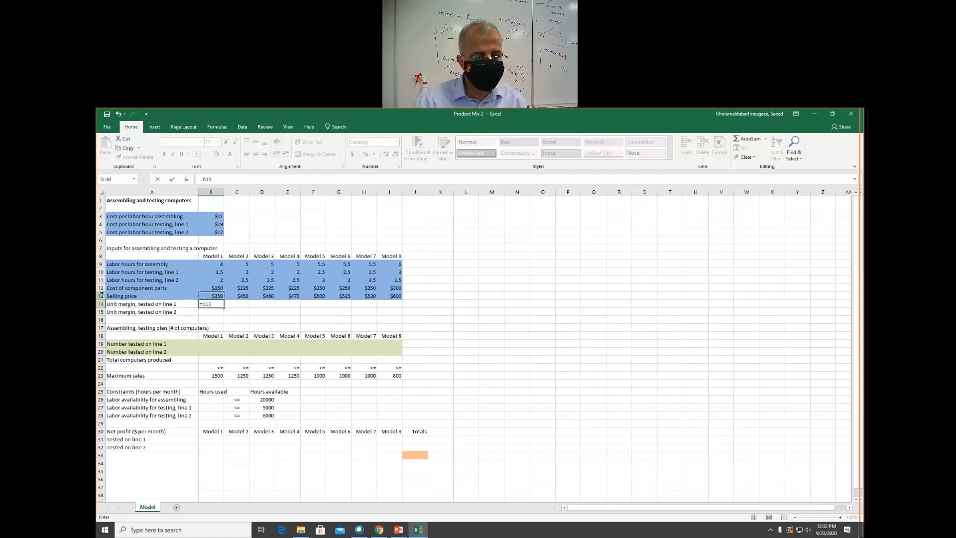
text(-)
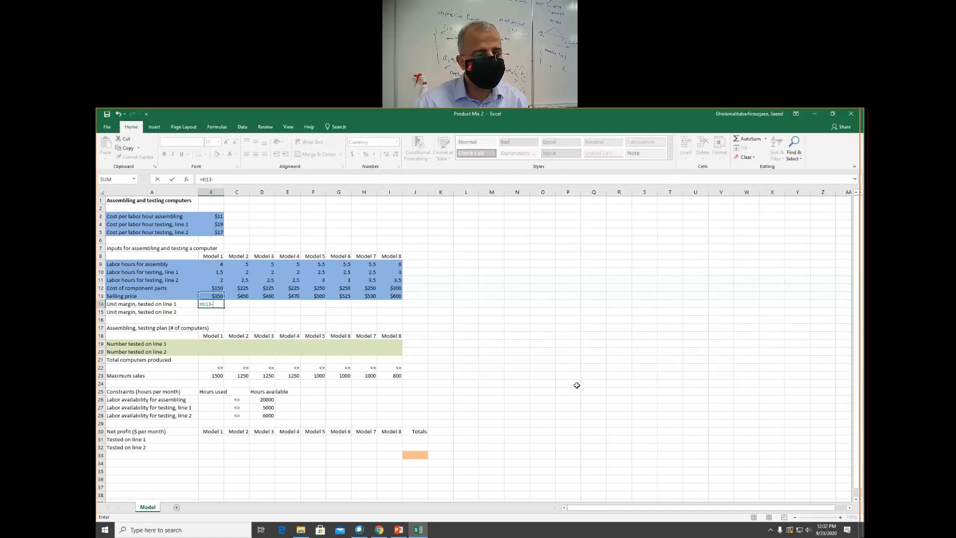
text(b3)
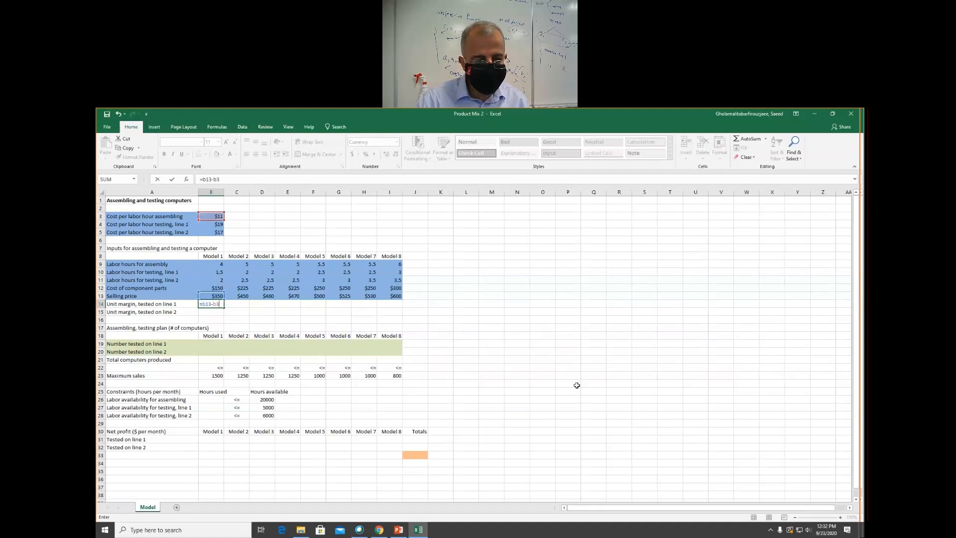
text(*)
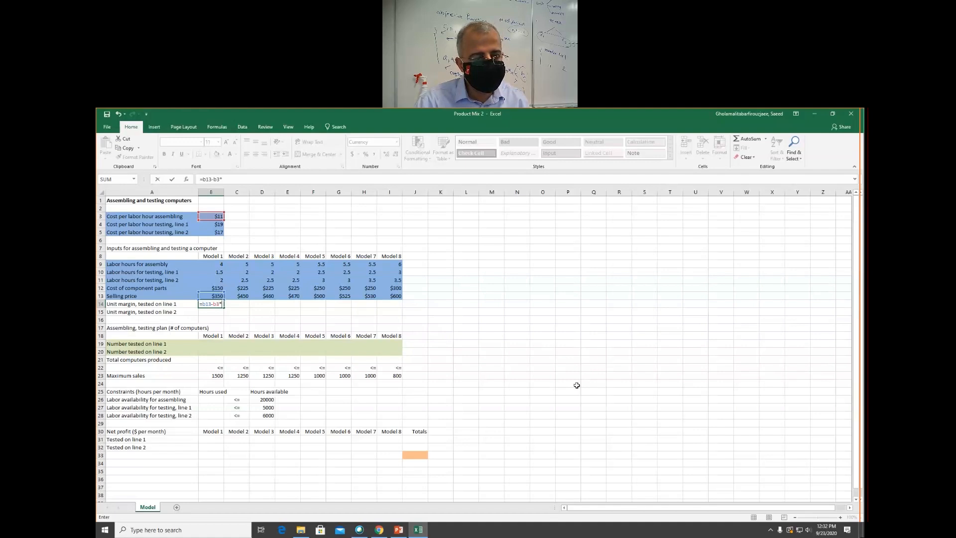
text(b9)
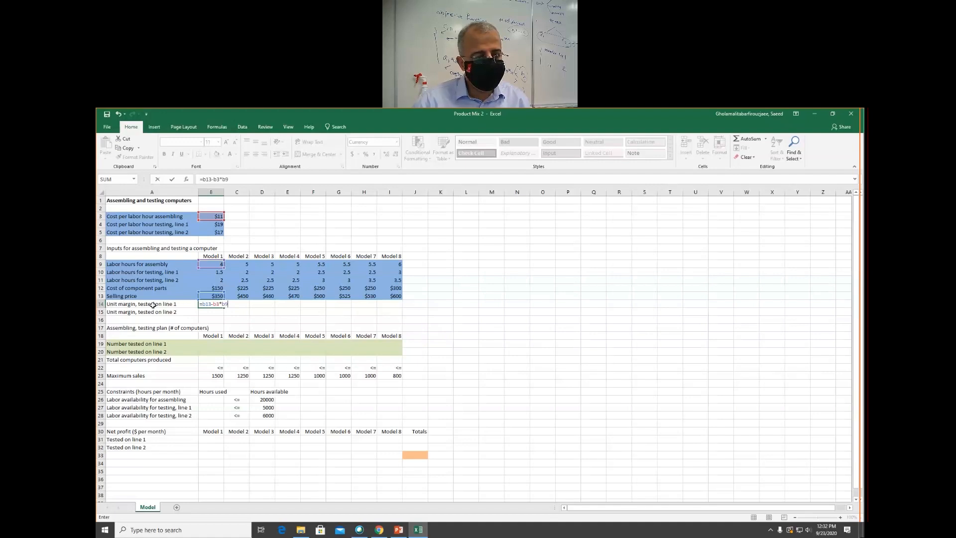
text(-)
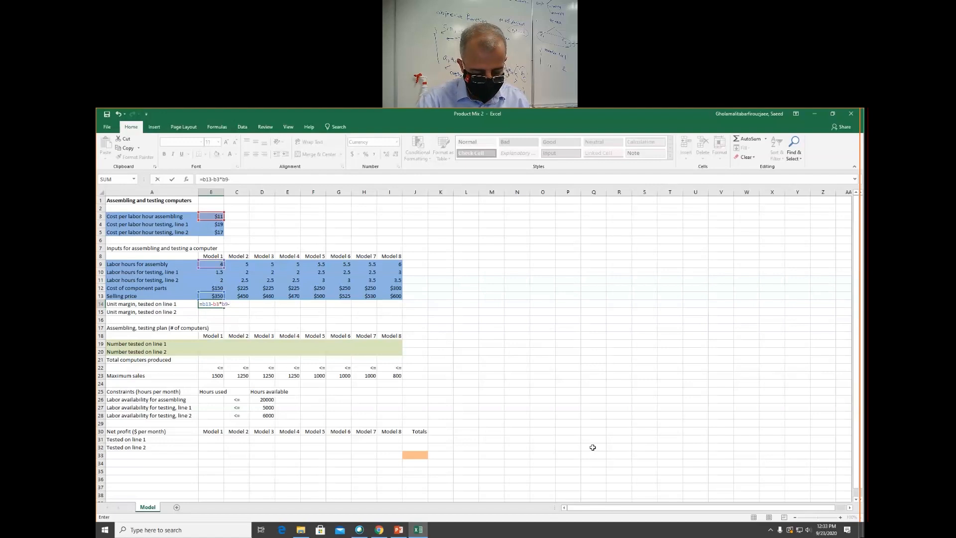
text(b4*b)
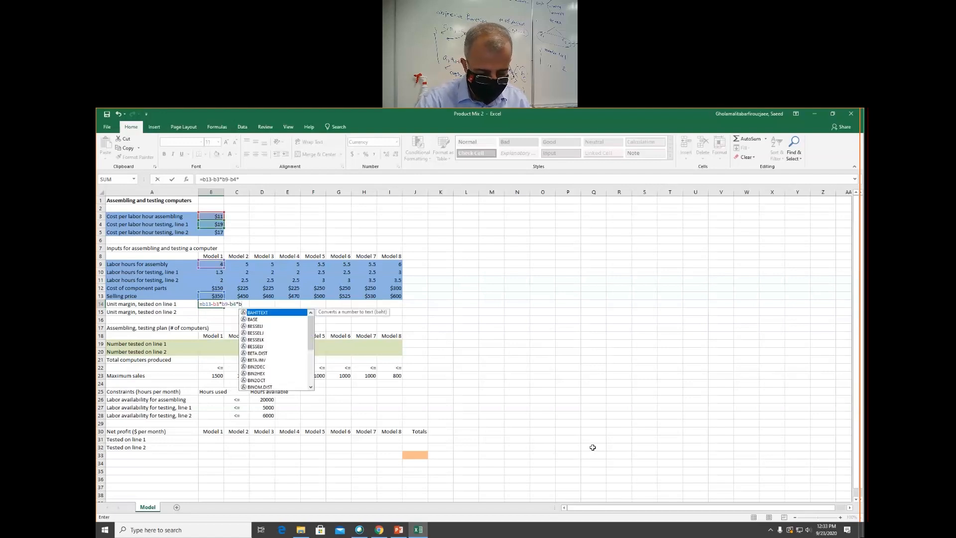
text(10)
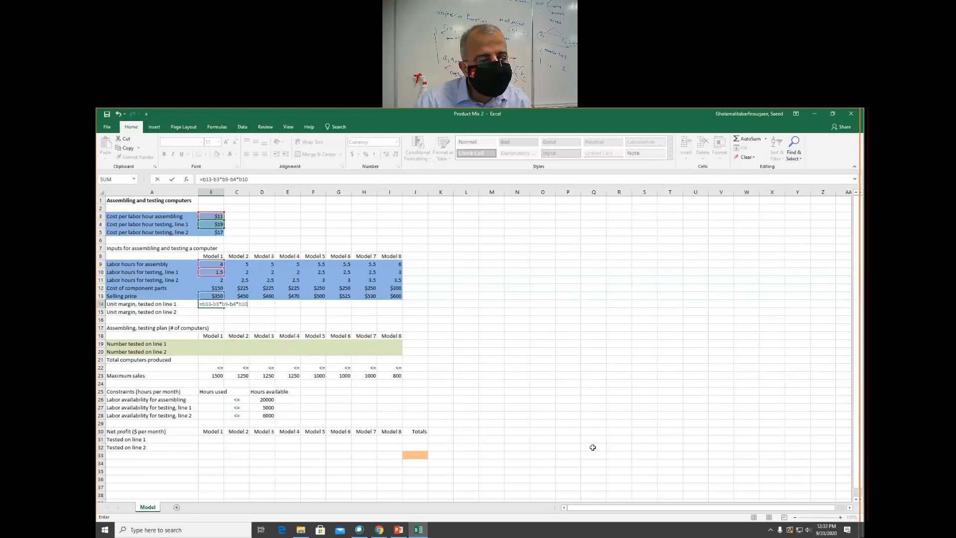
text(-)
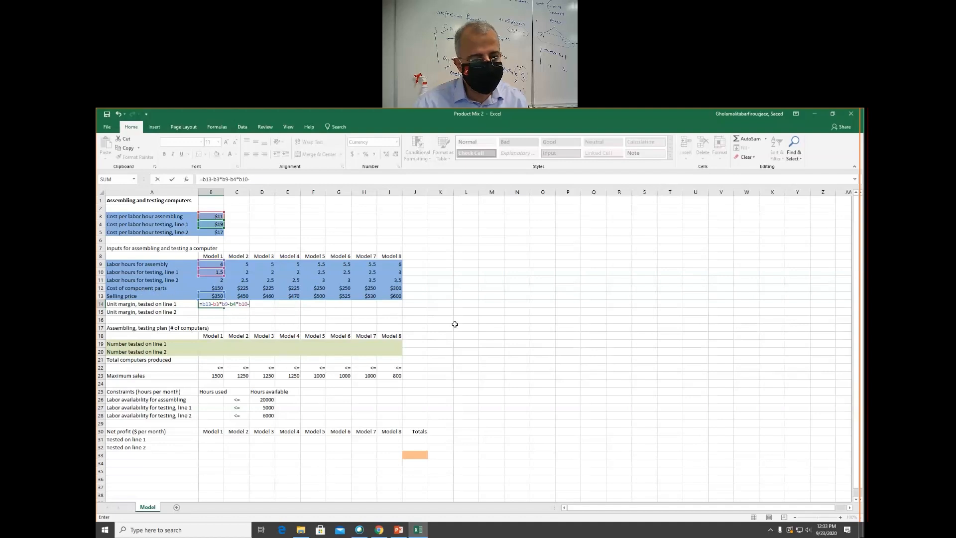
text(b12)
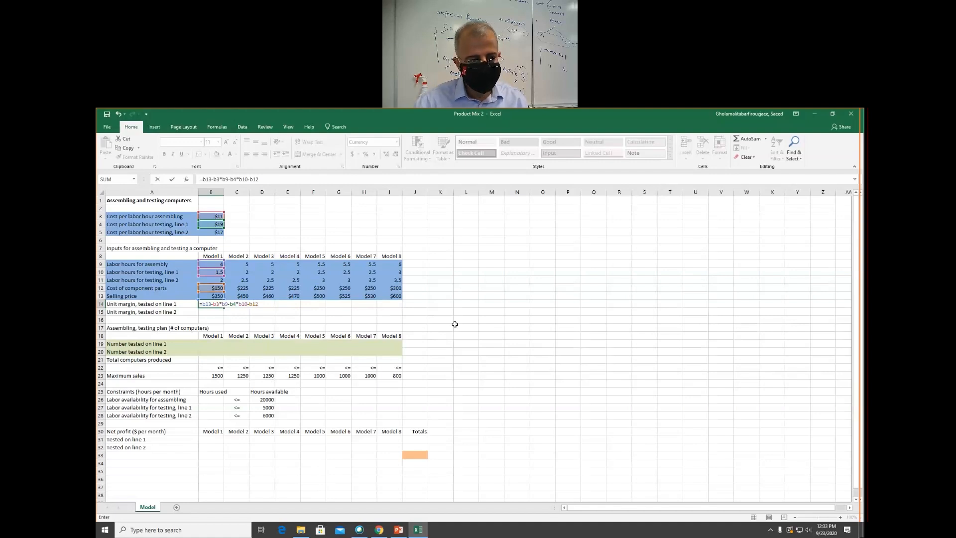
key(Return)
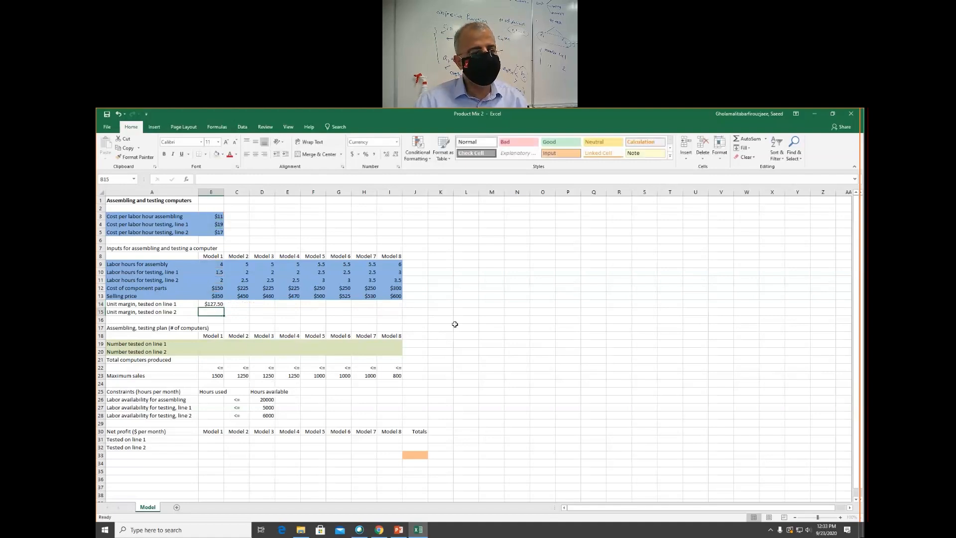
- Make the assembling labor cost reference absolute as $B$3 in the line 1 unit margin formula in B14
key(Up)
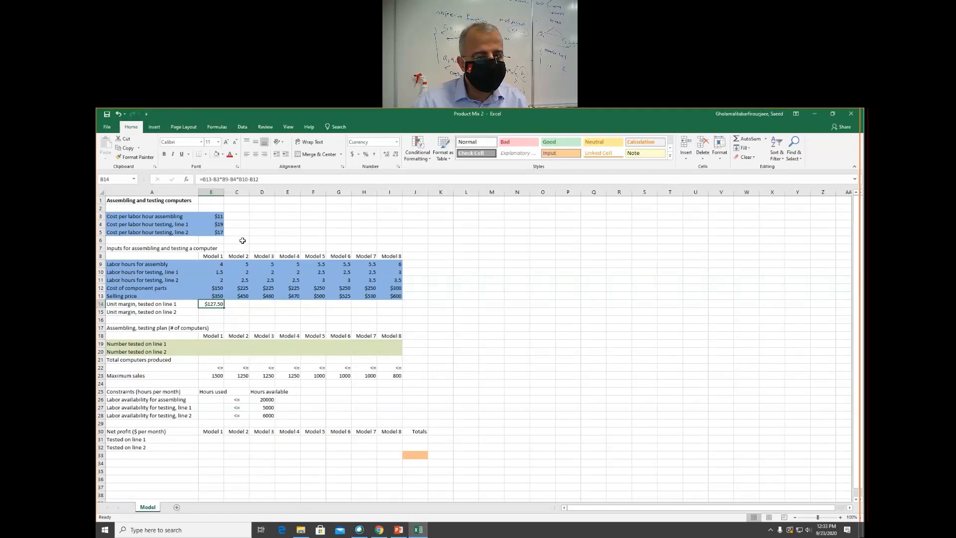
click(213, 179)
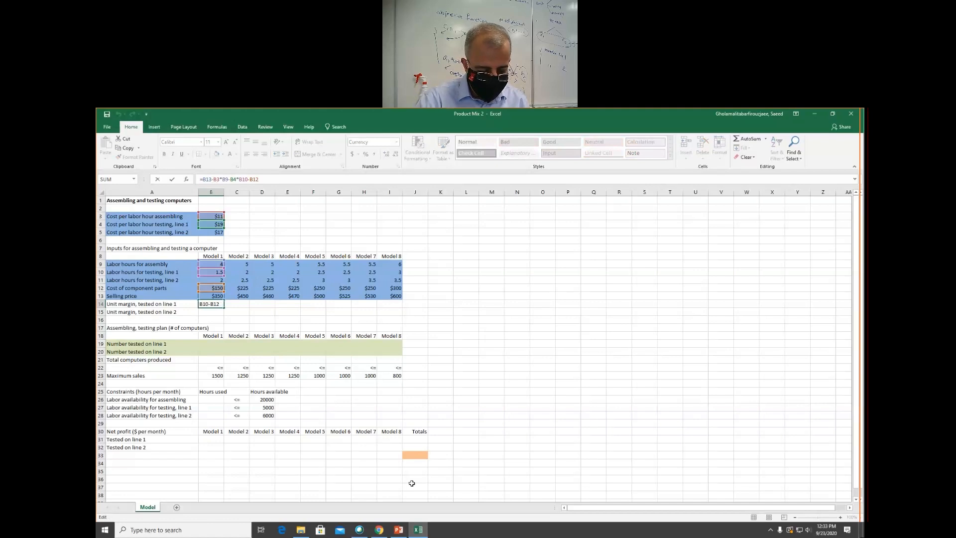
key(F4)
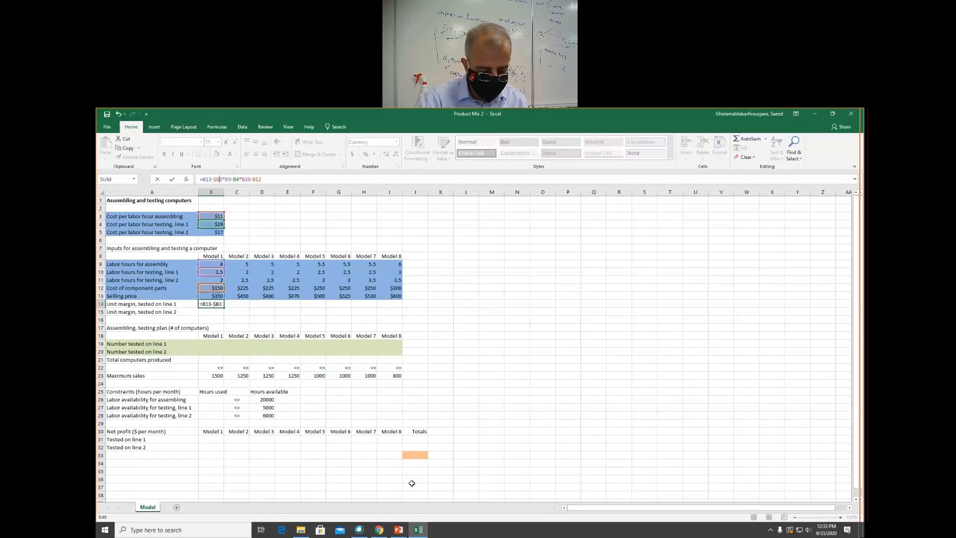
key(Return)
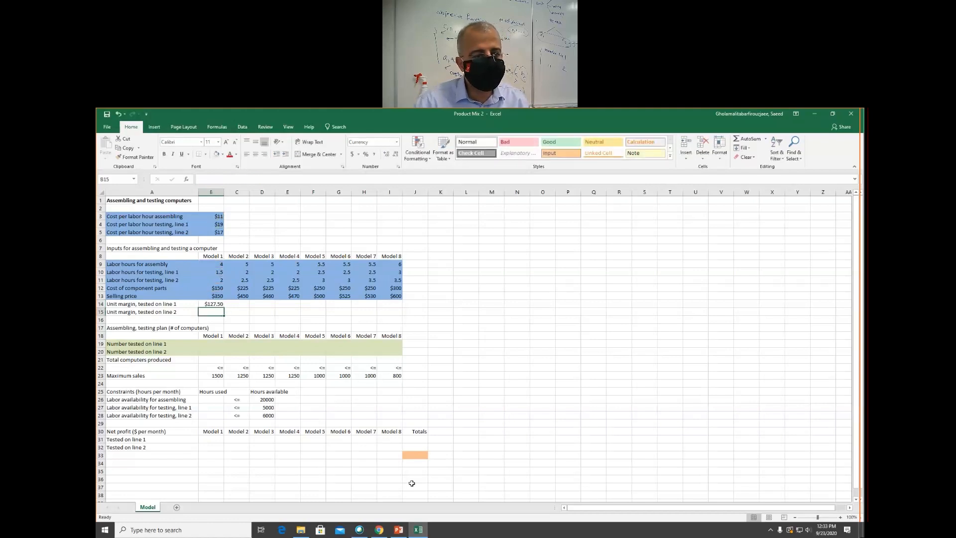
- Make the line 1 testing cost reference absolute as $B$4 in B14 and copy the formula across C14:I14 for Models 2 to 8
key(Up)
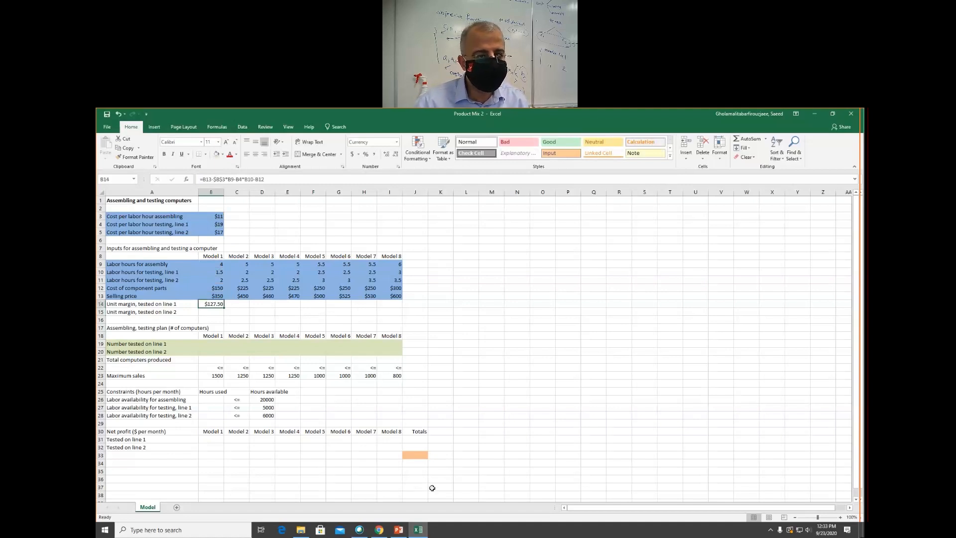
click(236, 179)
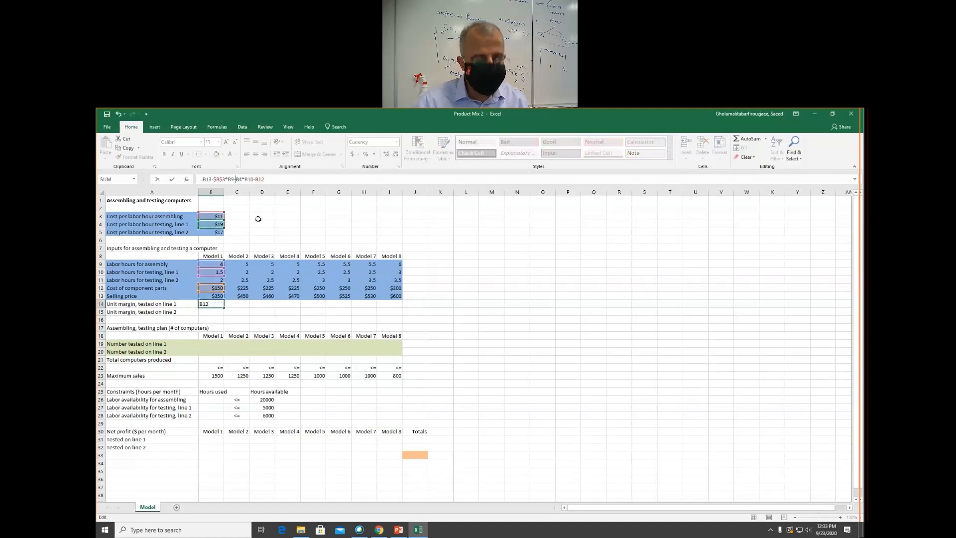
key(F4)
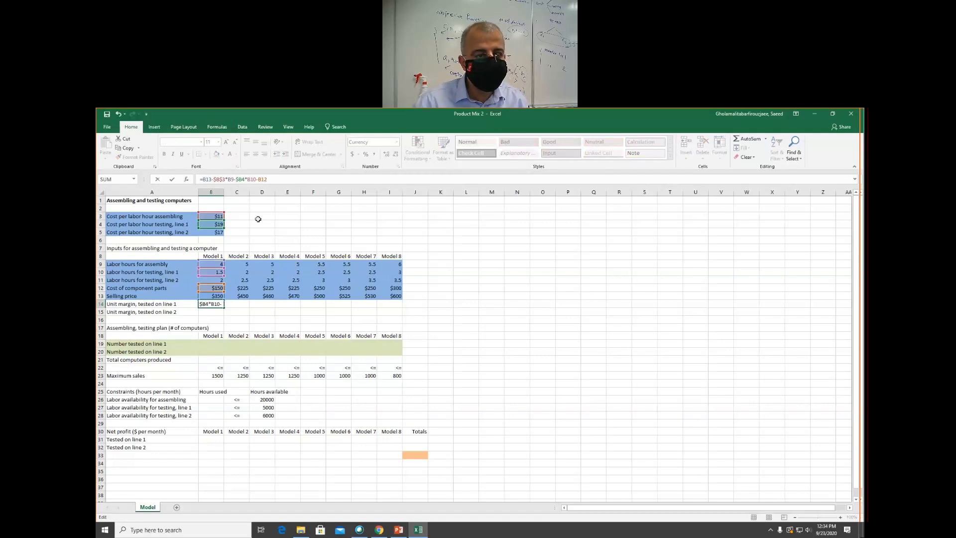
text($)
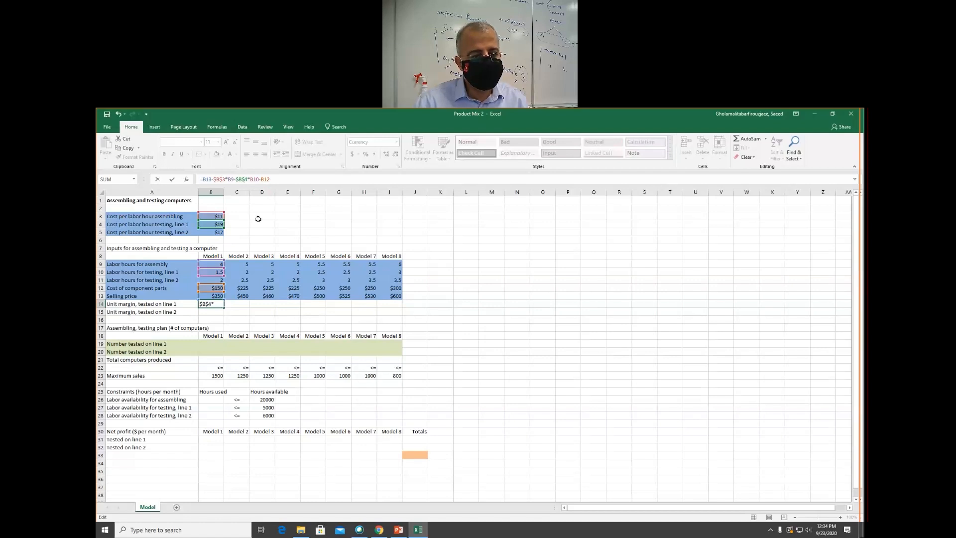
key(ctrl+Return)
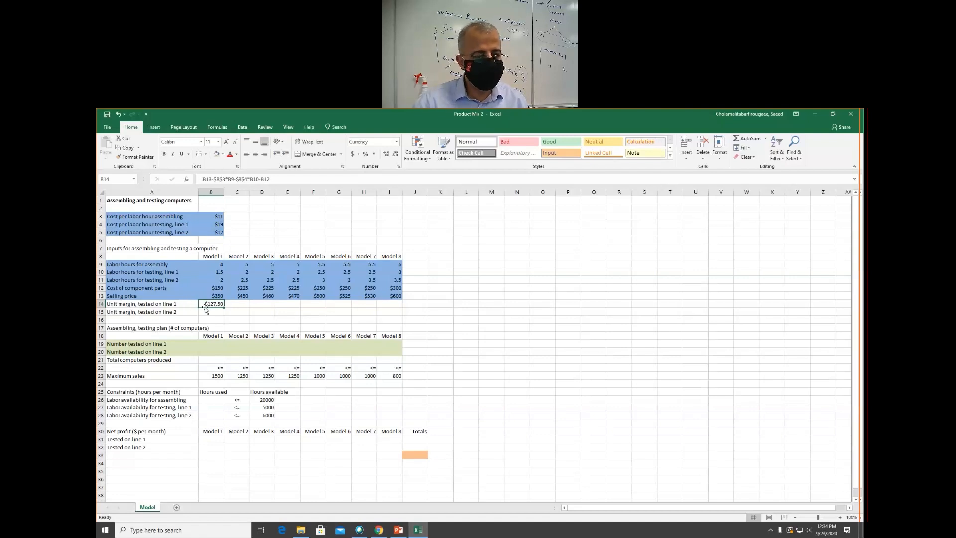
drag(224, 307, 405, 302)
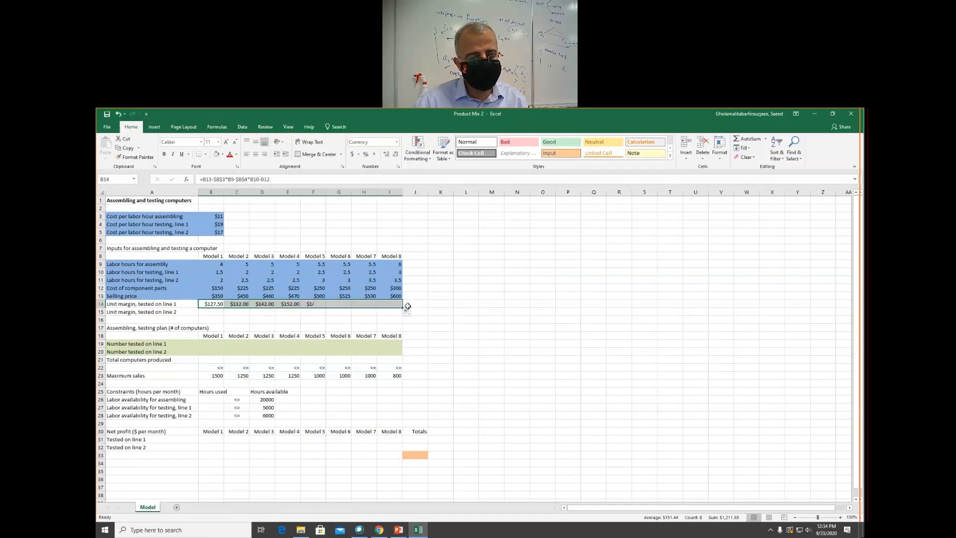
click(239, 304)
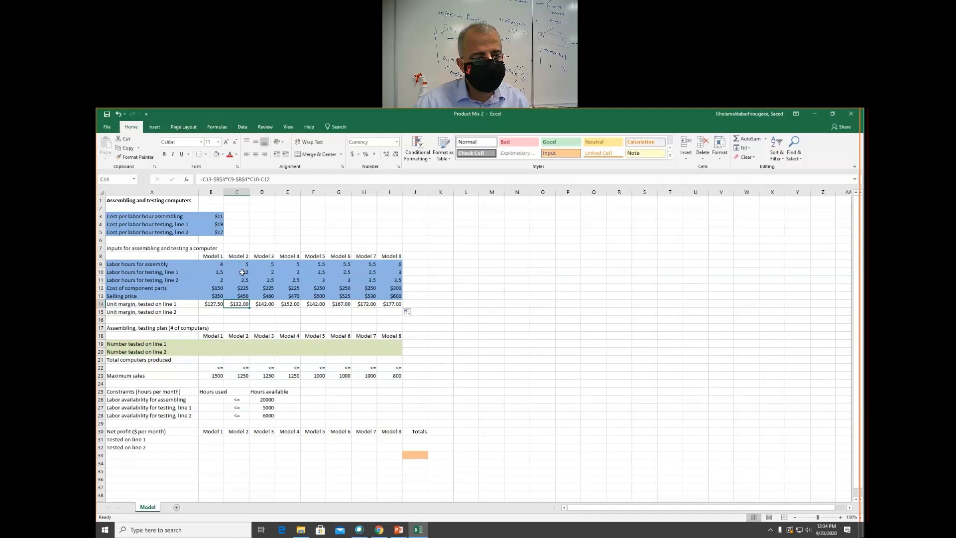
- Enter =B13-$B$3*B9-$B$5*B11-B12 in B15 for Model 1's line 2 unit margin and copy it across C15:I15
click(208, 312)
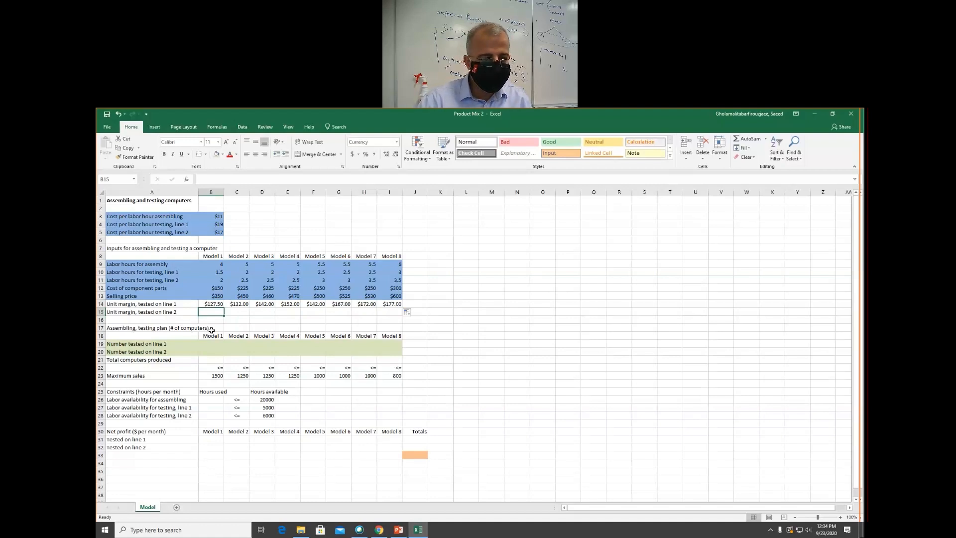
text(=)
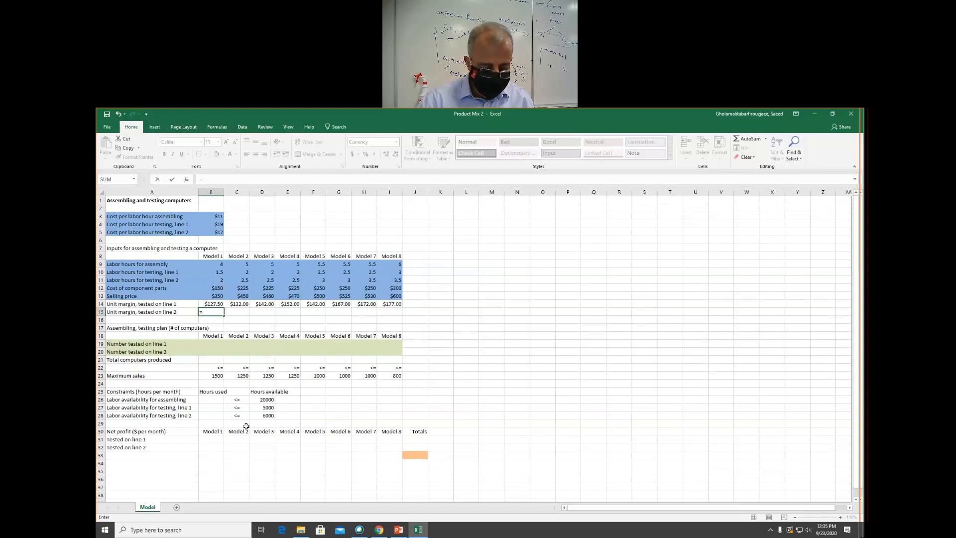
text(b13-$b$)
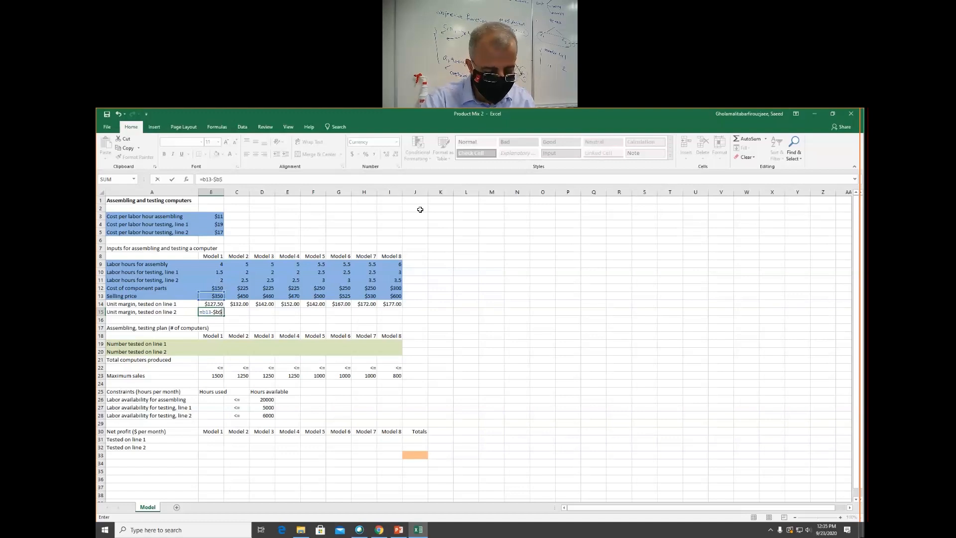
text(3*)
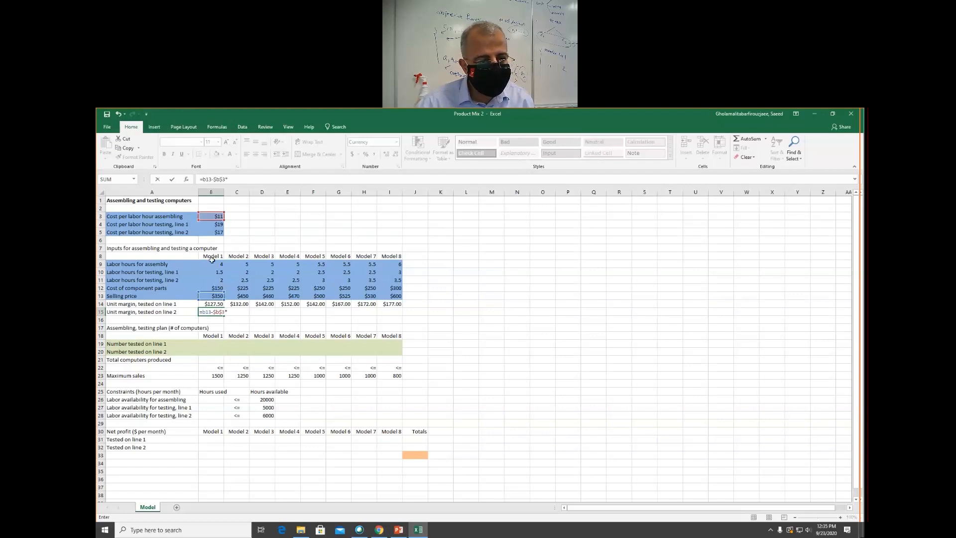
text(b9-$b)
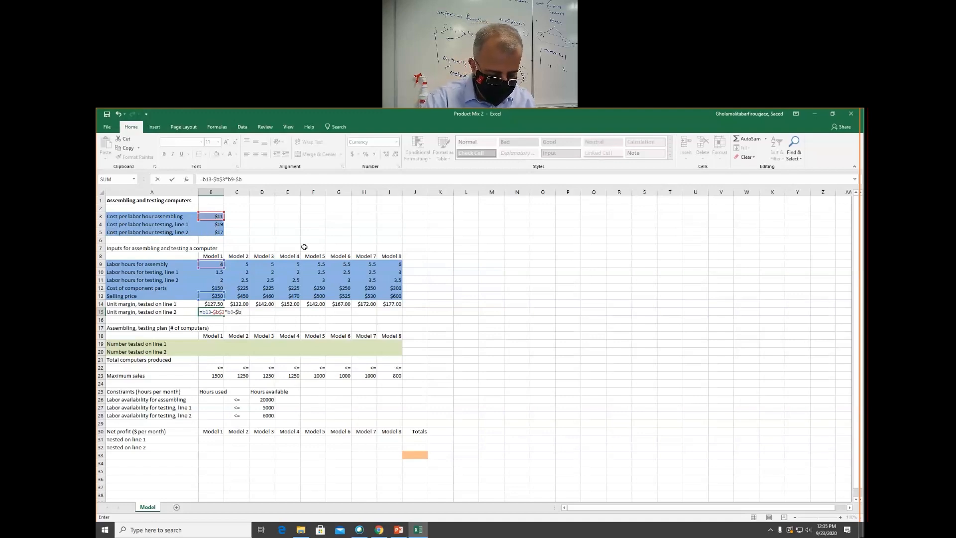
text($5)
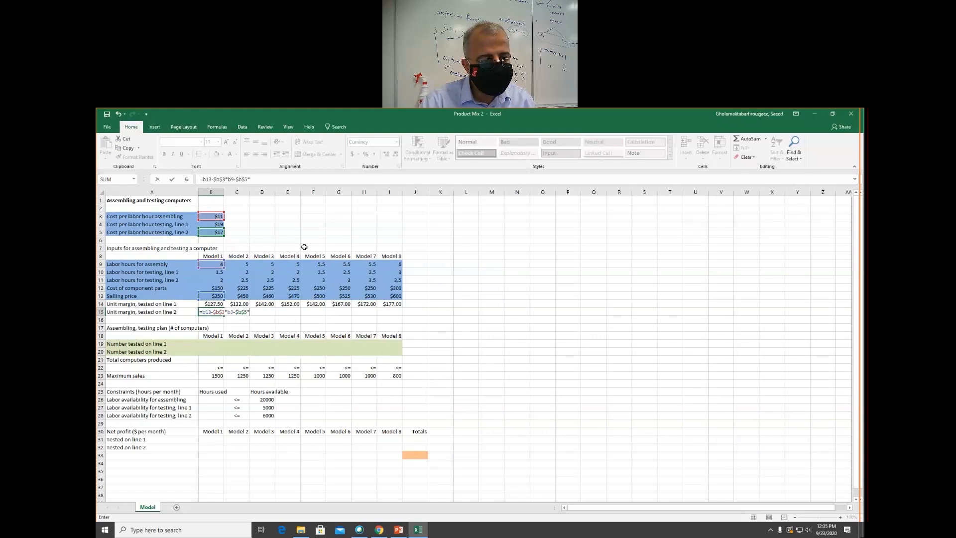
text(*b11)
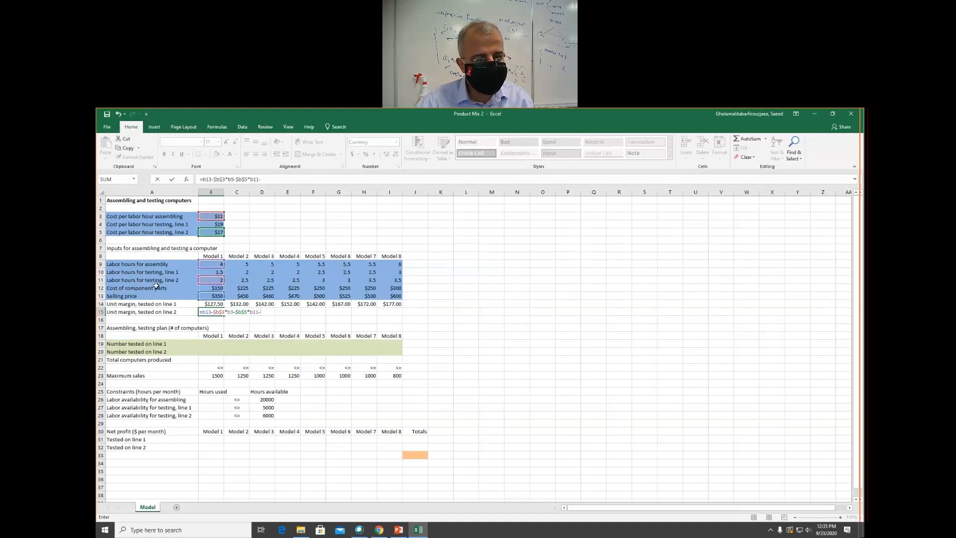
text(-)
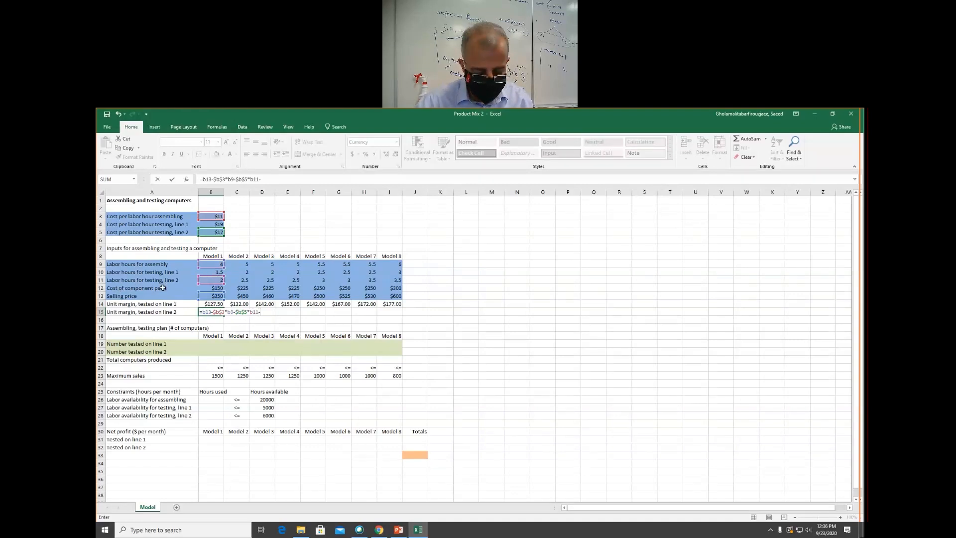
text(b12)
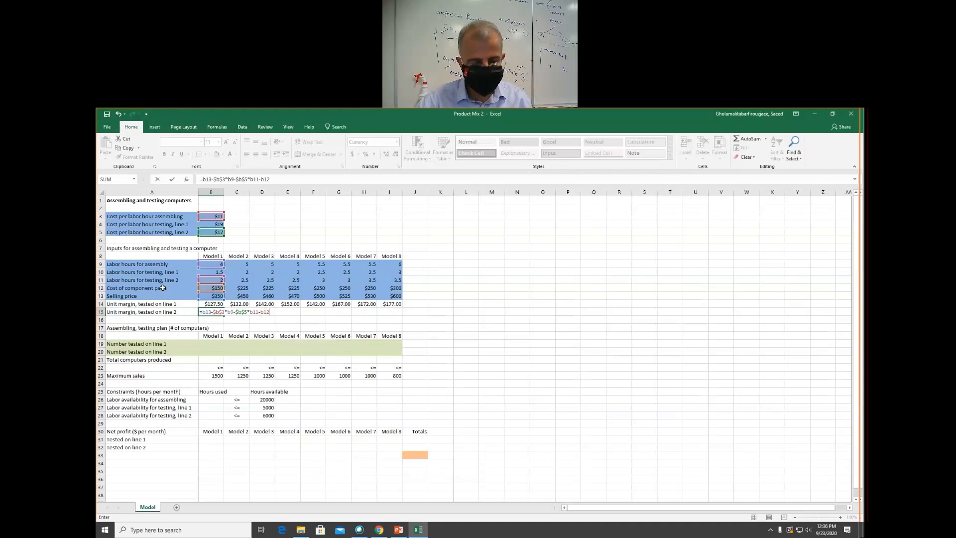
key(Return)
key(Up)
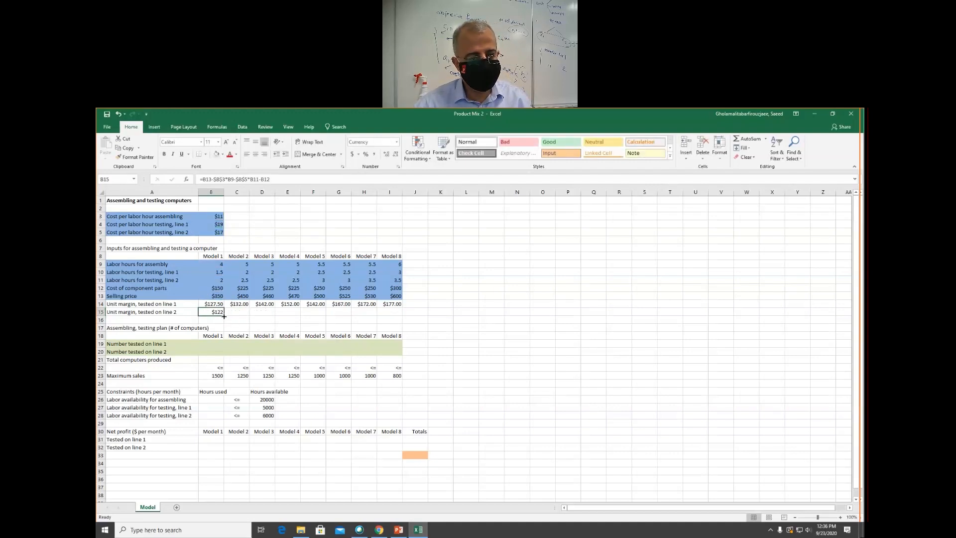
drag(224, 316, 399, 312)
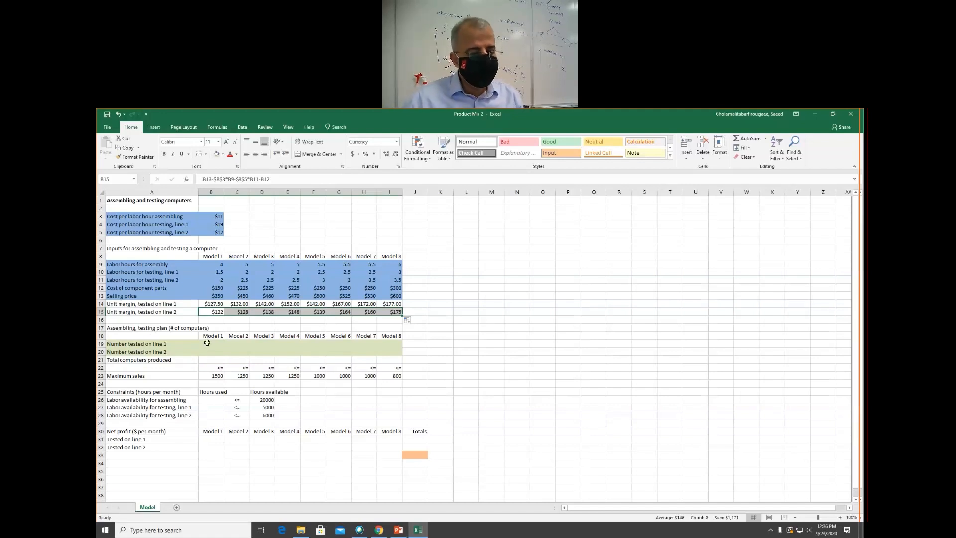
drag(208, 344, 391, 350)
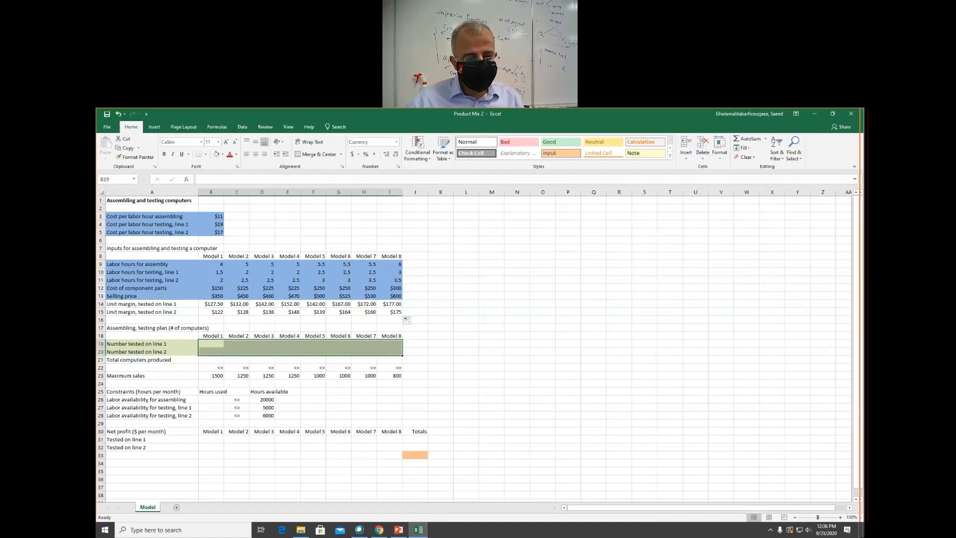
drag(117, 343, 396, 353)
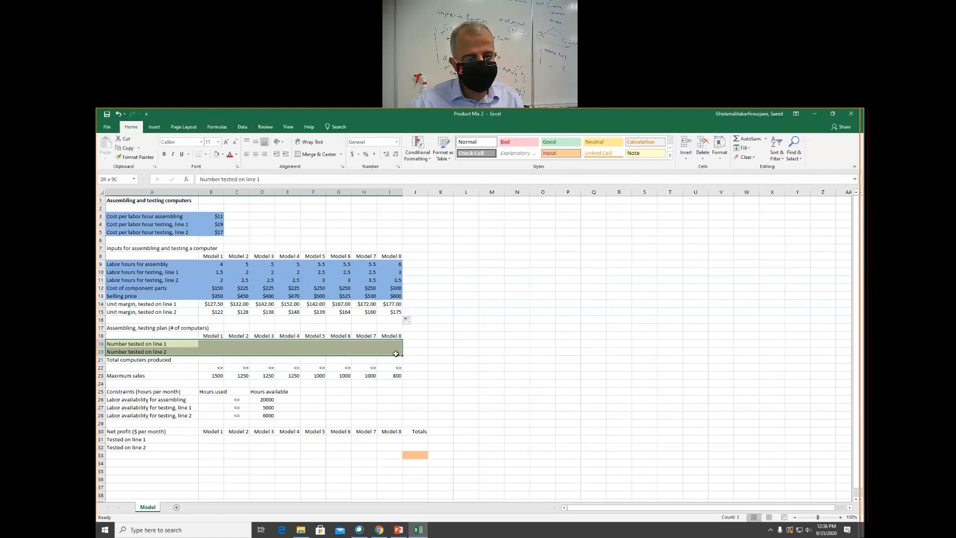
click(197, 362)
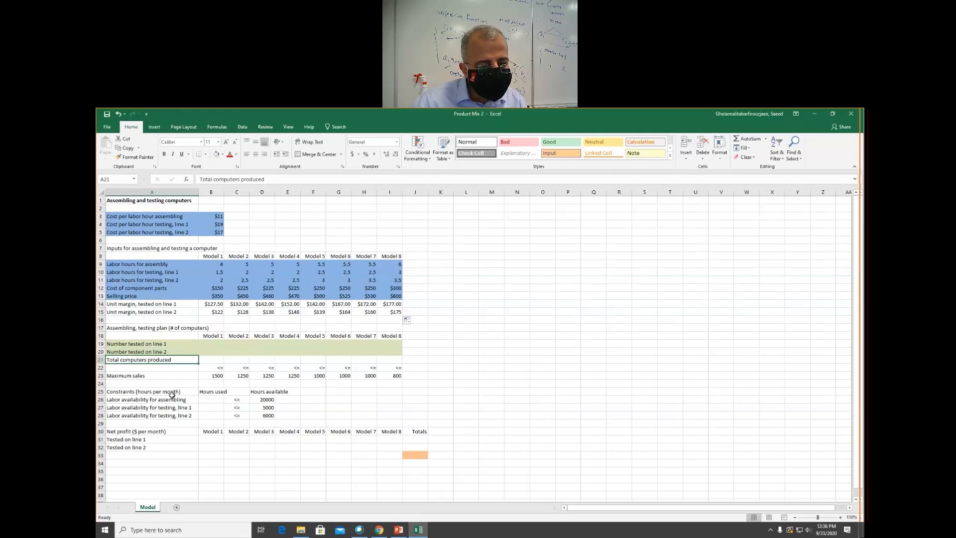
click(211, 360)
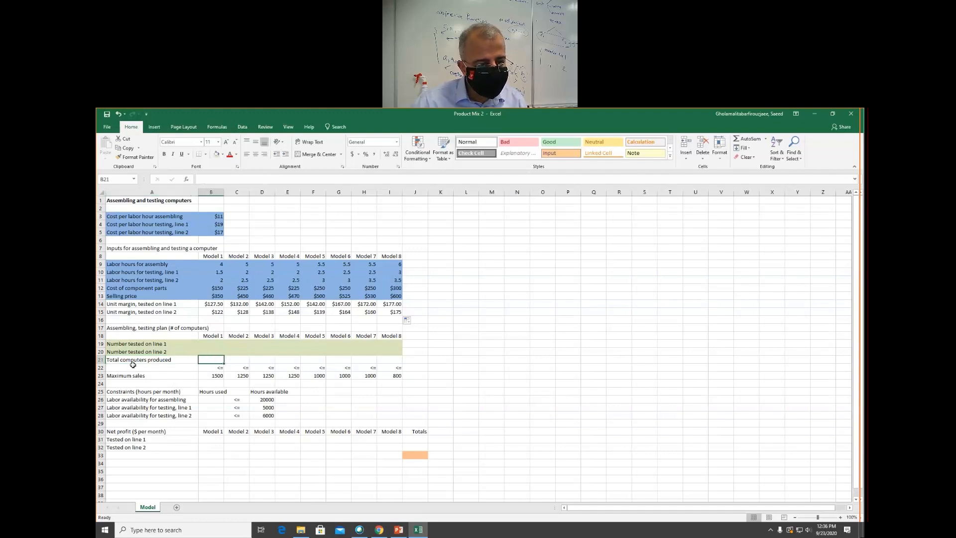
click(209, 344)
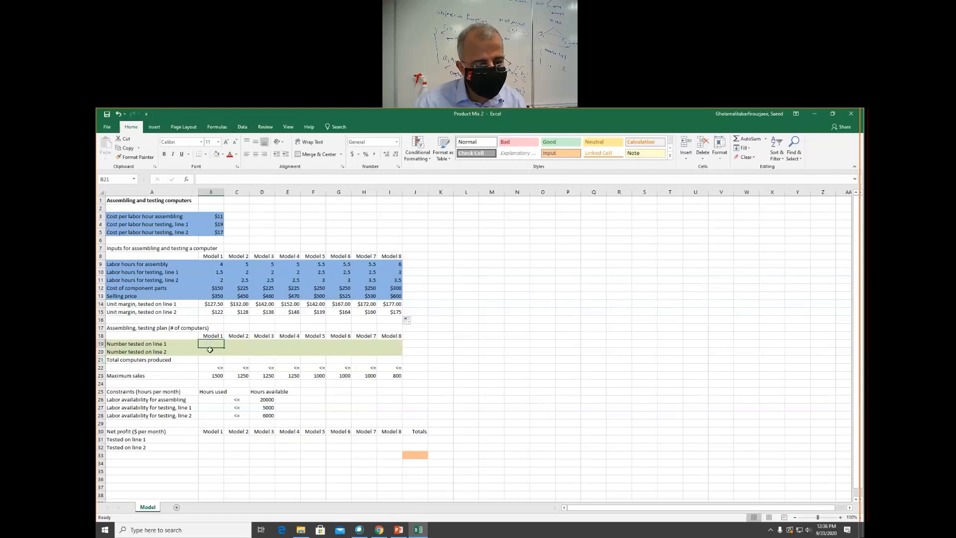
- Total Model 1's computers produced in B21 with =SUM(B19:B20) and copy the formula across C21:I21 for Models 2 to 8
click(212, 359)
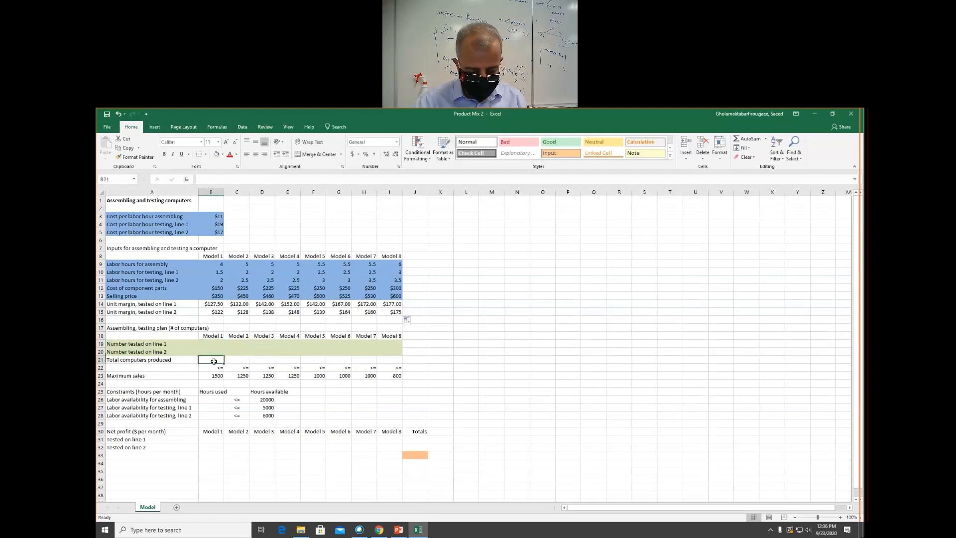
text(=sum)
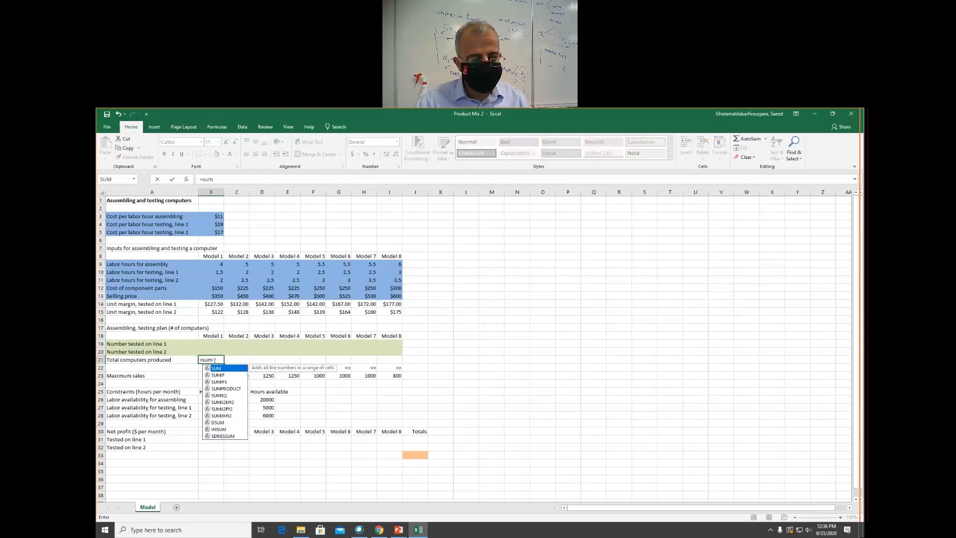
key(Tab)
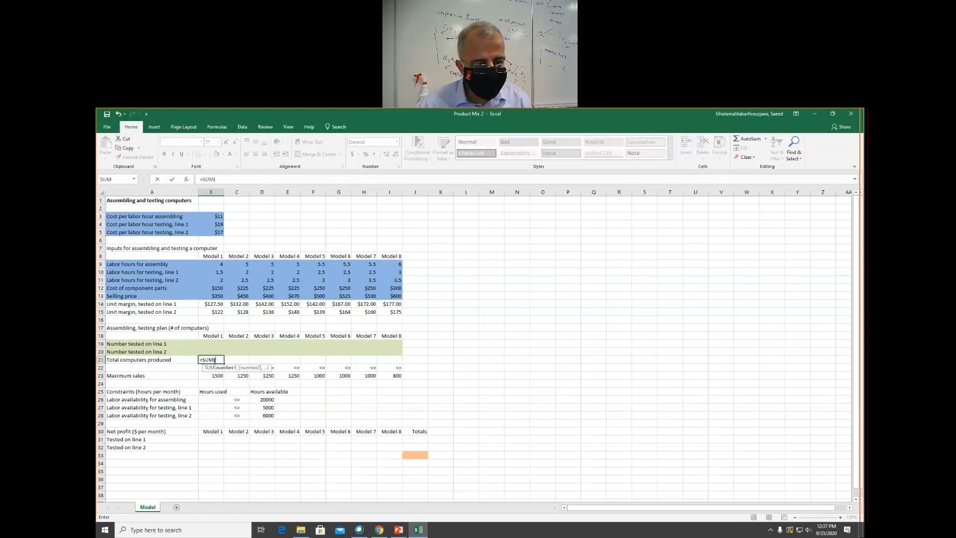
drag(208, 343, 207, 350)
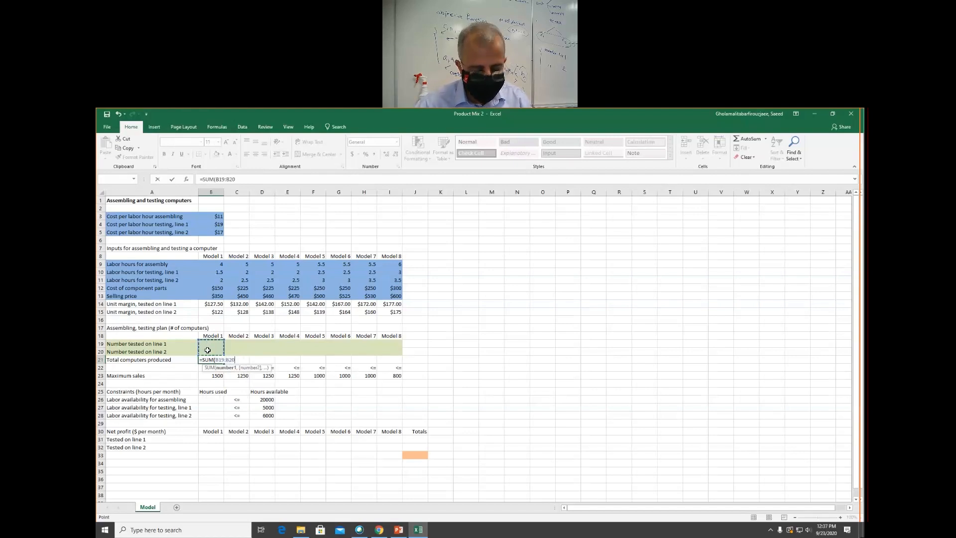
key(Return)
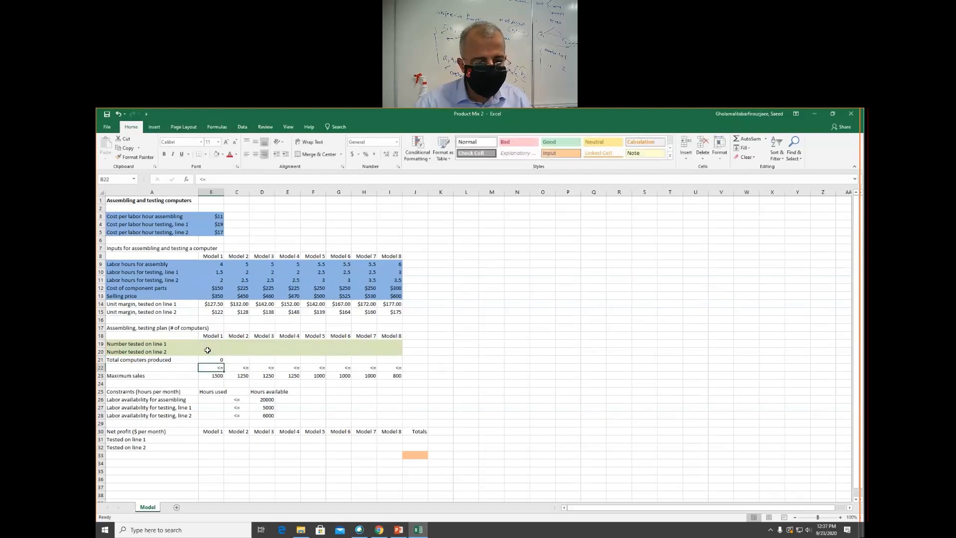
click(211, 359)
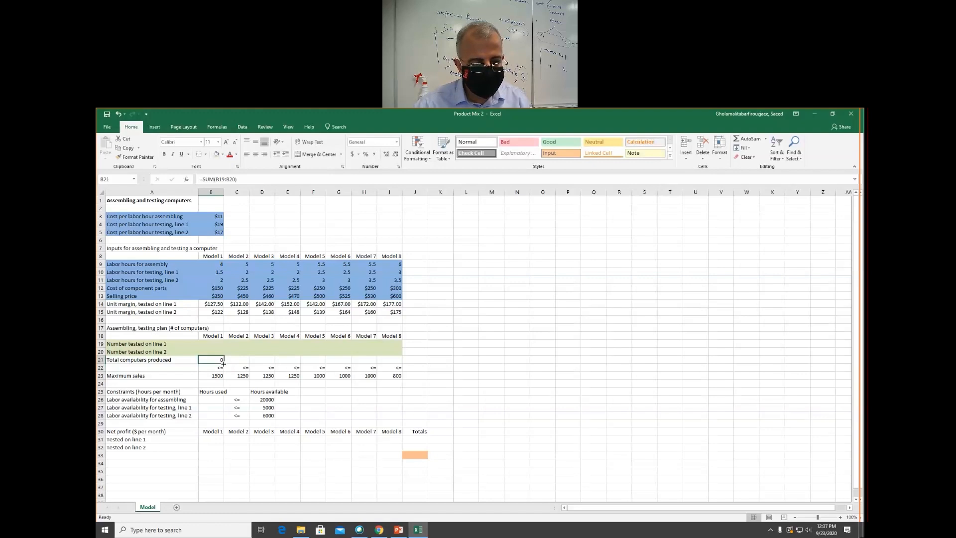
drag(223, 363, 411, 355)
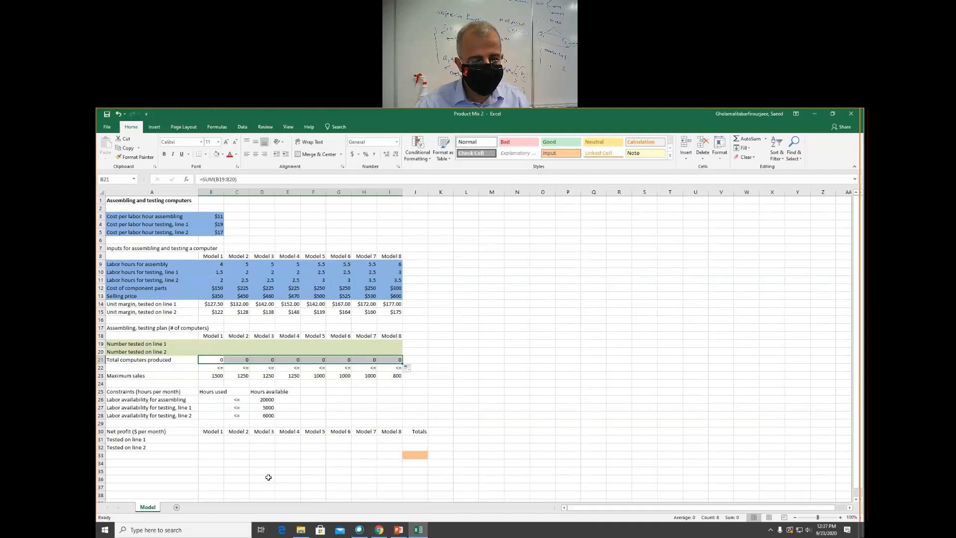
click(207, 401)
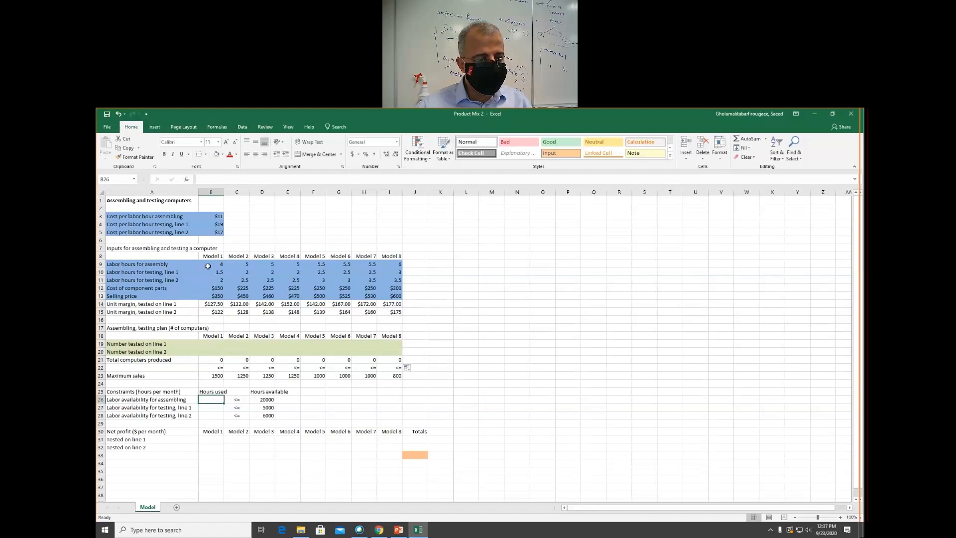
drag(204, 264, 399, 265)
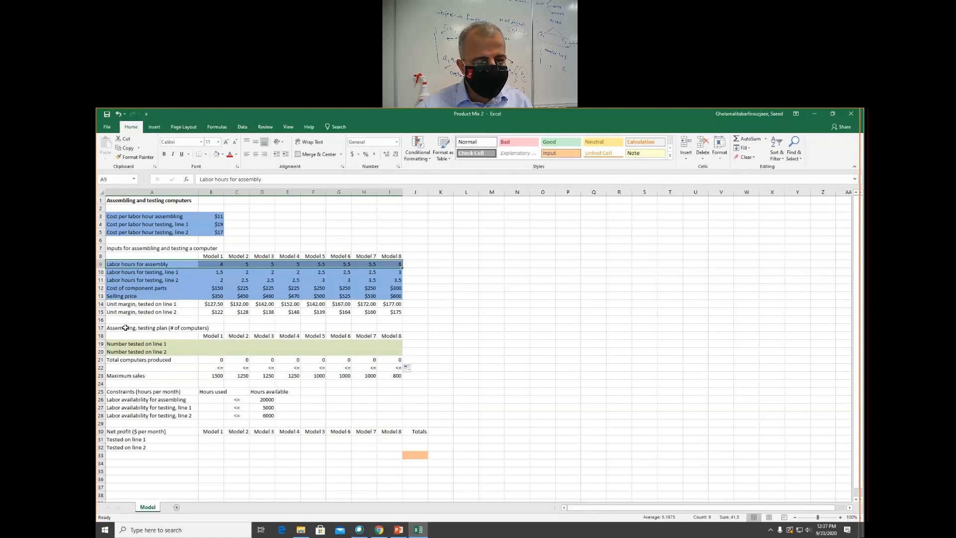
click(129, 360)
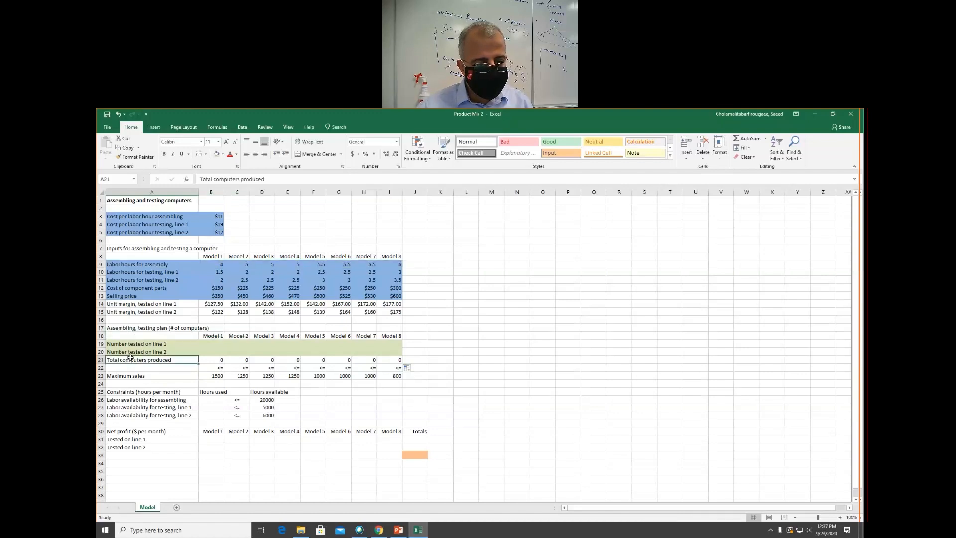
drag(132, 264, 398, 265)
drag(115, 359, 401, 359)
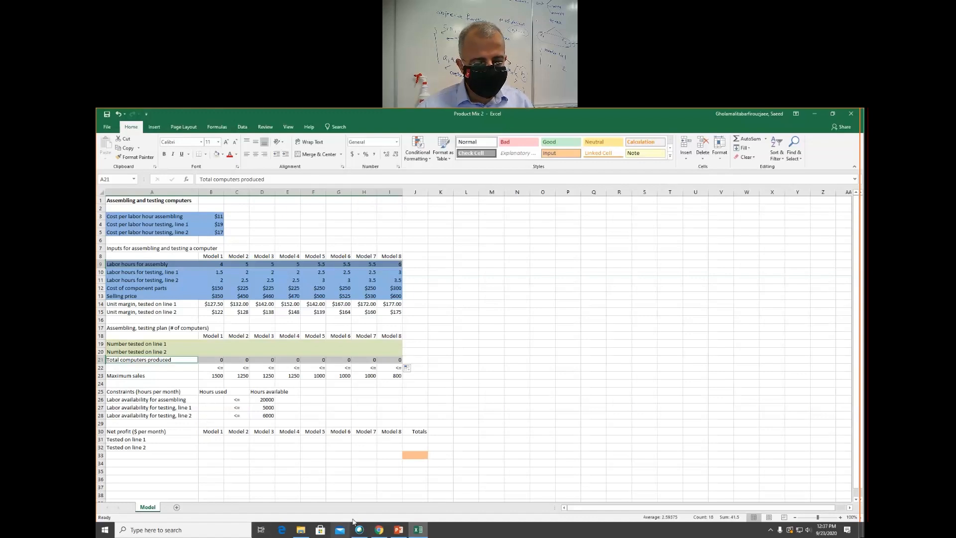
- Enter =SUMPRODUCT(B9:I9,B21:I21) in B26 to calculate the assembling labor hours used
click(210, 400)
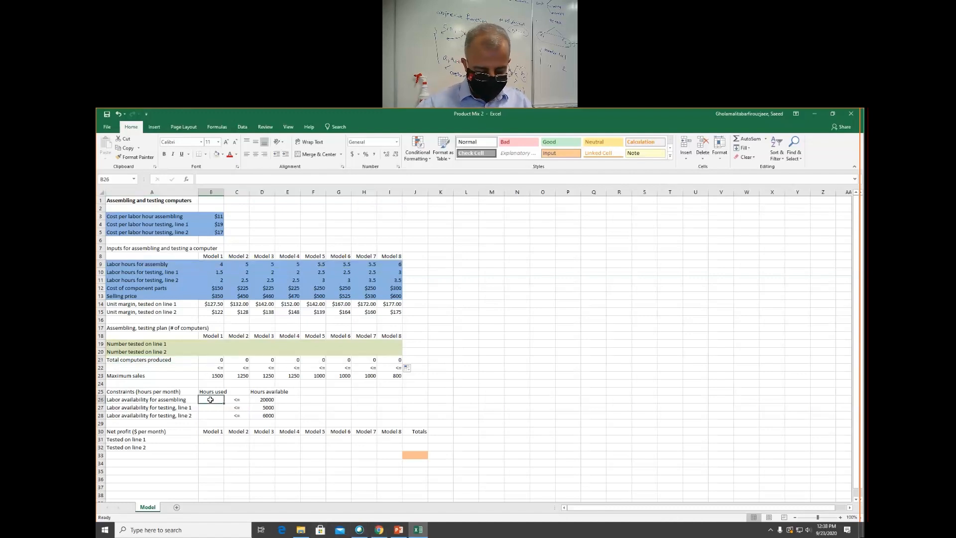
text(=sum)
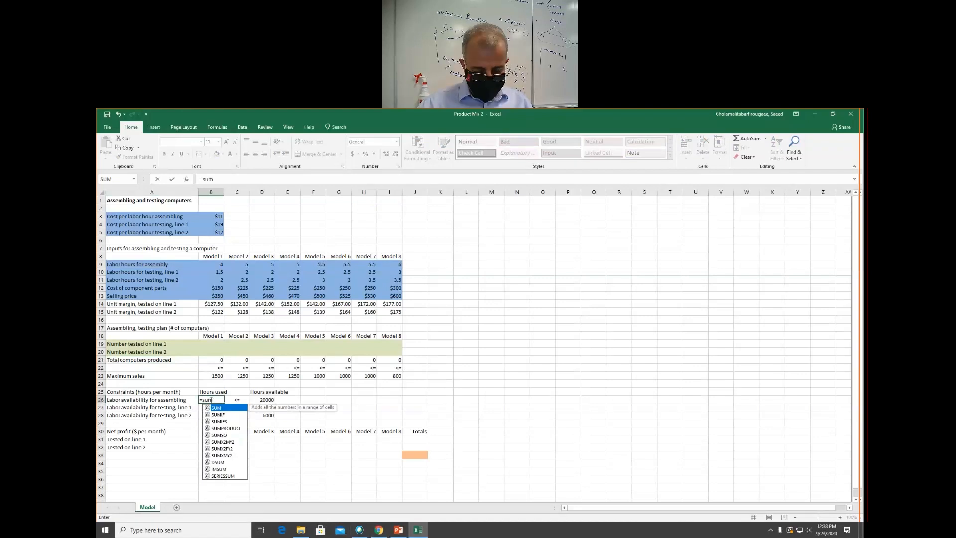
text(pro)
key(Tab)
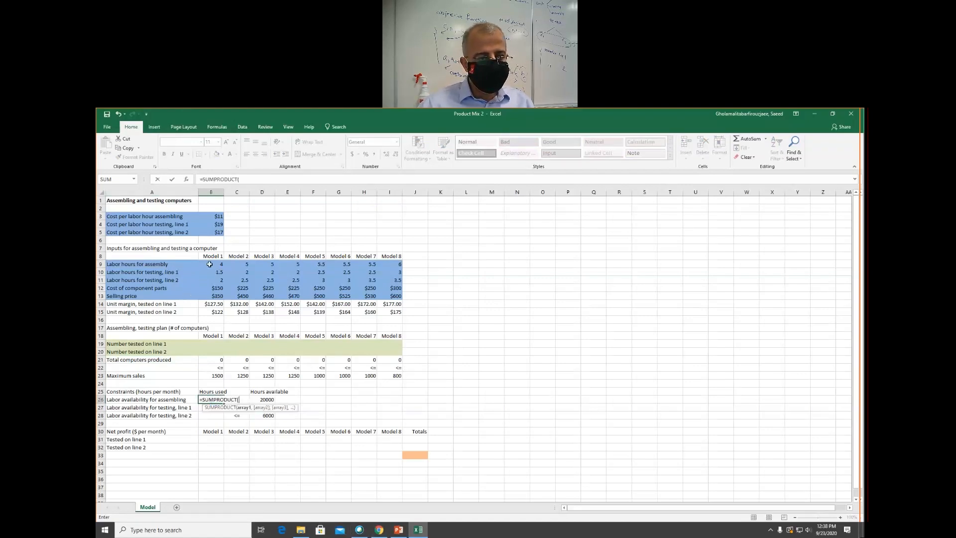
drag(208, 264, 398, 265)
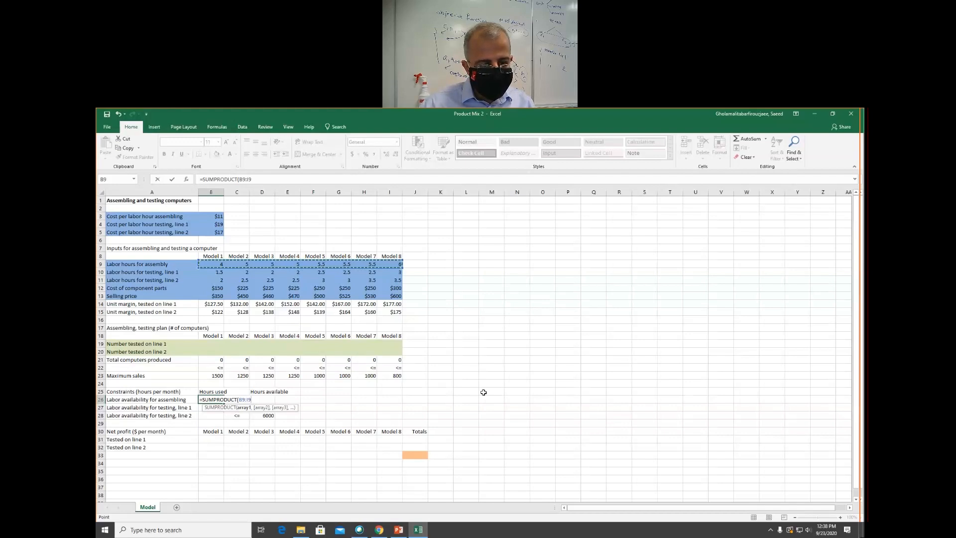
text(,)
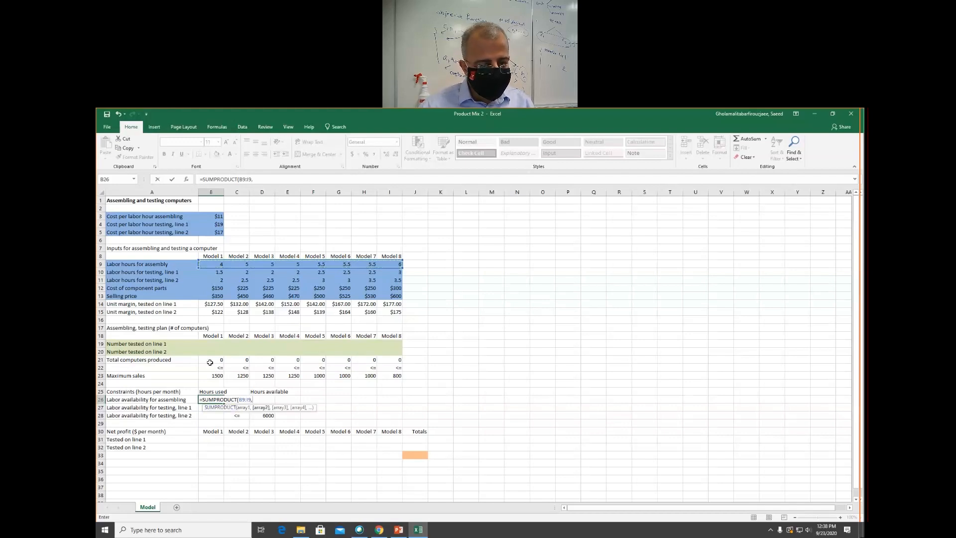
drag(206, 358, 401, 359)
text())
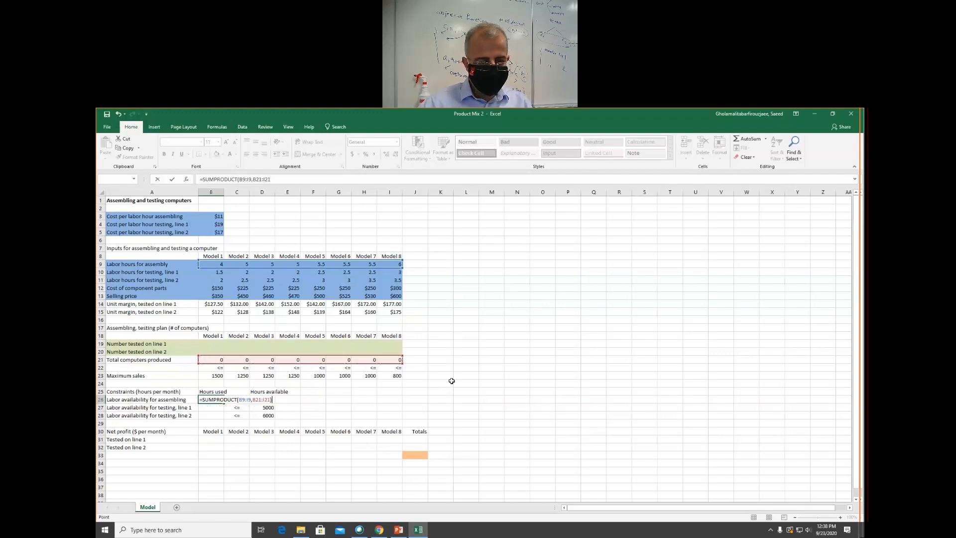
key(Return)
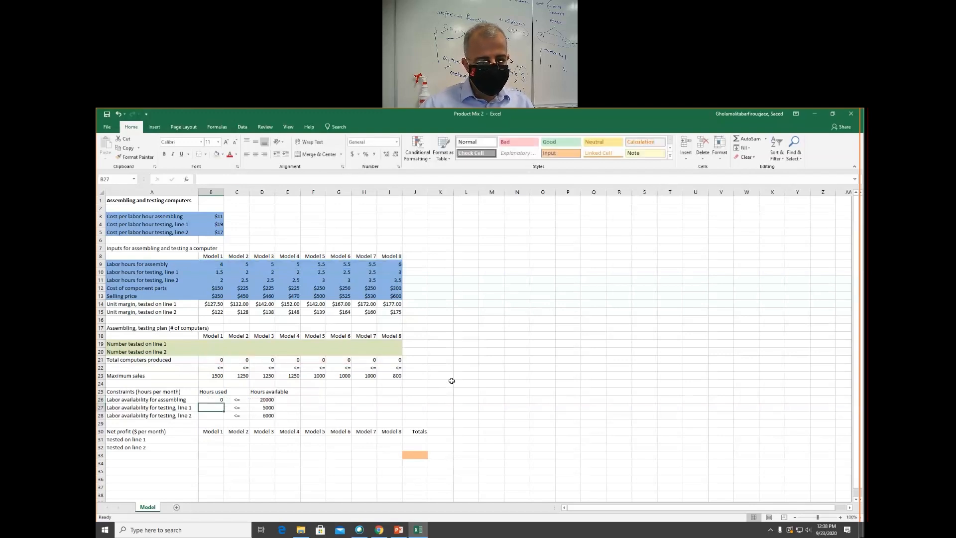
key(Up)
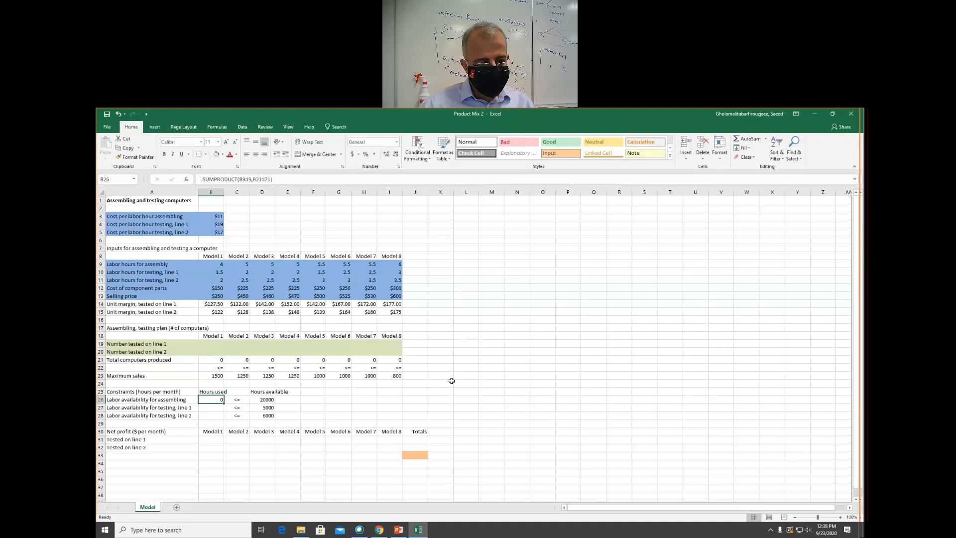
key(Down)
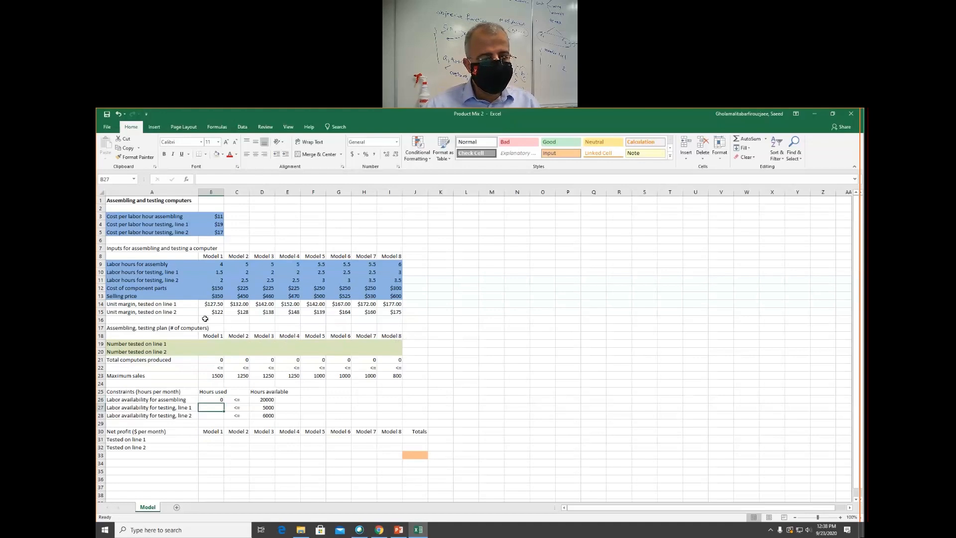
key(Up)
drag(204, 303, 391, 303)
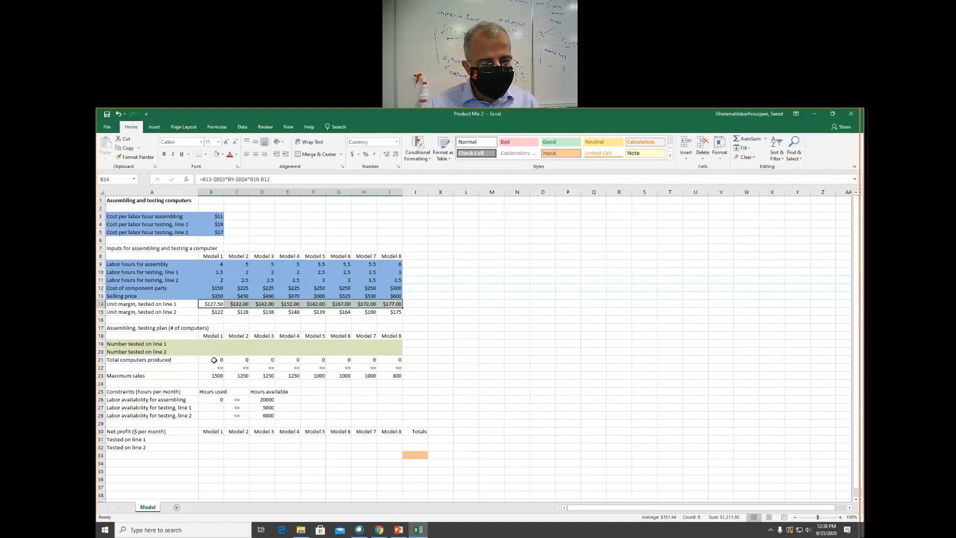
drag(214, 360, 393, 359)
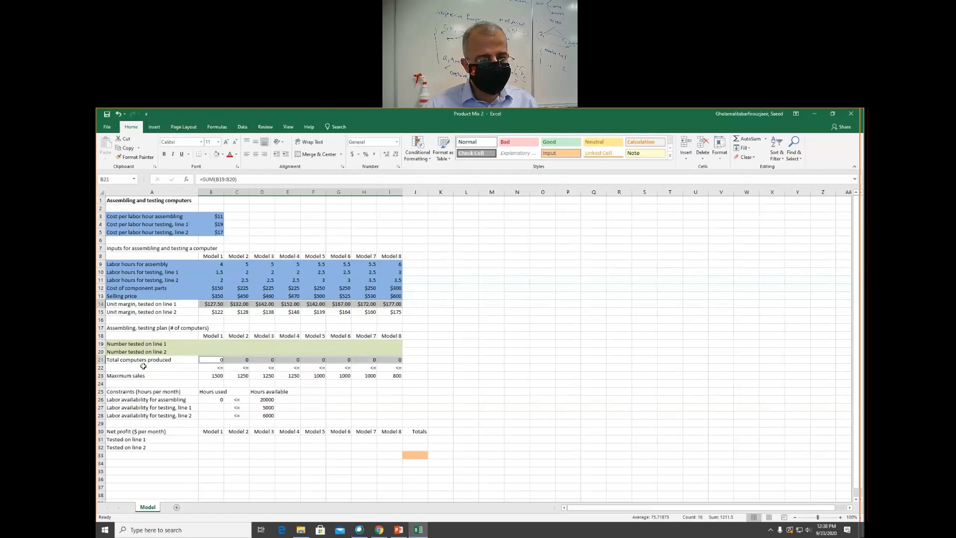
- Enter =SUMPRODUCT(B10:I10,B21:I21) in B27 to calculate the labor hours used for testing on line 1
click(210, 407)
text(=sum)
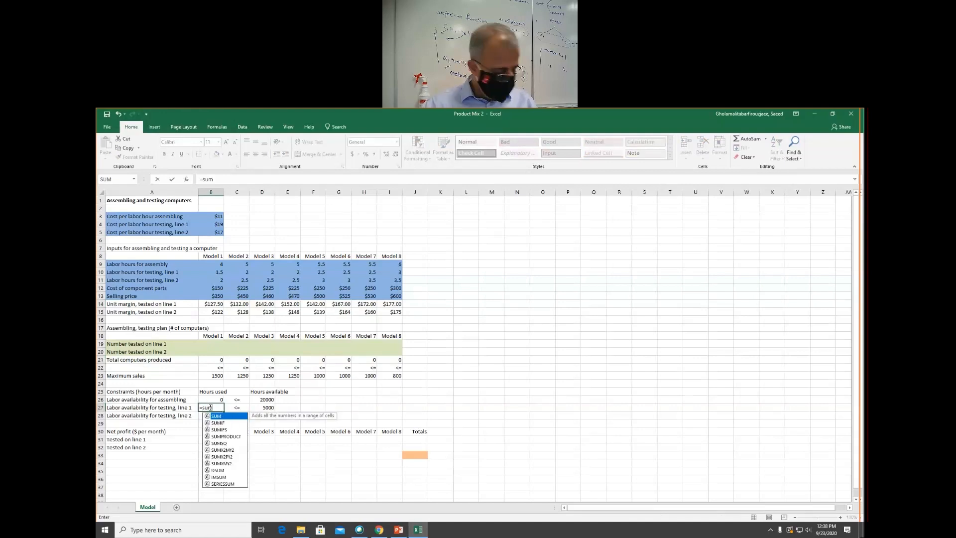
text(pro)
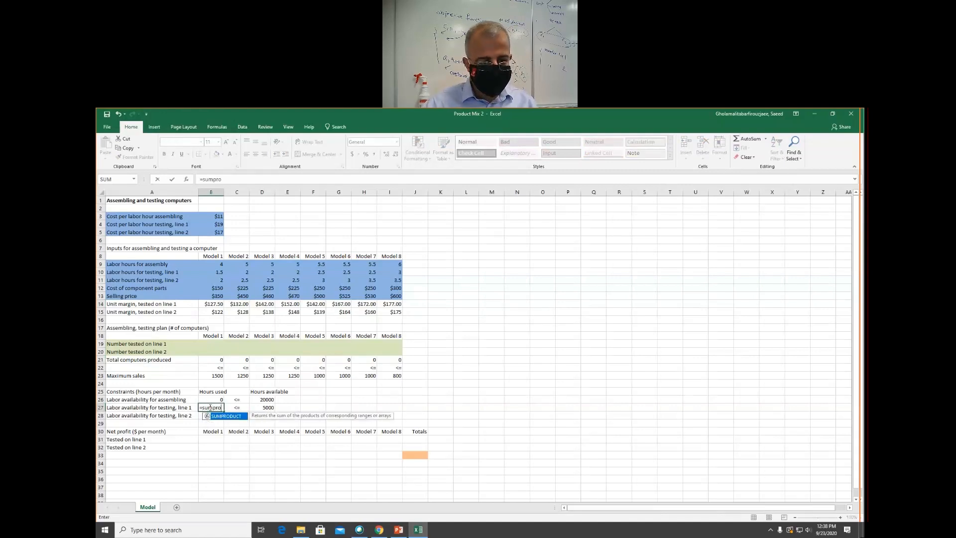
key(Tab)
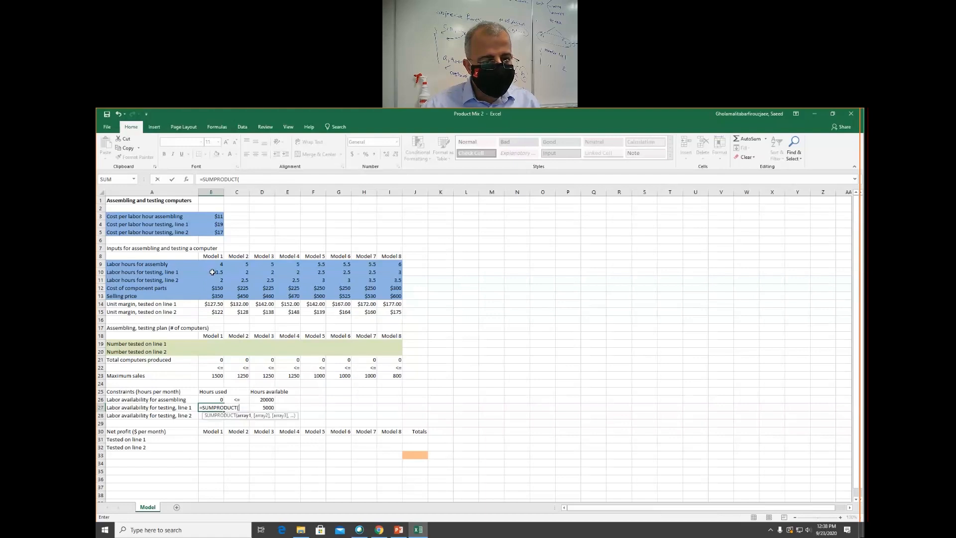
drag(214, 271, 390, 272)
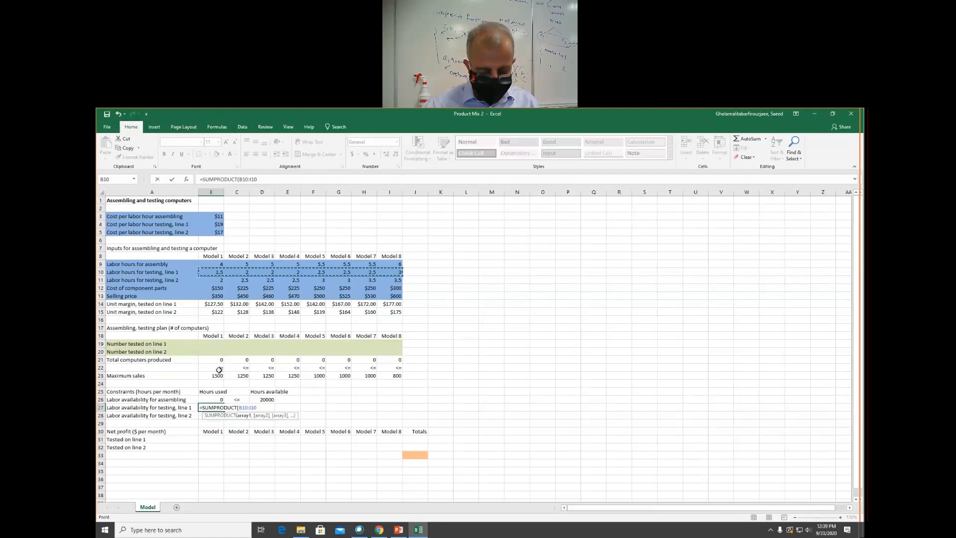
text(,)
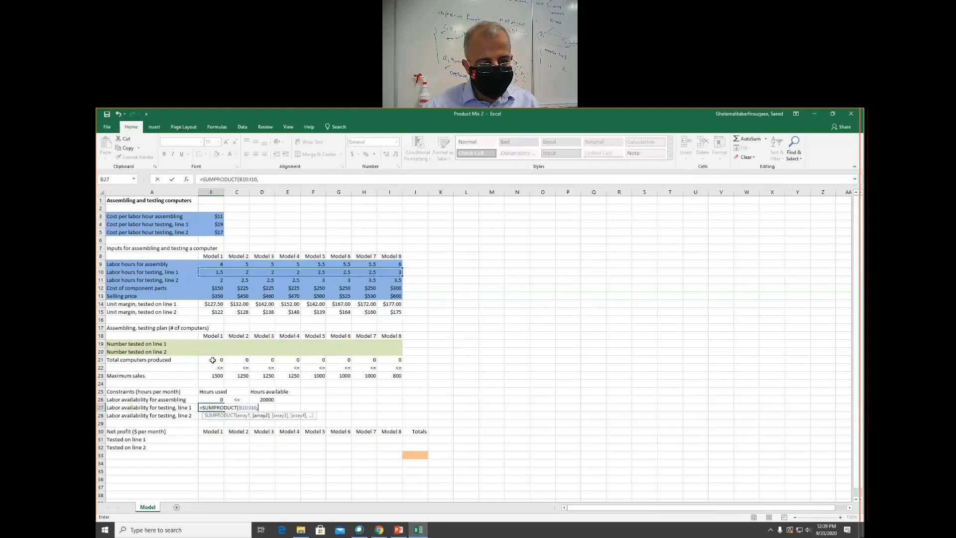
drag(214, 352, 397, 360)
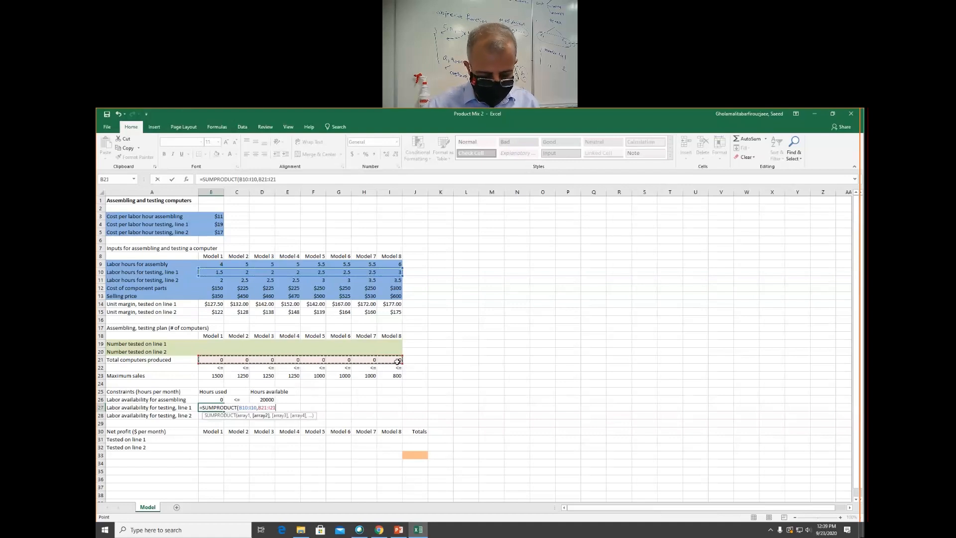
key(Return)
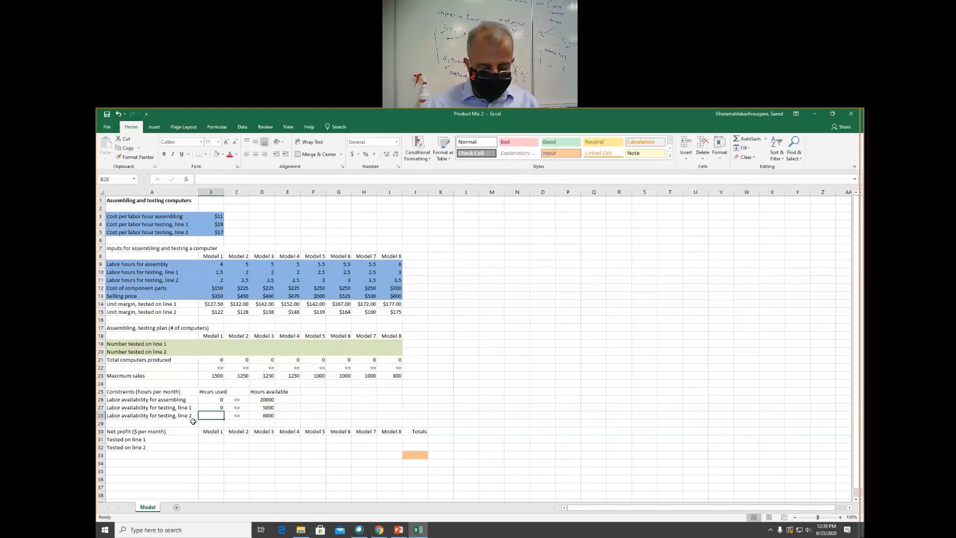
- Enter =SUMPRODUCT(B11:I11,B21:I21) in B28 to calculate the labor hours used for testing on line 2
text(=sum)
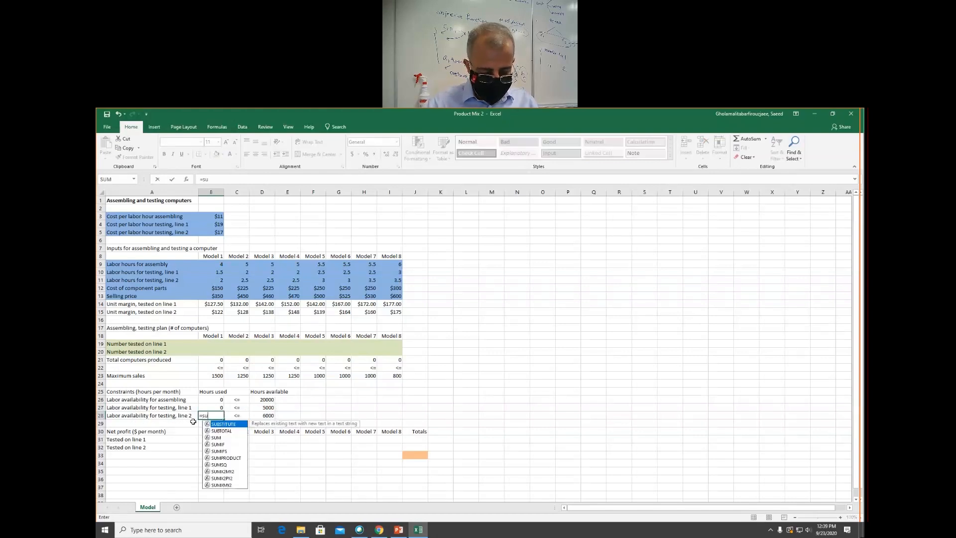
text(p)
key(Tab)
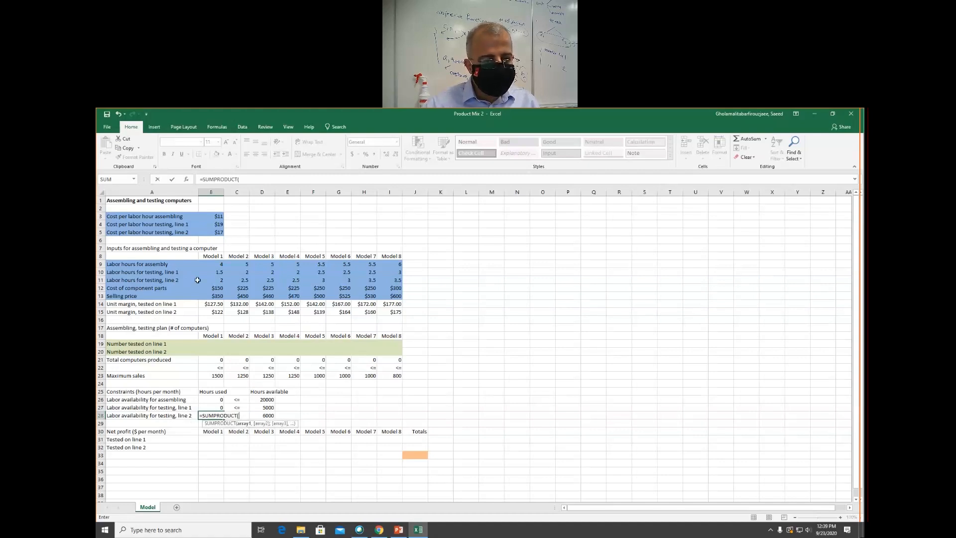
drag(211, 281, 391, 282)
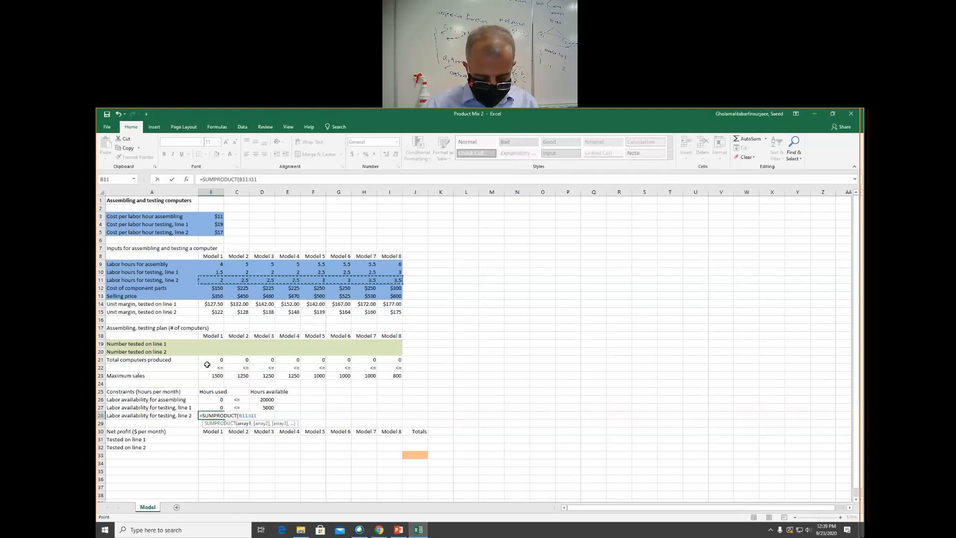
text(,)
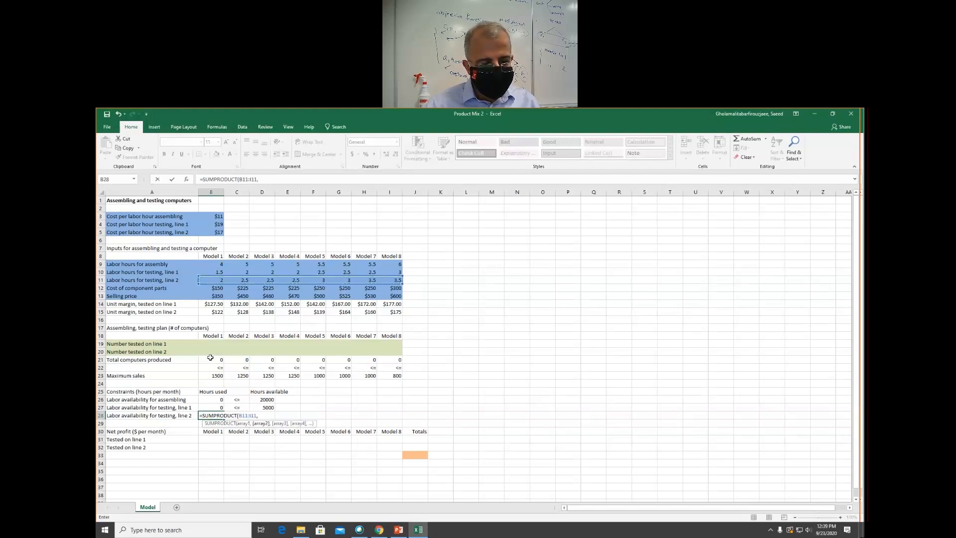
drag(210, 358, 390, 360)
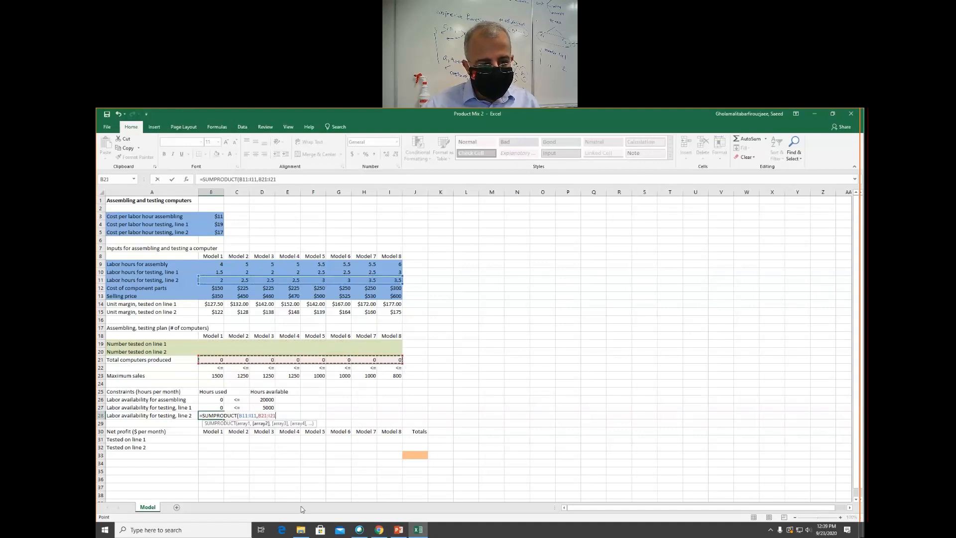
key(Return)
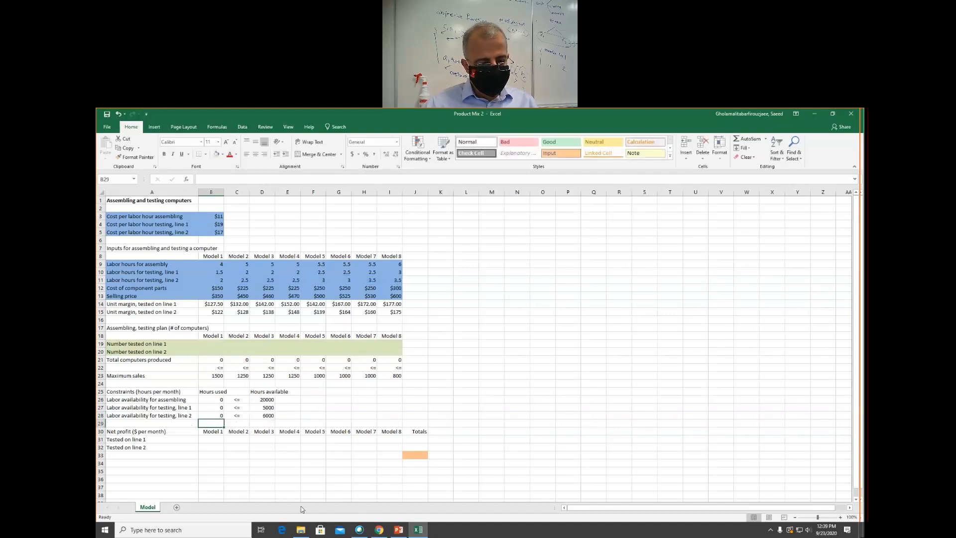
key(Down)
key(Down)
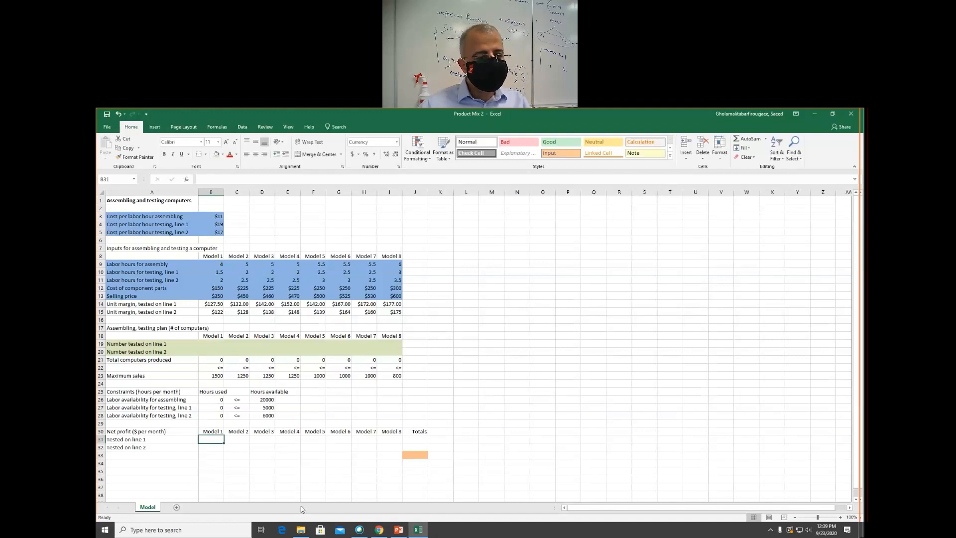
click(212, 302)
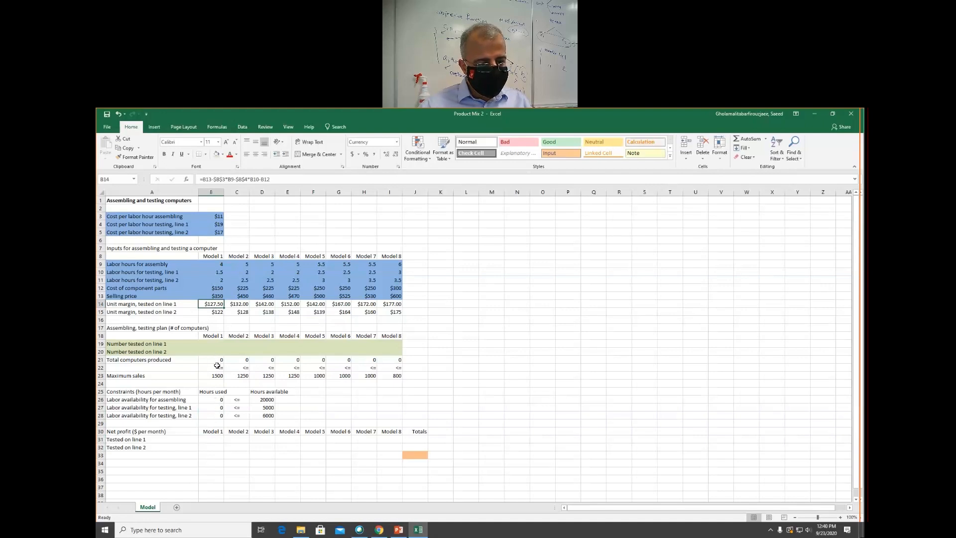
drag(211, 304, 210, 342)
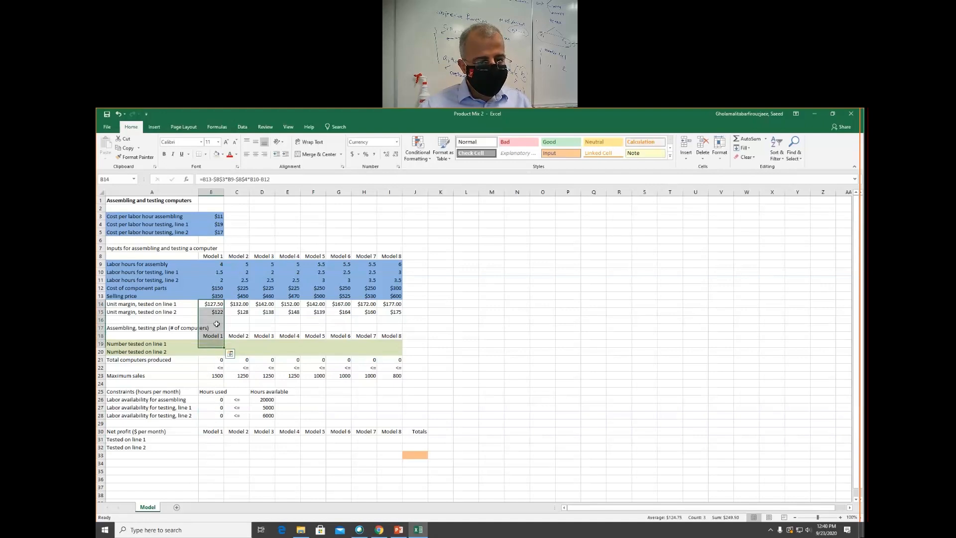
click(214, 302)
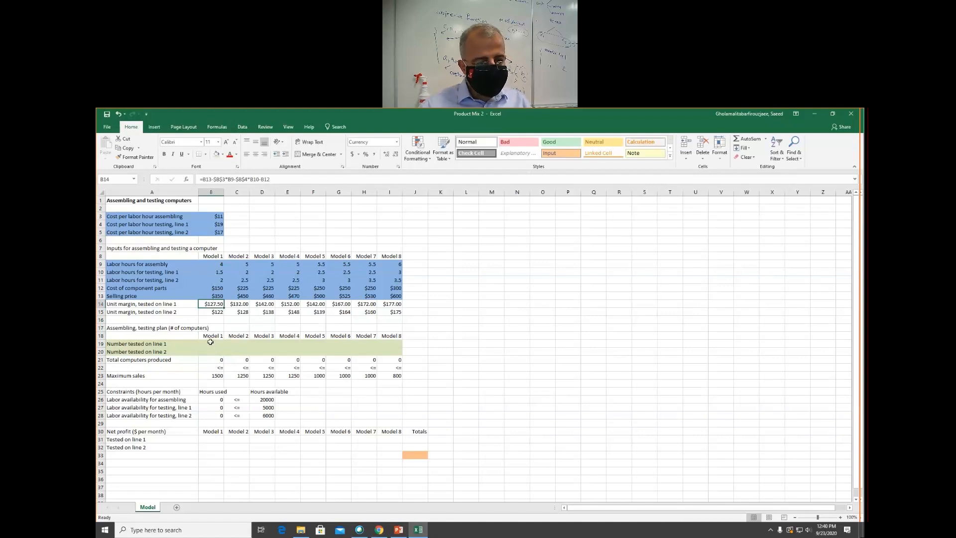
ctrl+click(210, 342)
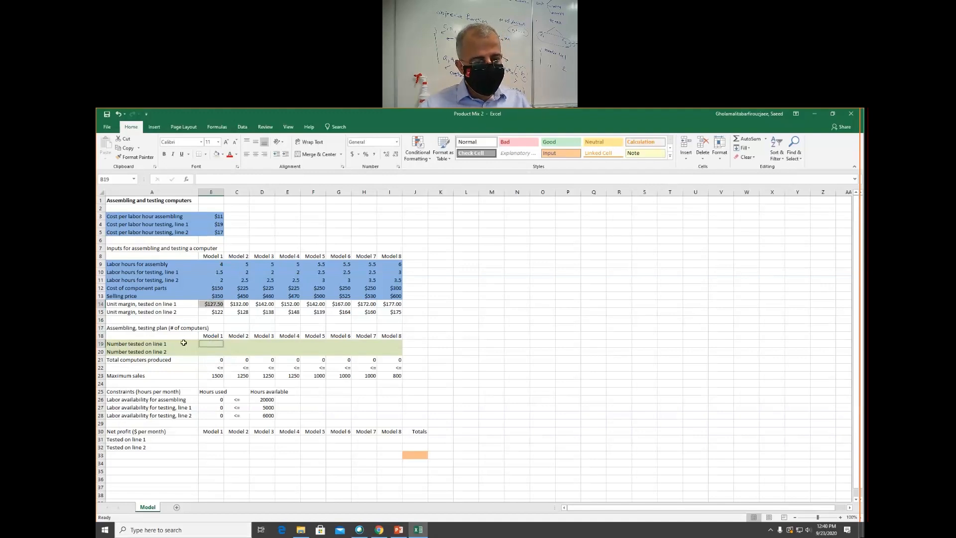
- Enter =B14*B19 in B31 for Model 1's line 1 net profit and copy the formula across C31:I31 for Models 2 to 8
click(209, 439)
text(=)
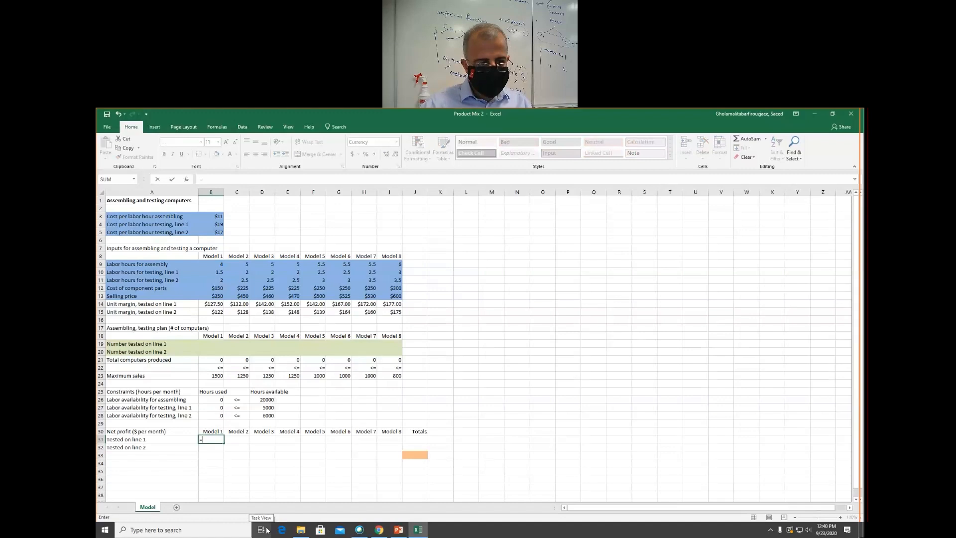
click(213, 304)
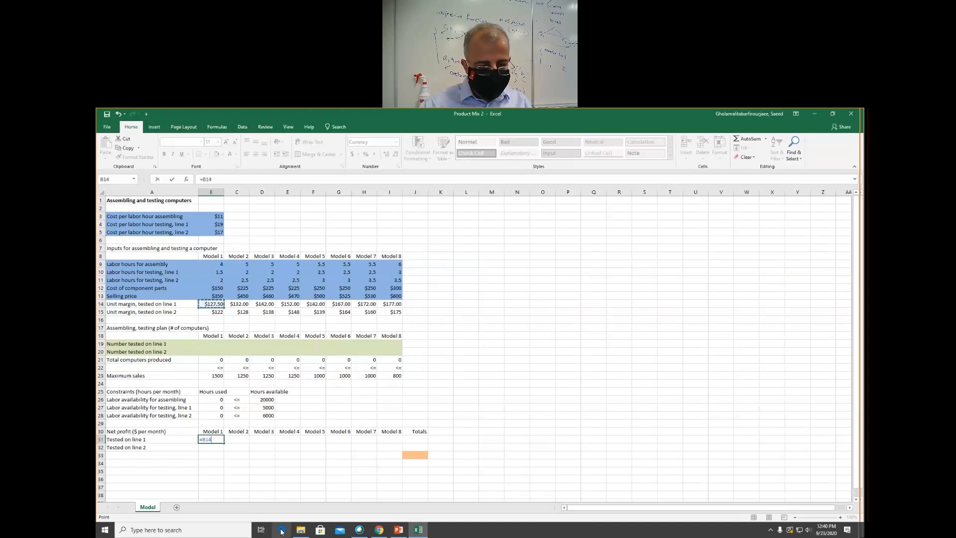
text(*)
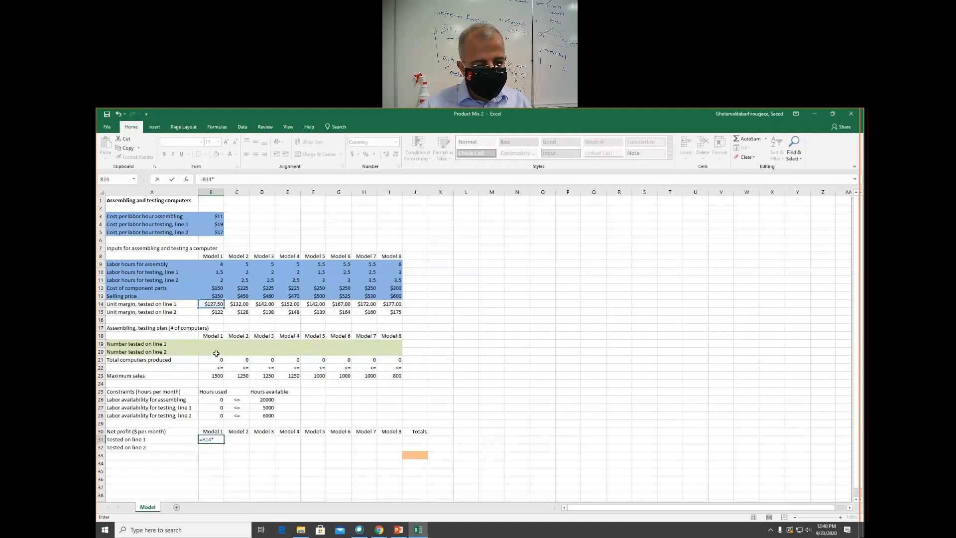
click(214, 342)
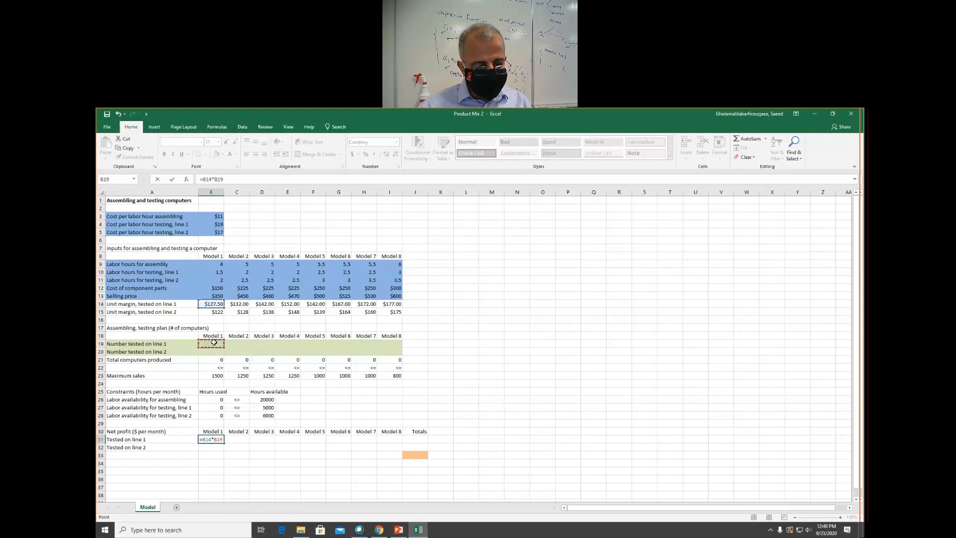
key(Return)
key(Up)
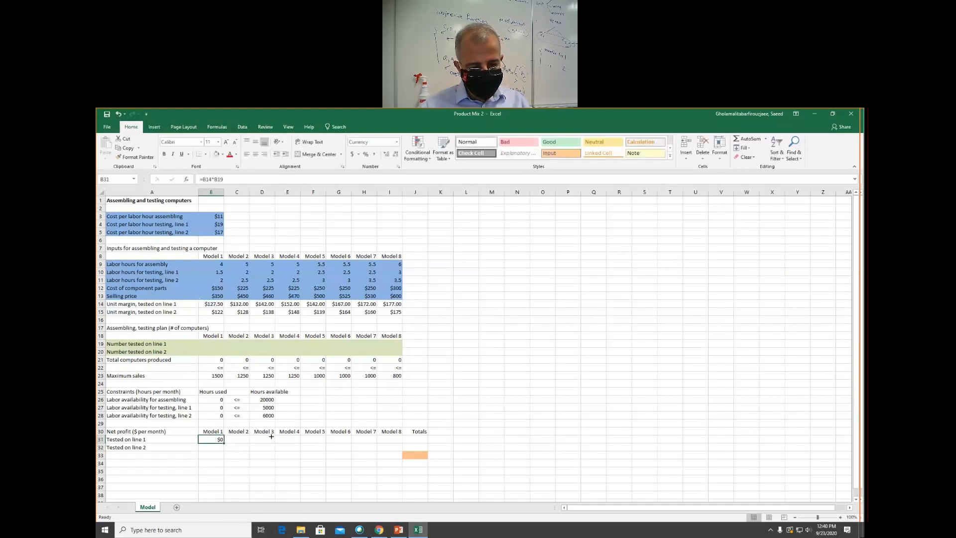
drag(271, 436, 398, 433)
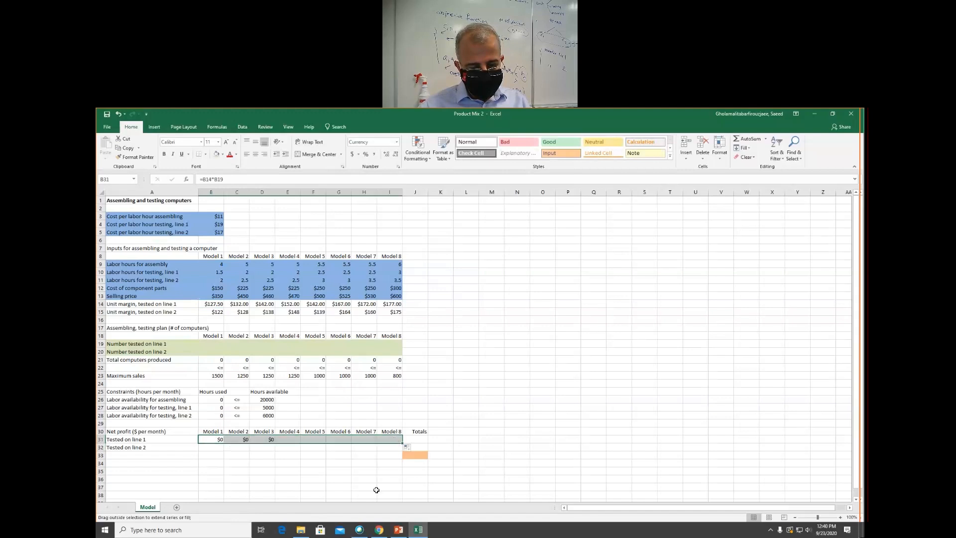
- Total the line 1 net profit across all models in J31 with =SUM(B31:I31)
click(415, 440)
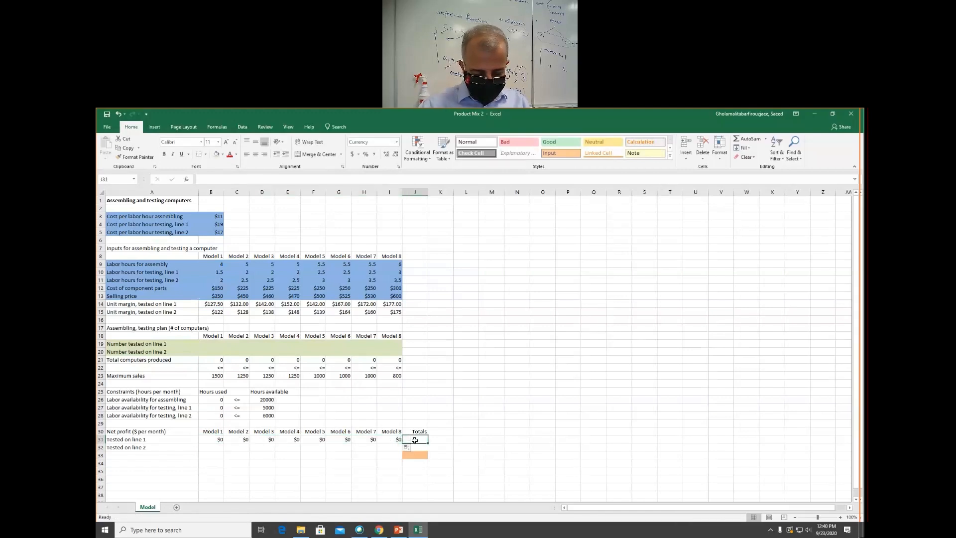
text(s)
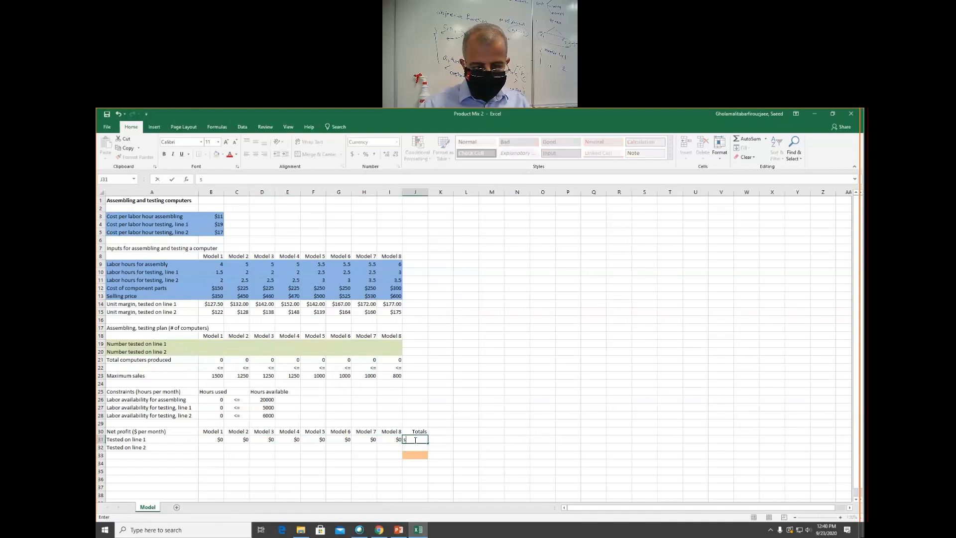
text(s)
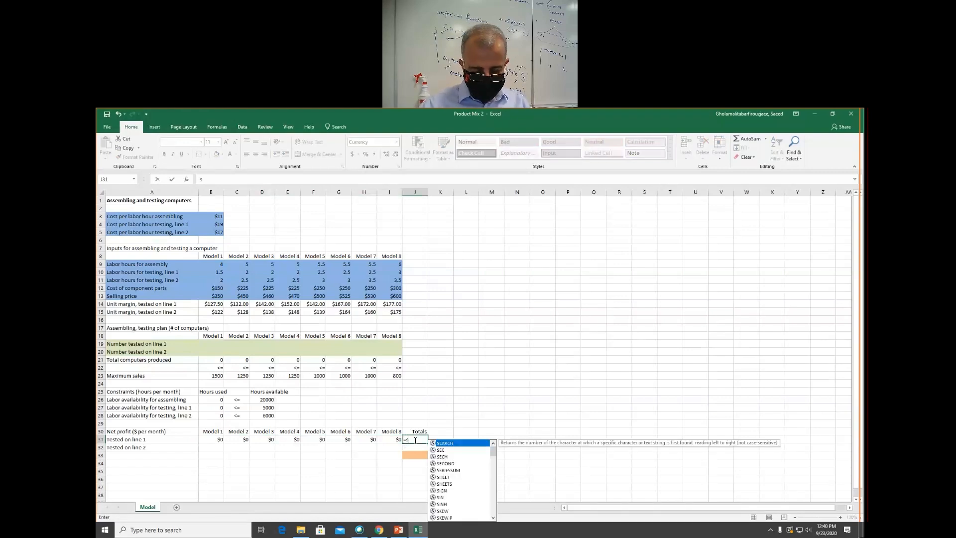
text(u)
key(Tab)
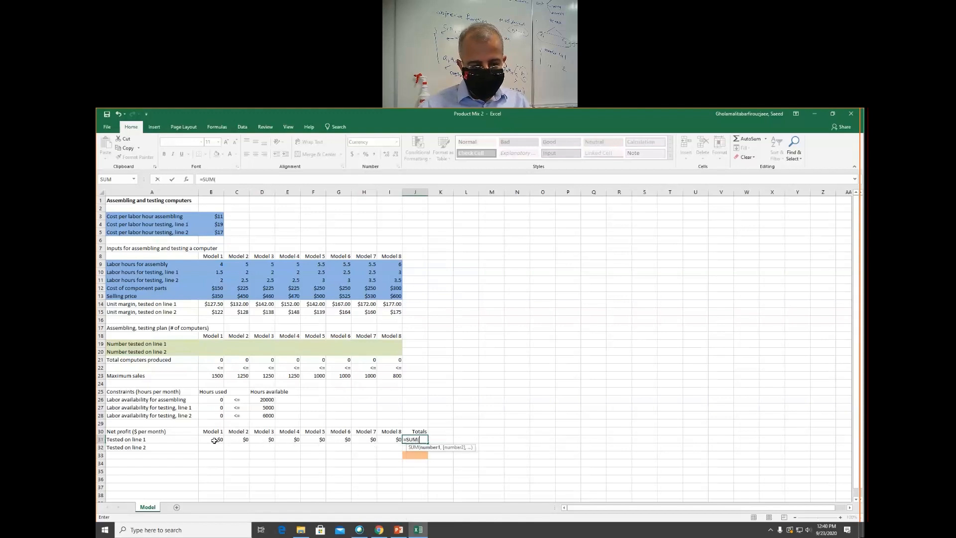
drag(215, 441, 390, 436)
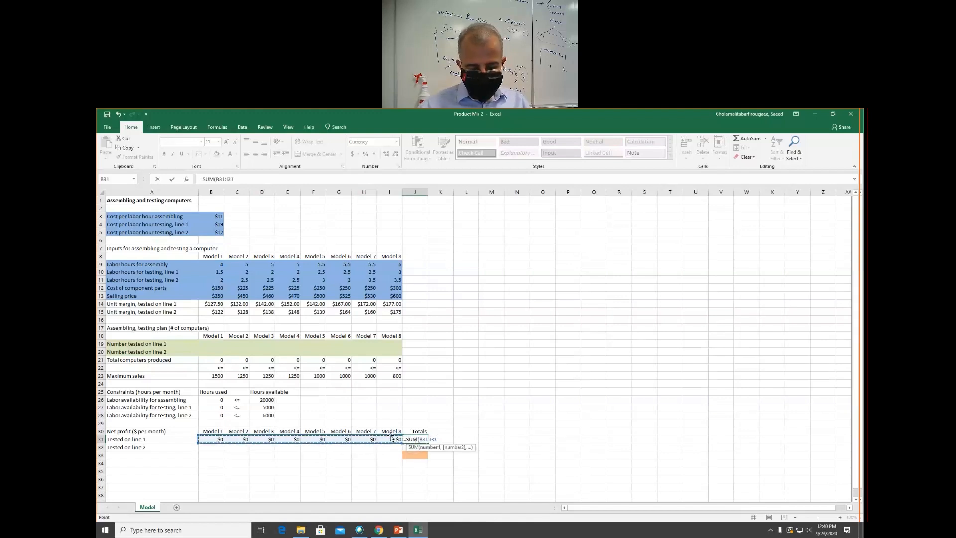
key(Return)
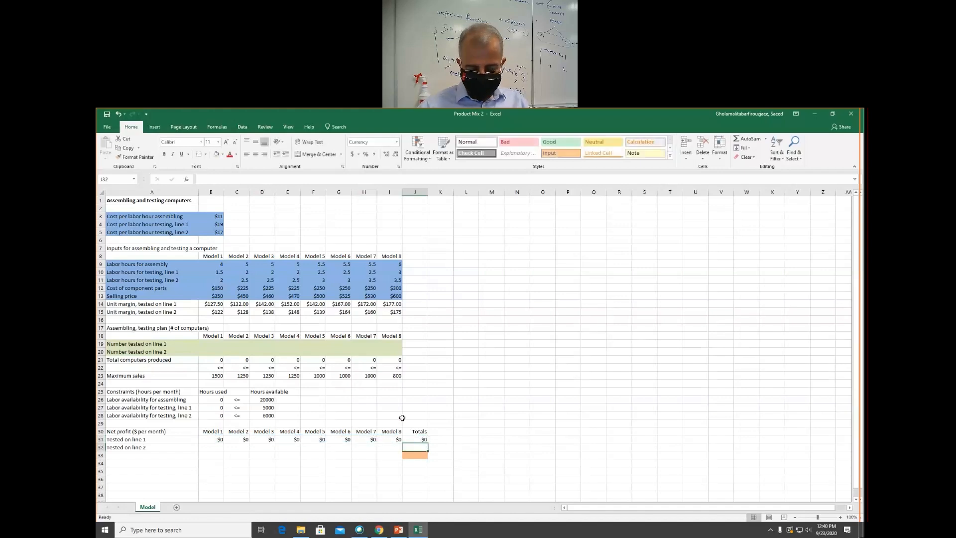
- Enter =B15*B20 in B32 for Model 1's line 2 net profit and copy the formula across C32:I32 for Models 2 to 8
key(Left)
key(Left)
key(Left)
key(Left)
key(Left)
key(Left)
key(Left)
key(Left)
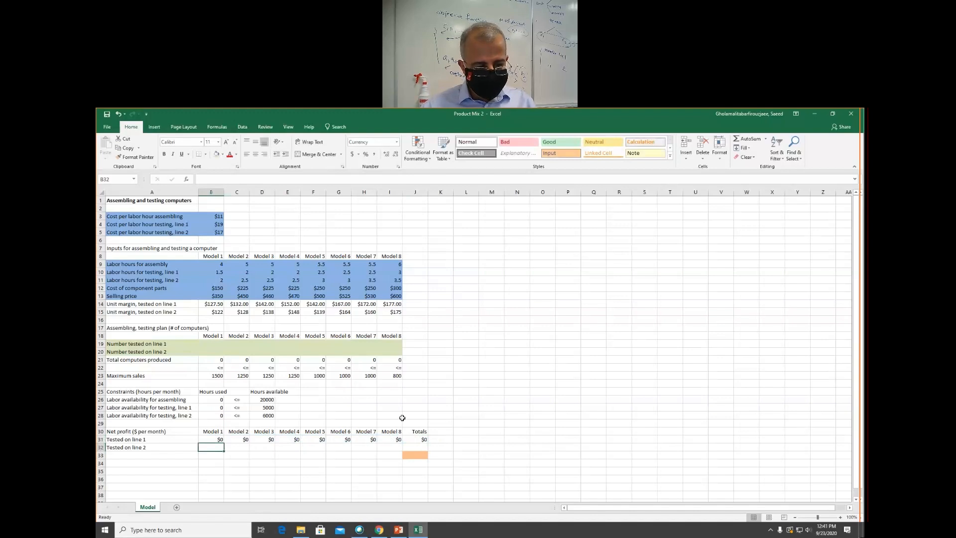
text(=)
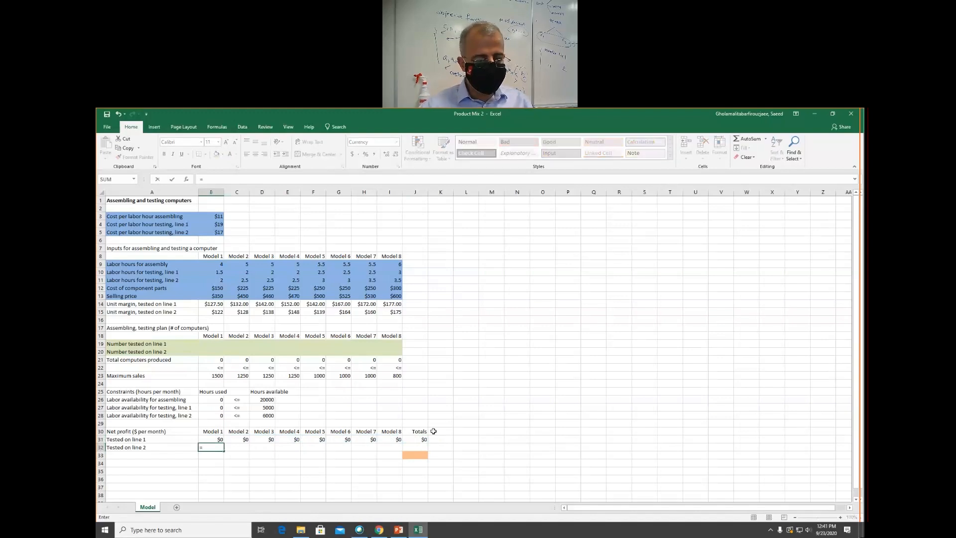
click(212, 311)
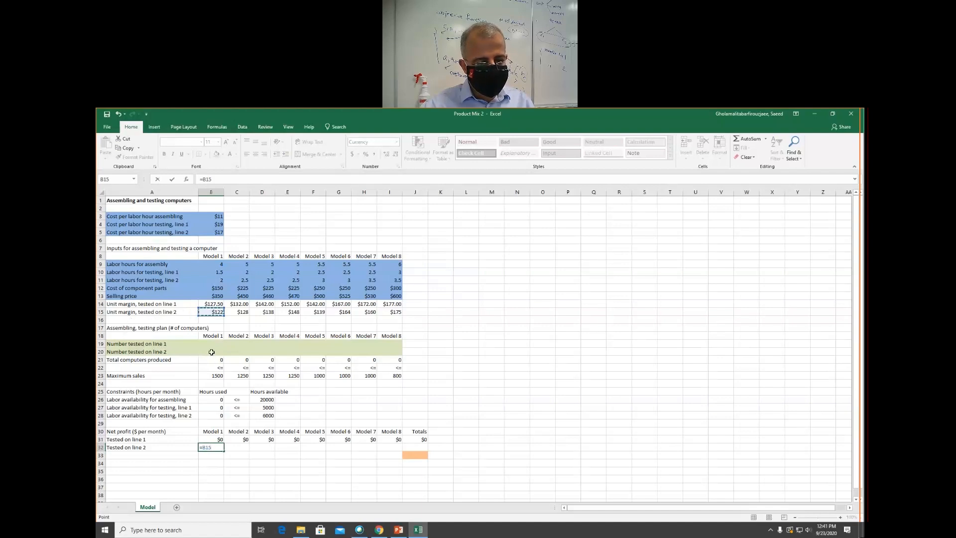
text(*)
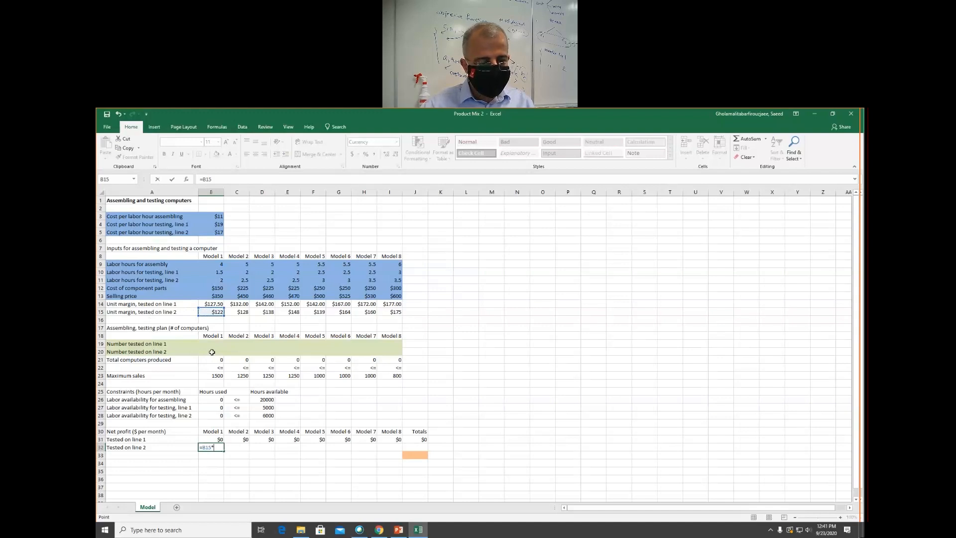
click(214, 352)
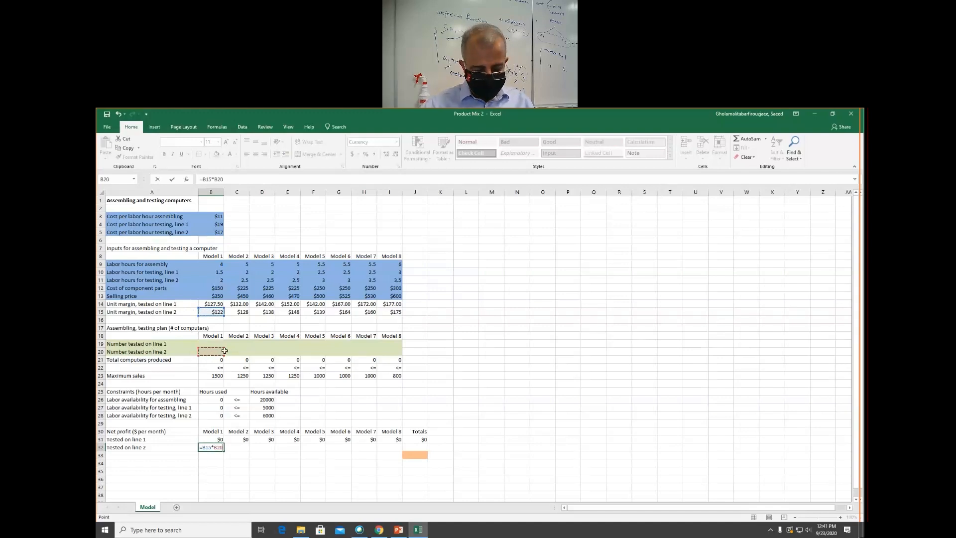
key(ctrl+Return)
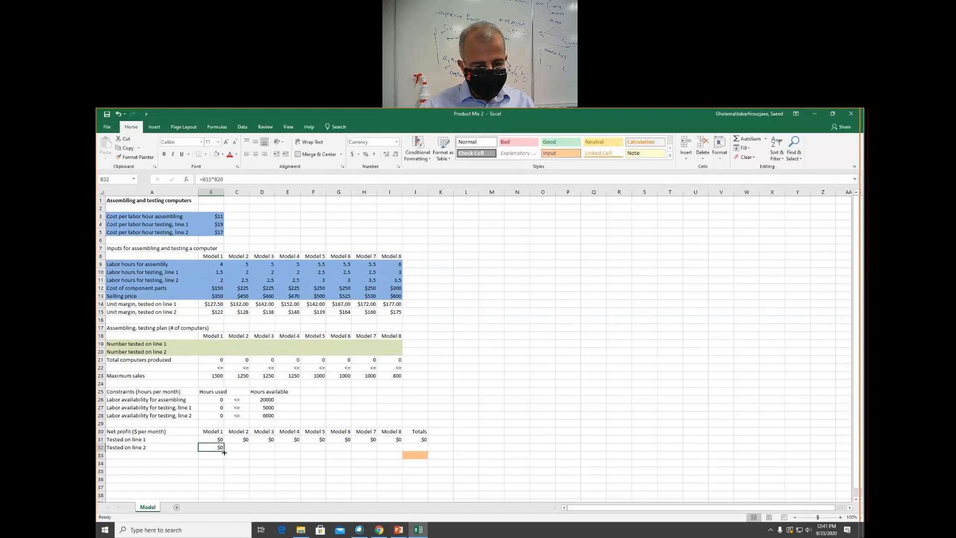
drag(224, 452, 399, 451)
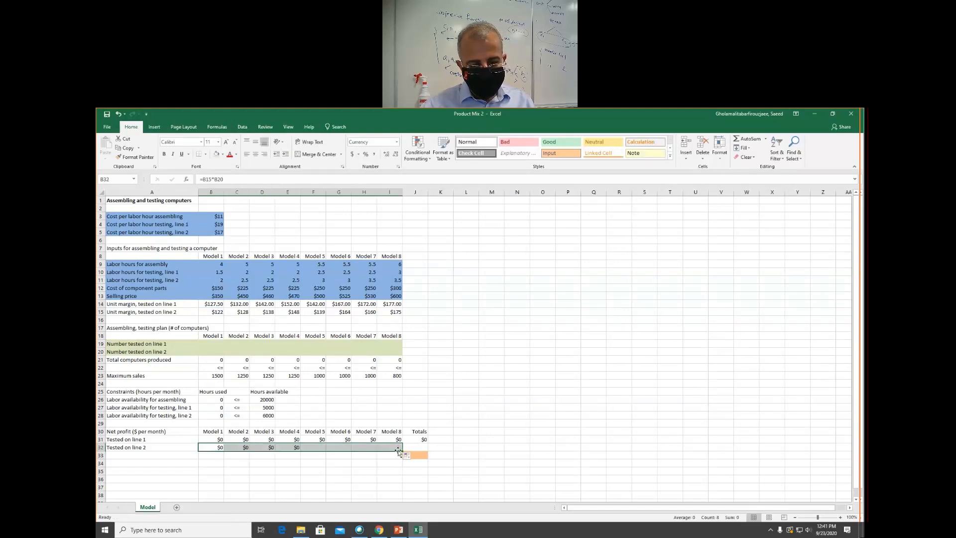
- Total the line 2 net profit across all models in J32 with =SUM(B32:I32)
click(414, 448)
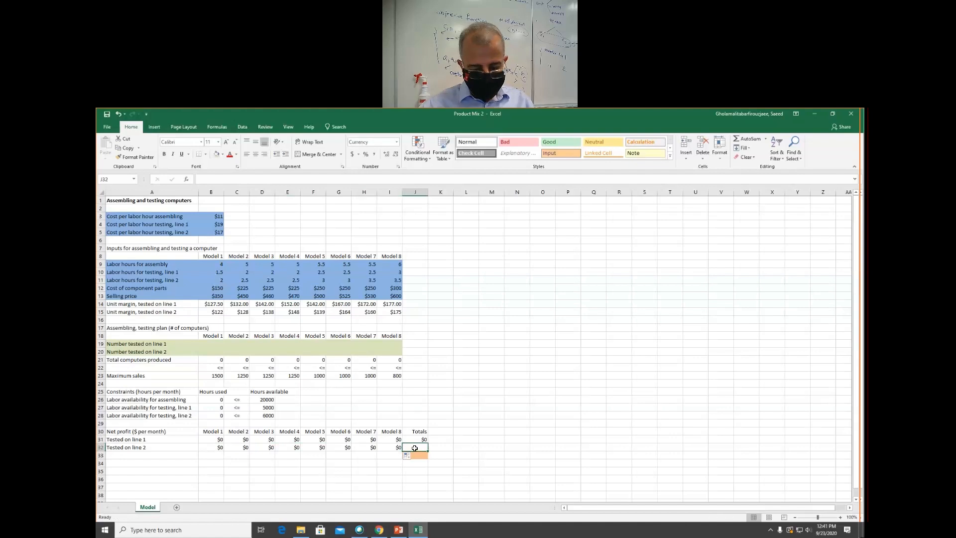
text(=SUM()
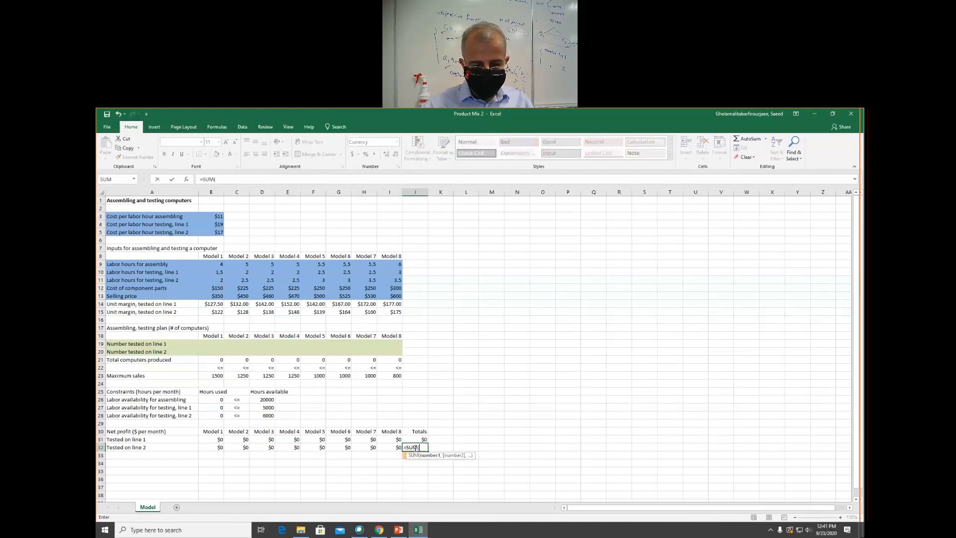
drag(220, 448, 392, 449)
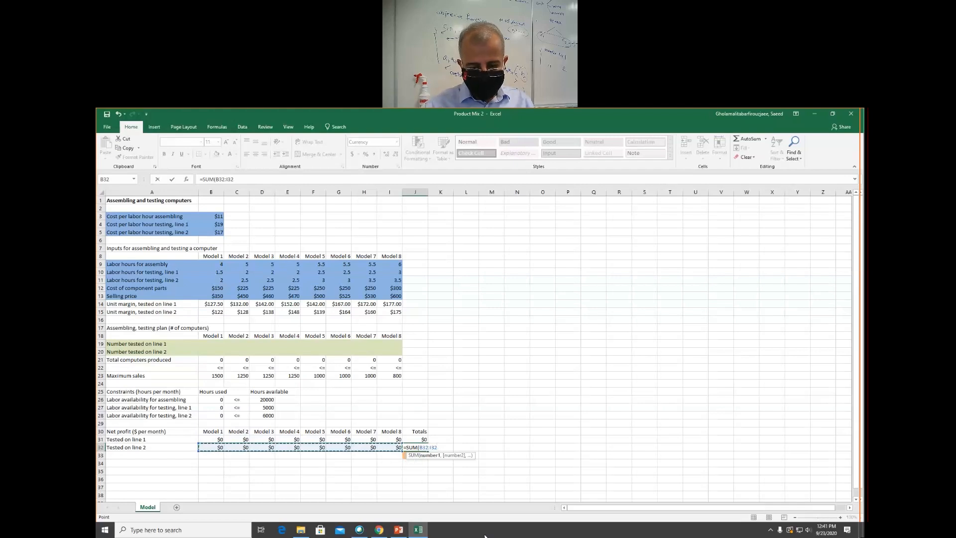
key(Return)
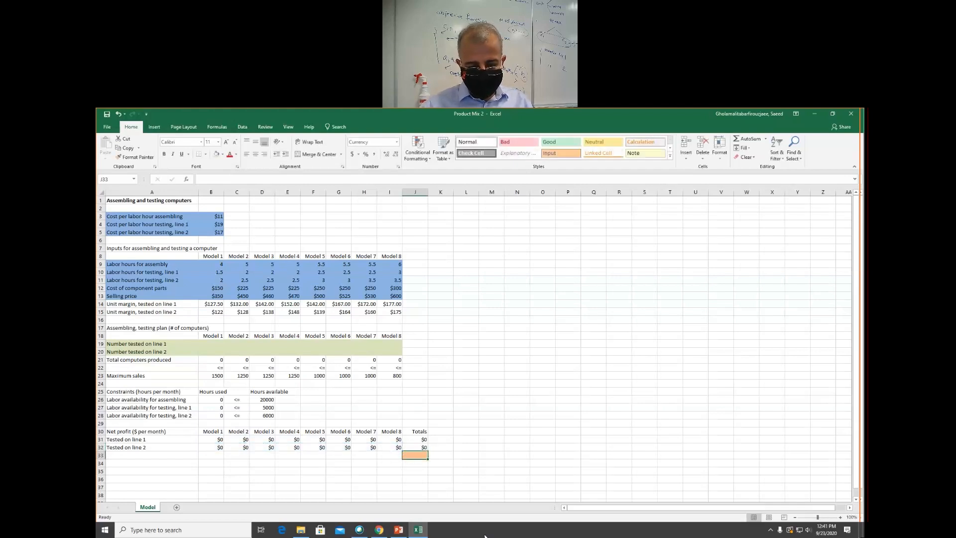
- Calculate the overall net profit in J33 with =SUM(J31:J32)
text(=SUM()
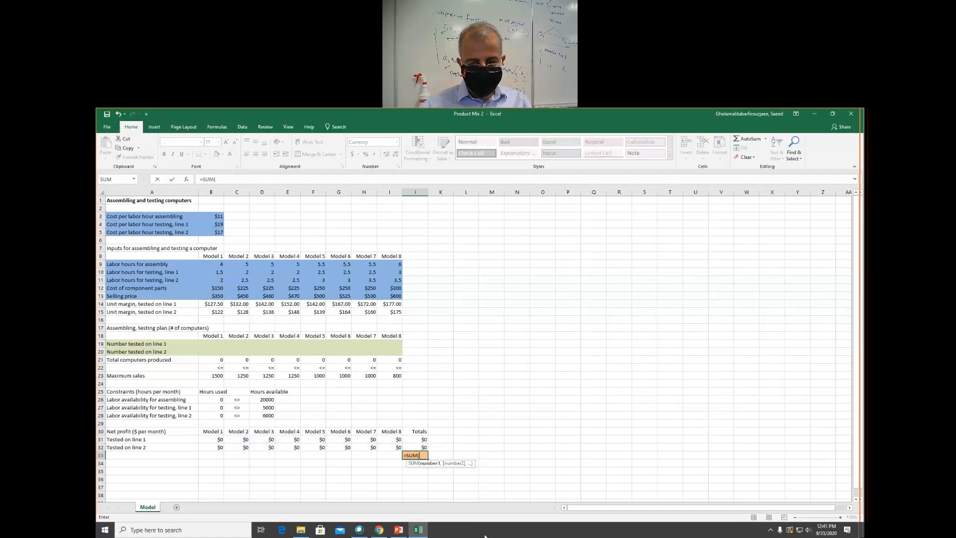
drag(419, 439, 421, 450)
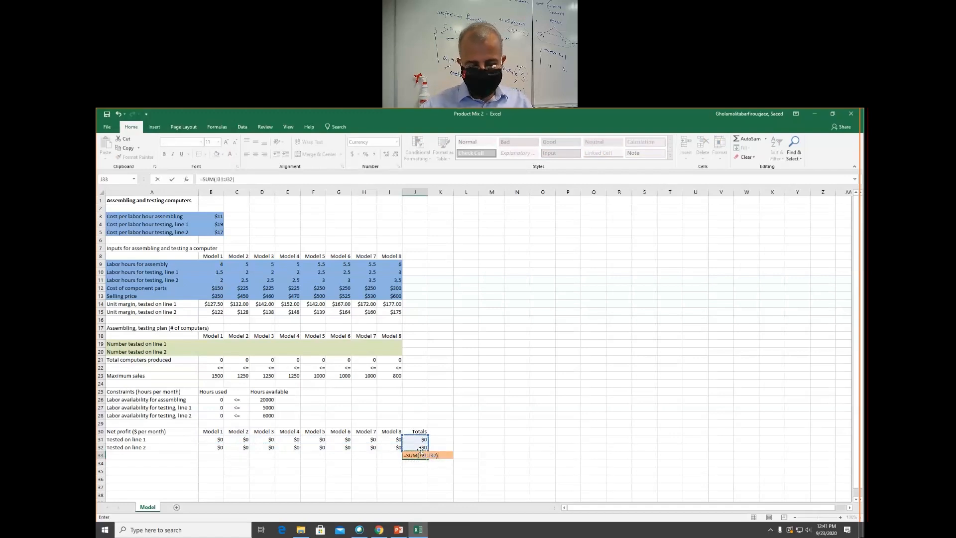
key(Return)
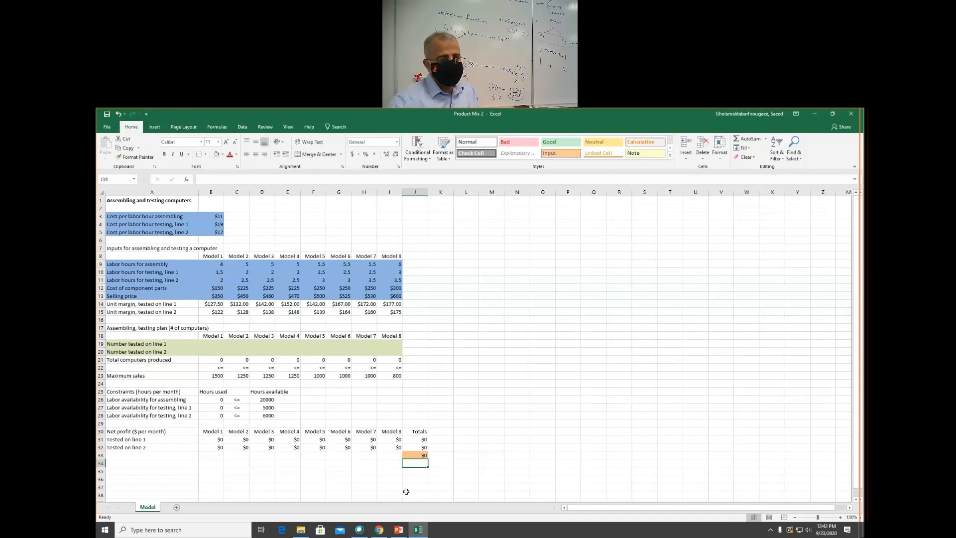
drag(210, 343, 396, 353)
mouse_move(418, 529)
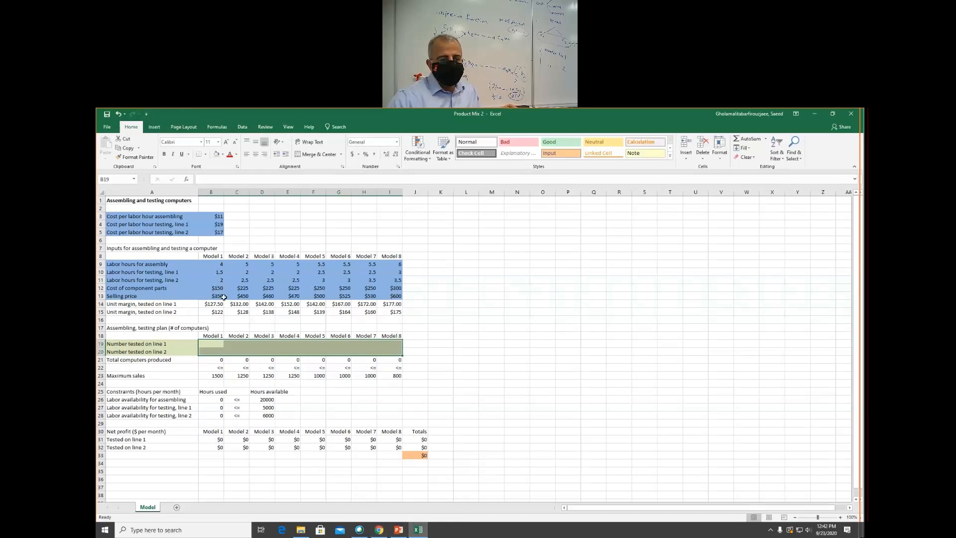
click(430, 408)
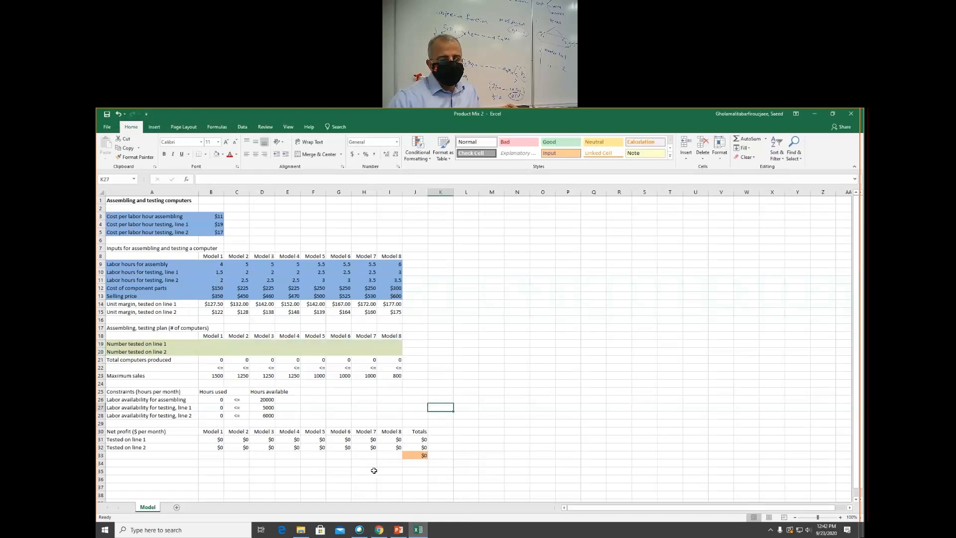
click(473, 424)
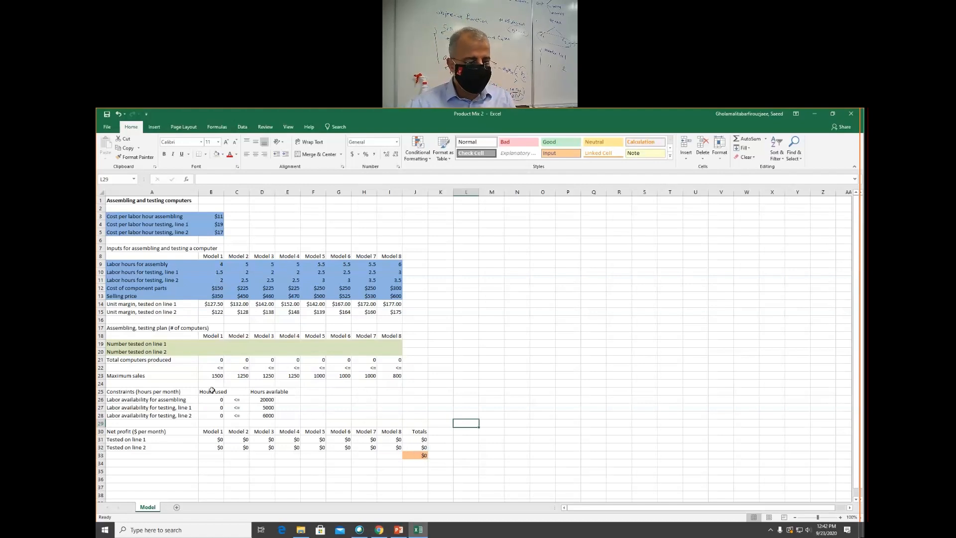
- Create a range name for the hours used in B26:B28 from the Hours used label in the top row of B25:B28
drag(212, 390, 215, 416)
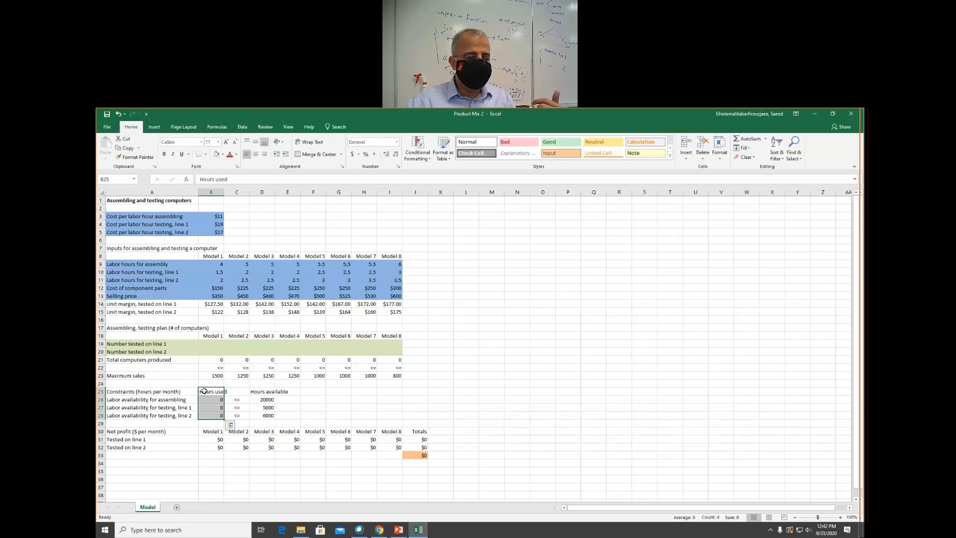
click(216, 129)
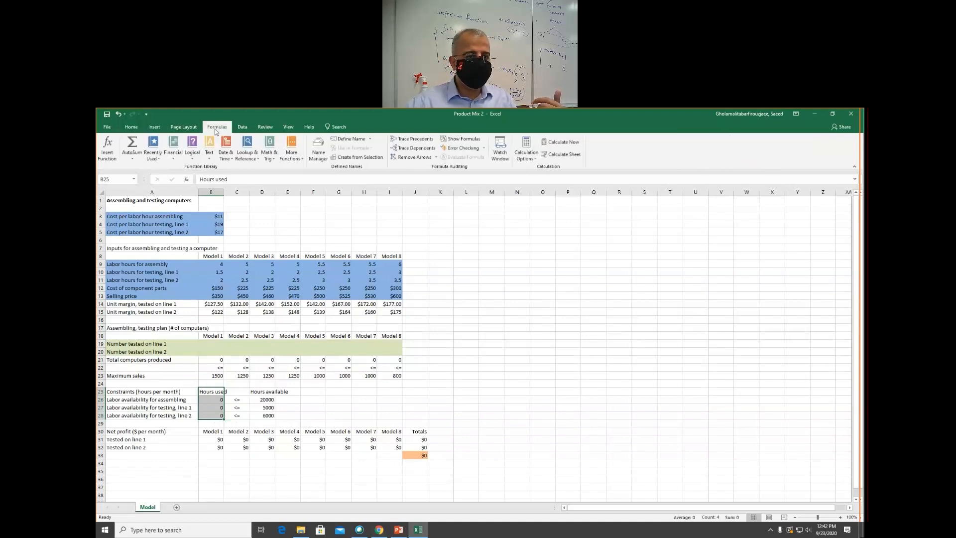
click(369, 157)
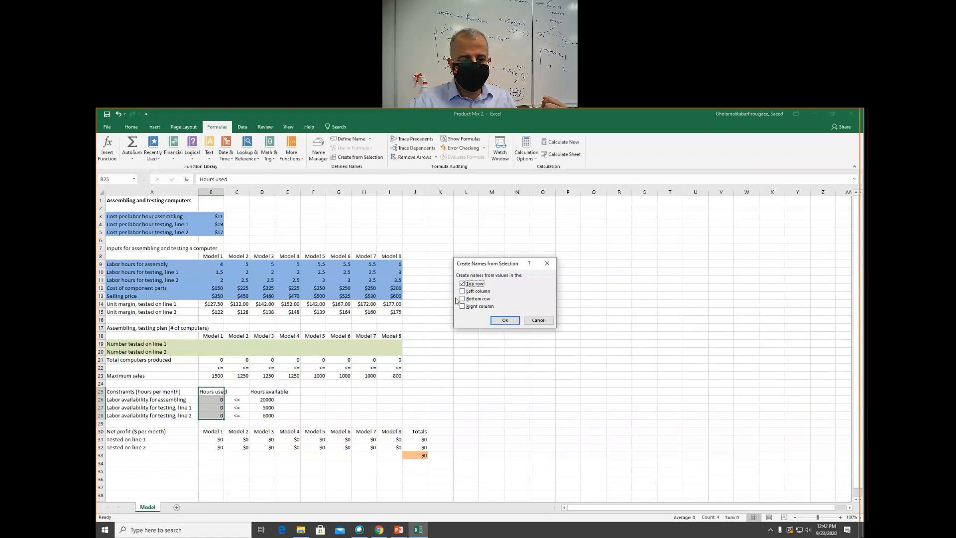
click(499, 321)
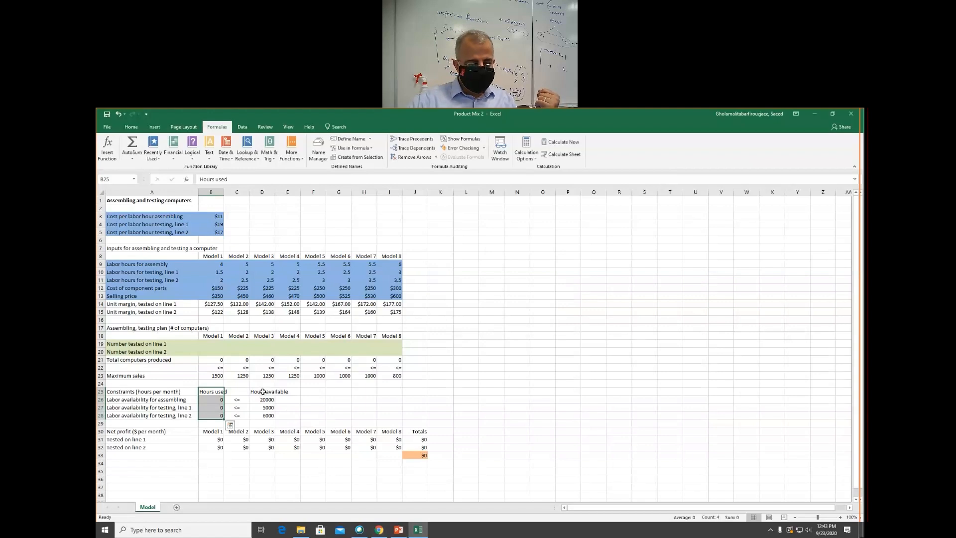
- Create a range name for the hours available in D26:D28 from the Hours available label in the top row of D25:D28
drag(262, 392, 265, 417)
click(359, 158)
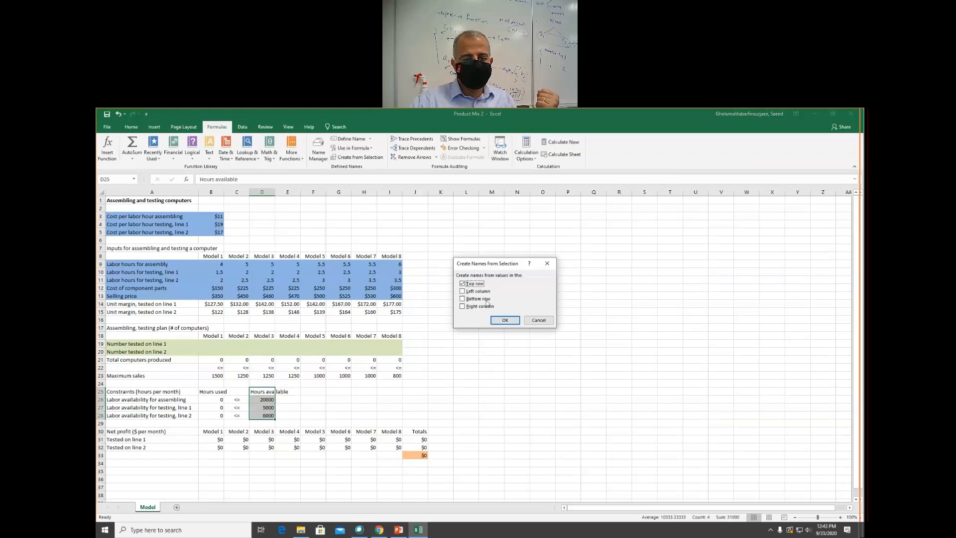
click(503, 320)
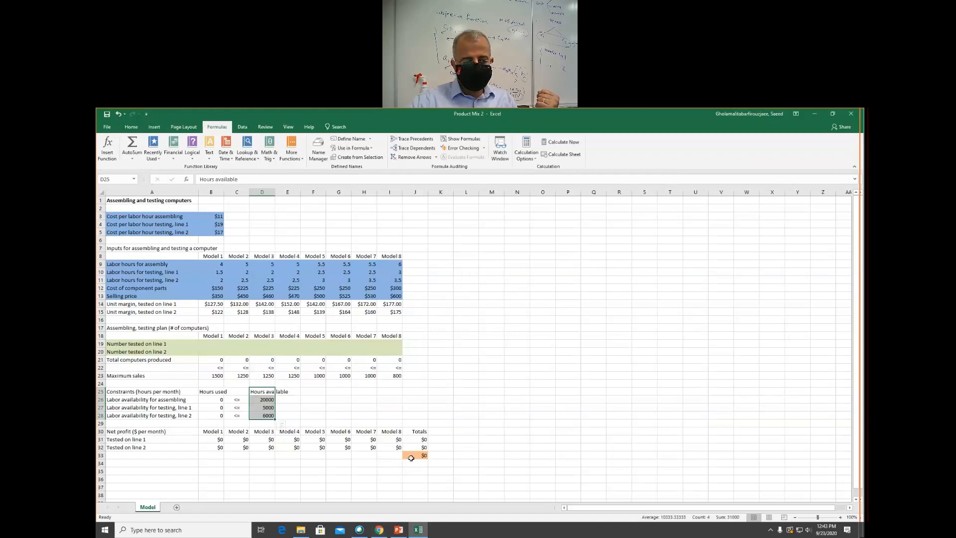
click(415, 455)
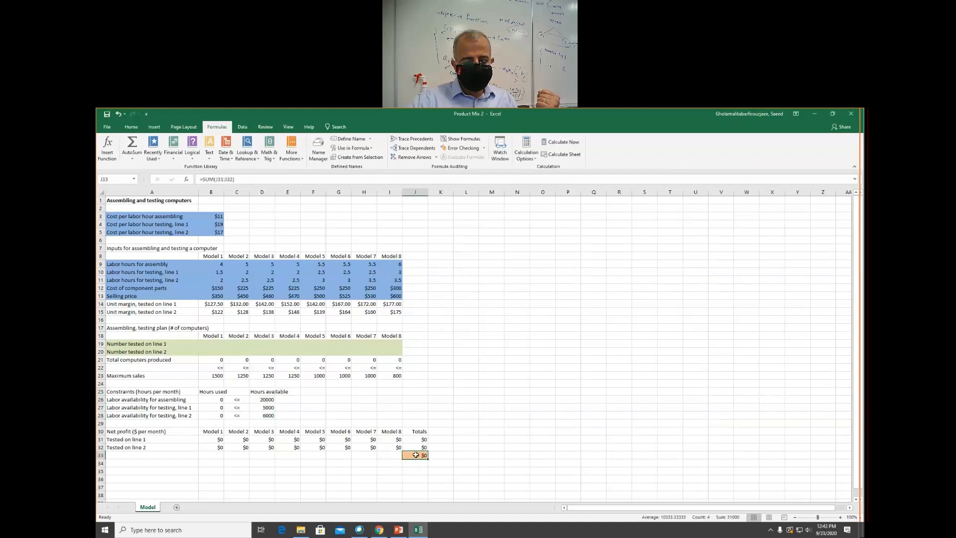
click(356, 158)
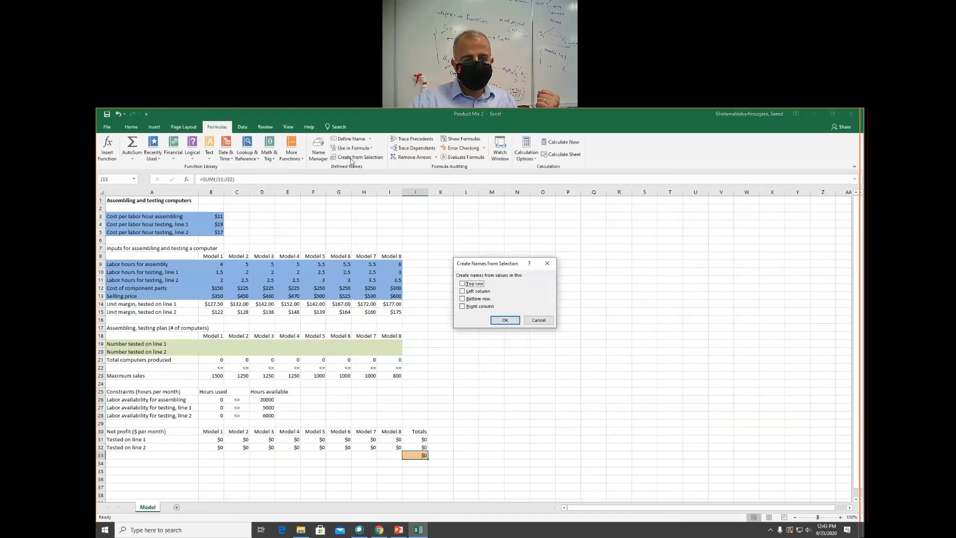
click(545, 322)
click(421, 432)
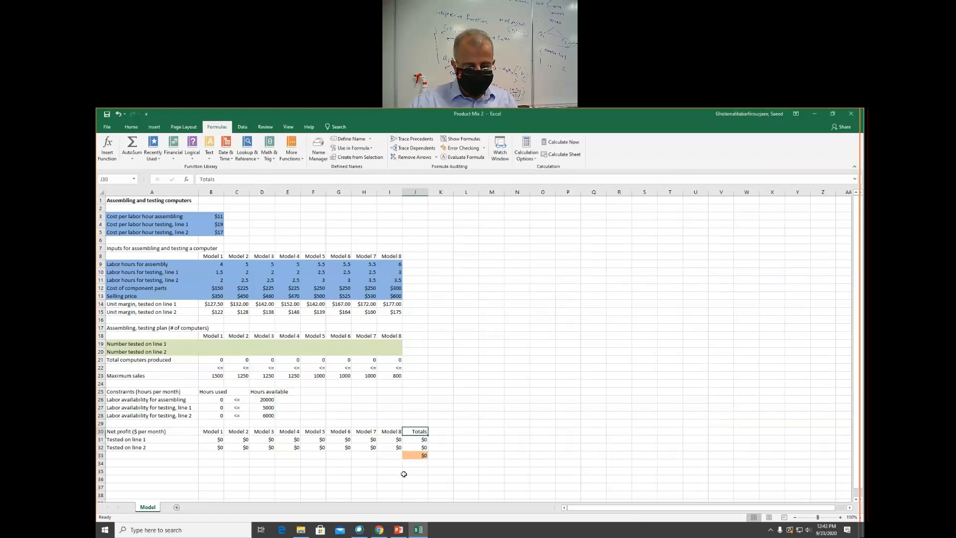
ctrl+click(417, 455)
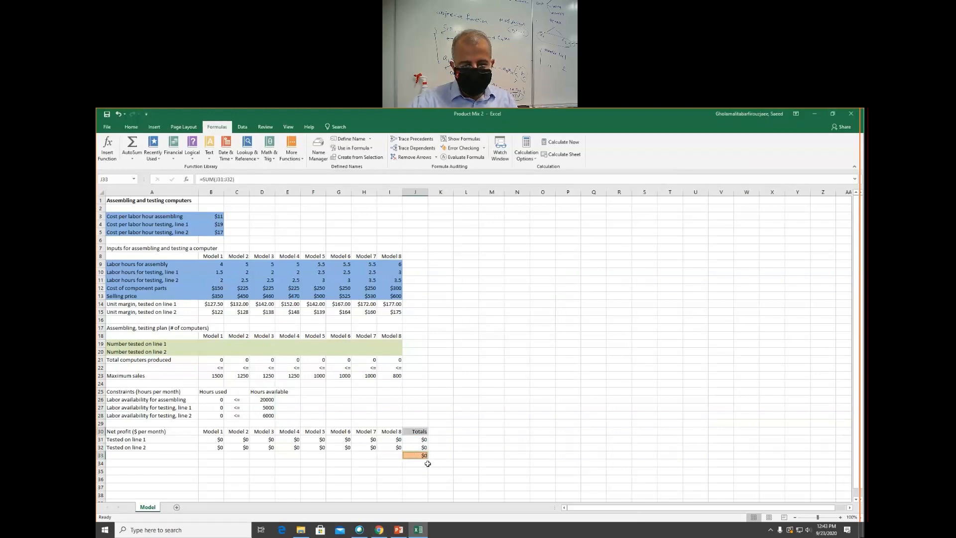
click(349, 157)
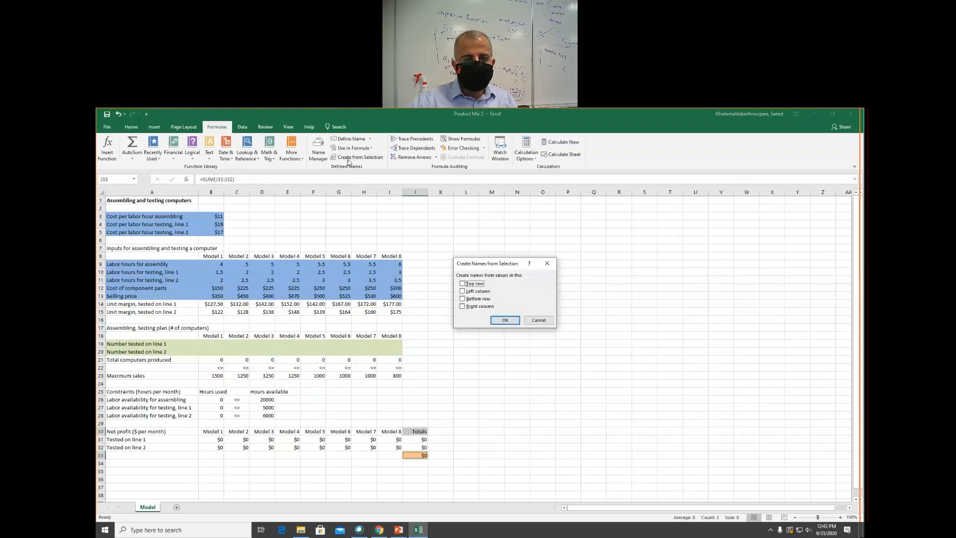
click(537, 321)
click(424, 473)
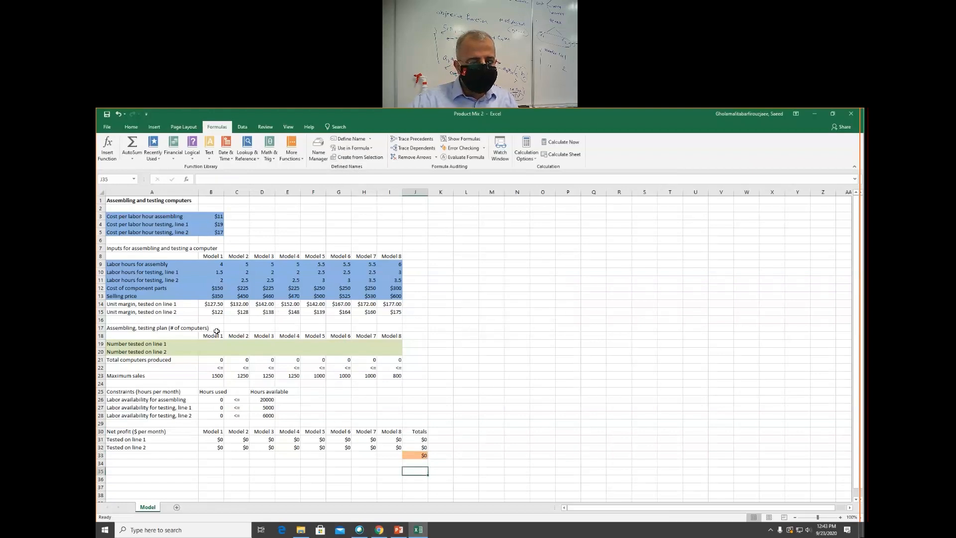
- Name the line 1 testing quantities in B19:I19 from the left-column label Number tested on line 1
click(129, 343)
drag(130, 343, 396, 345)
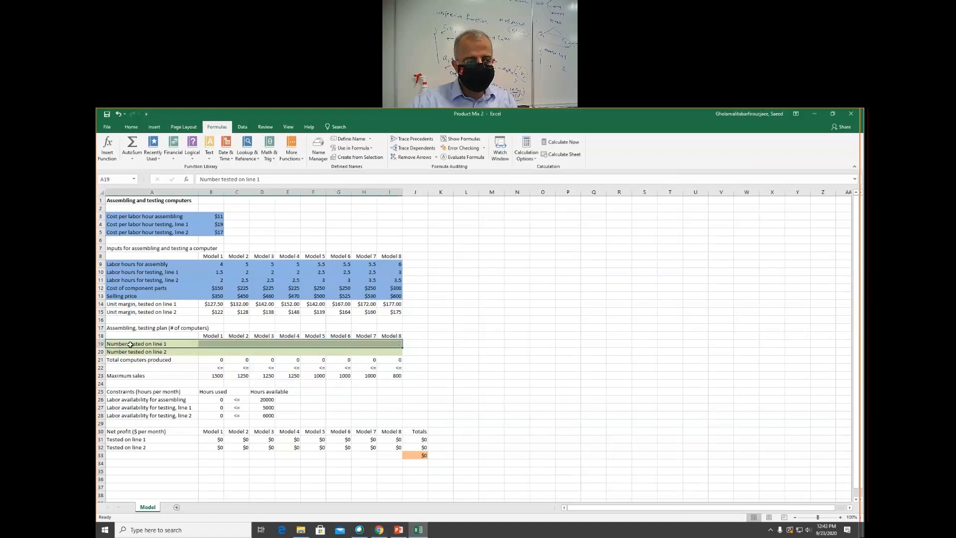
click(346, 158)
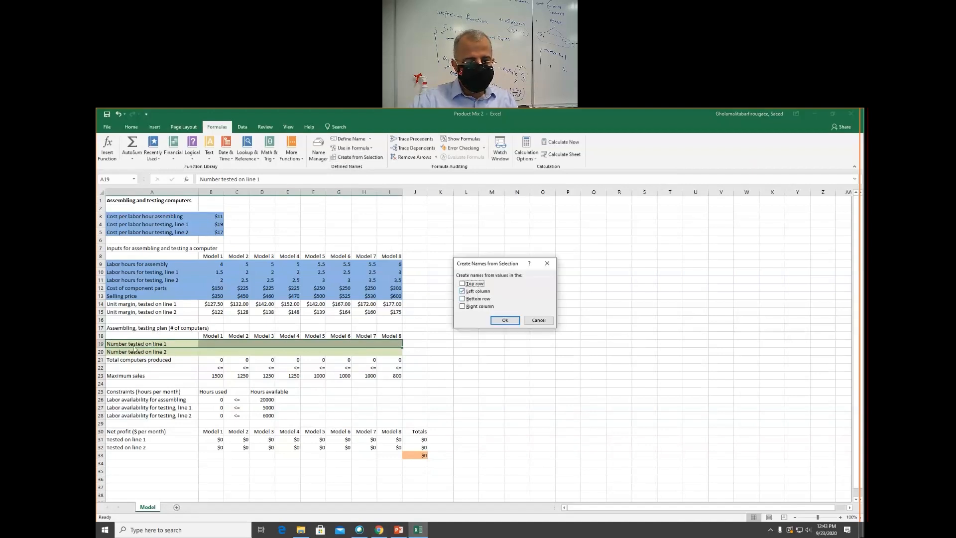
click(505, 320)
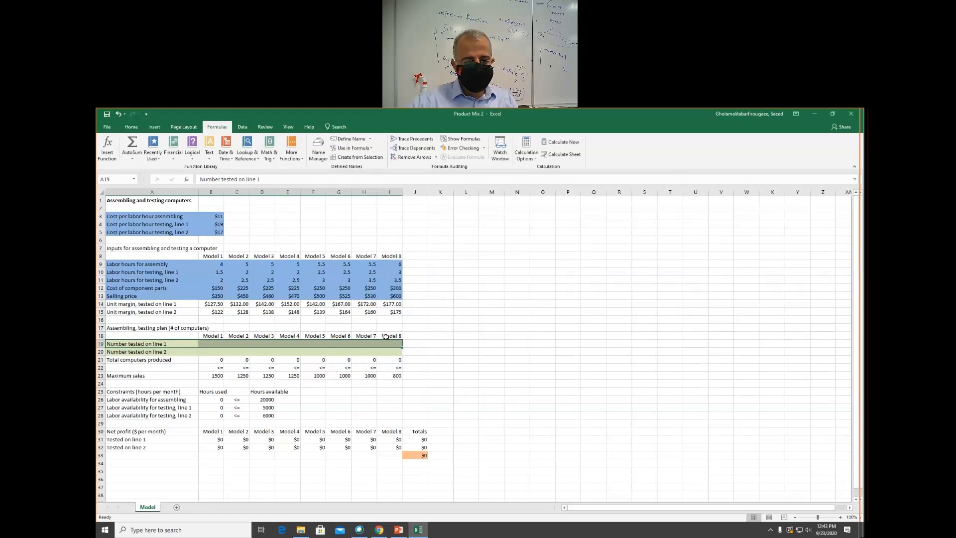
- Name the line 2 testing quantities in B20:I20 from the left-column label Number tested on line 2
drag(150, 351, 391, 352)
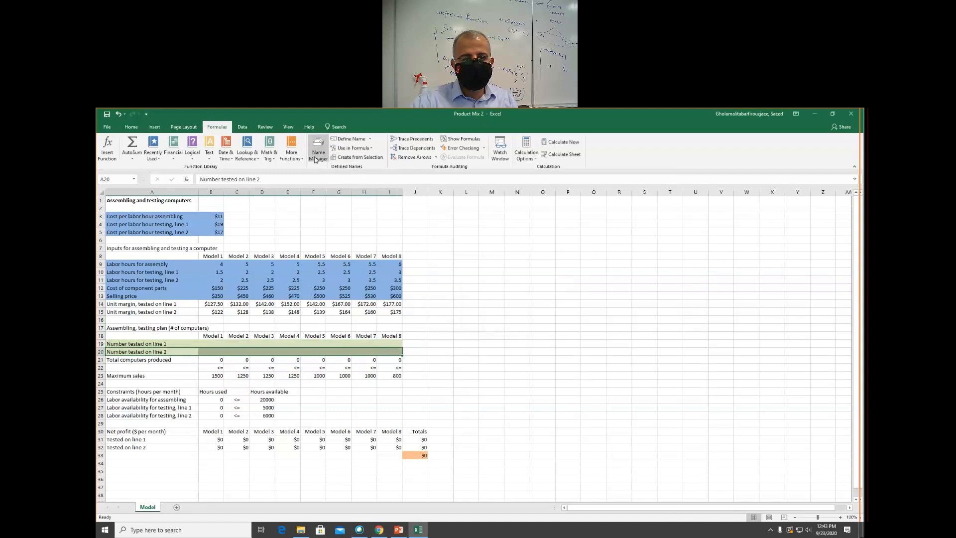
click(357, 157)
click(507, 317)
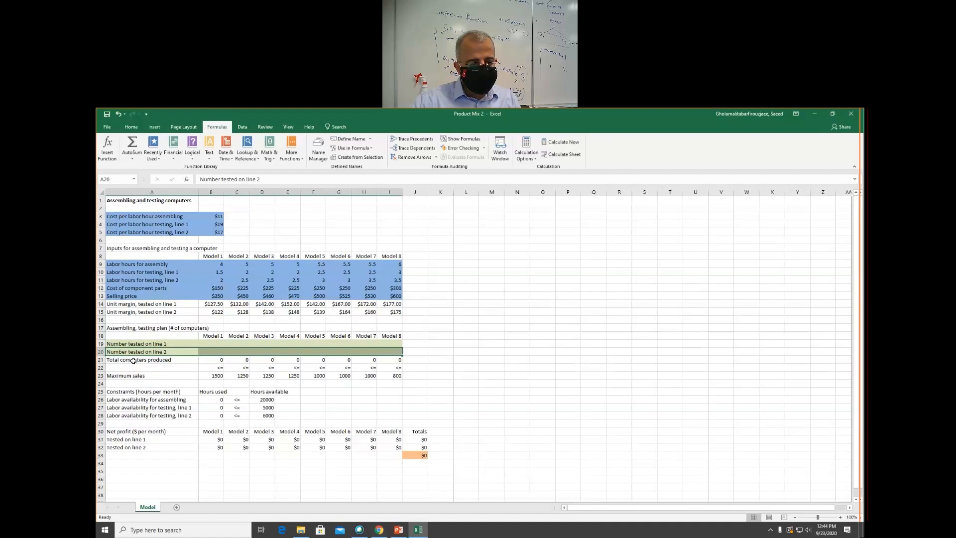
- Name the total computers produced in B21:I21 from the left-column label Total computers produced
drag(133, 360, 393, 359)
click(360, 157)
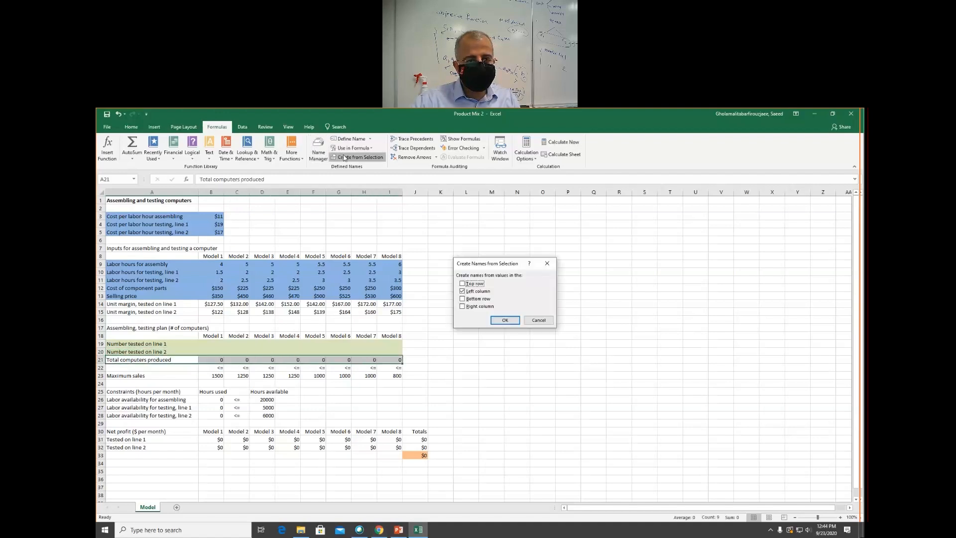
click(503, 319)
- Name the sales limits in B23:I23 from the left-column label Maximum sales
drag(141, 376, 395, 376)
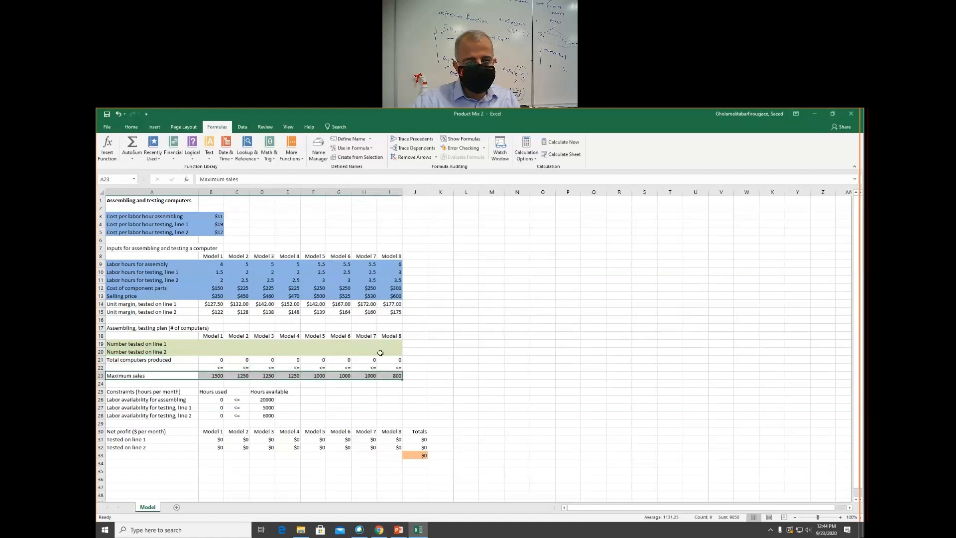
click(360, 157)
click(504, 320)
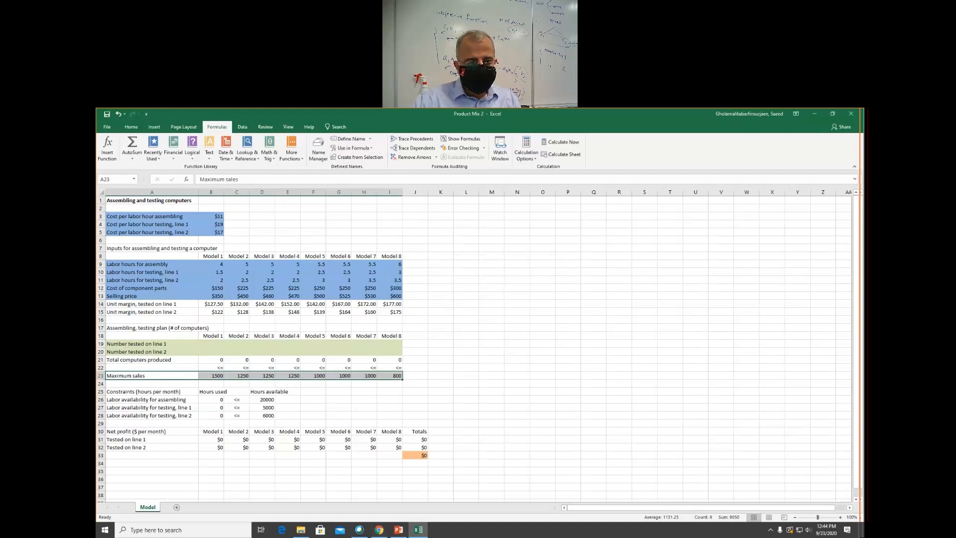
- Define a workbook name Total that refers to the overall net profit cell J33 on the Model sheet
mouse_move(418, 529)
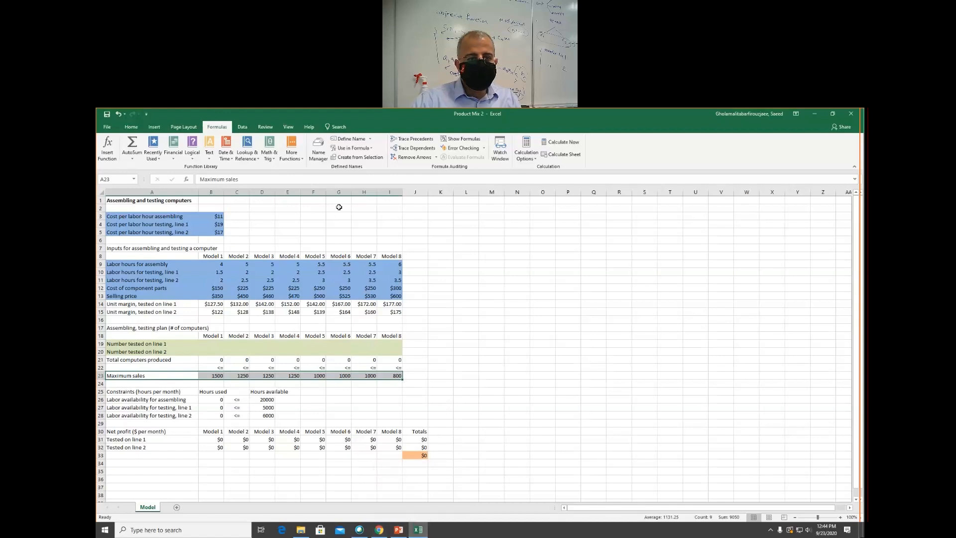
click(318, 151)
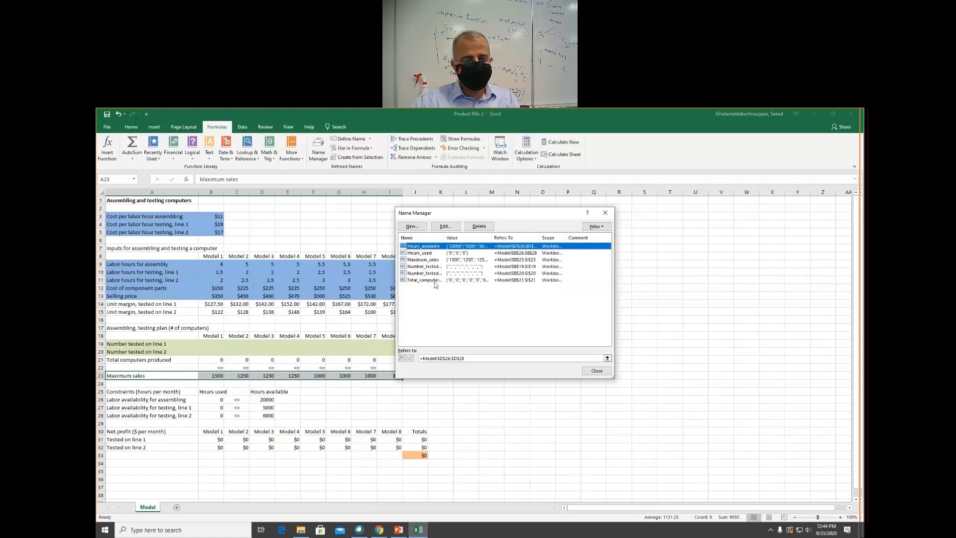
drag(483, 213, 574, 190)
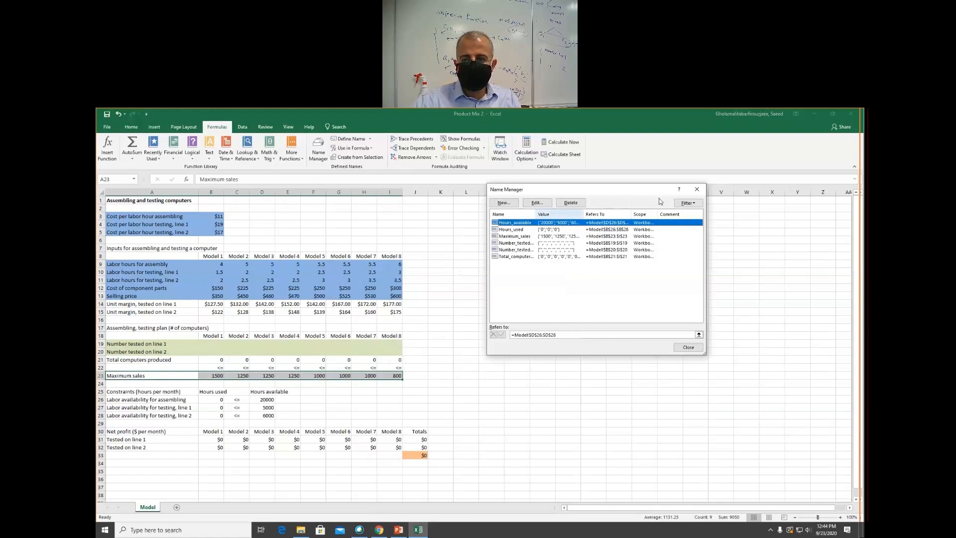
click(504, 202)
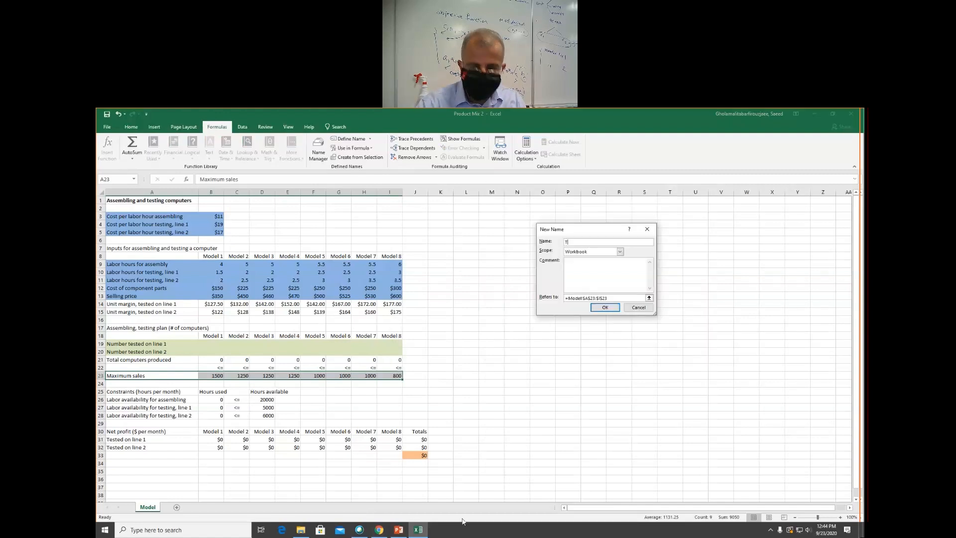
text(Total)
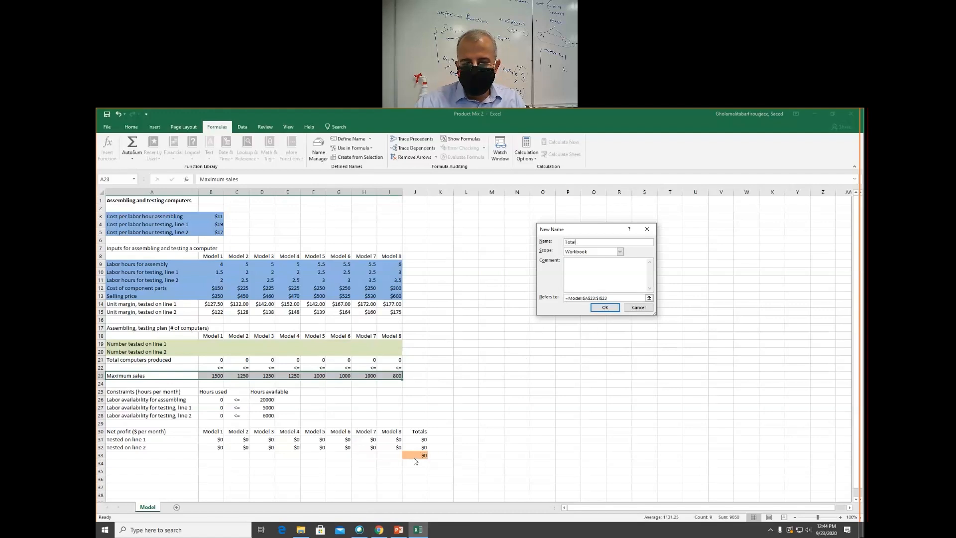
click(621, 298)
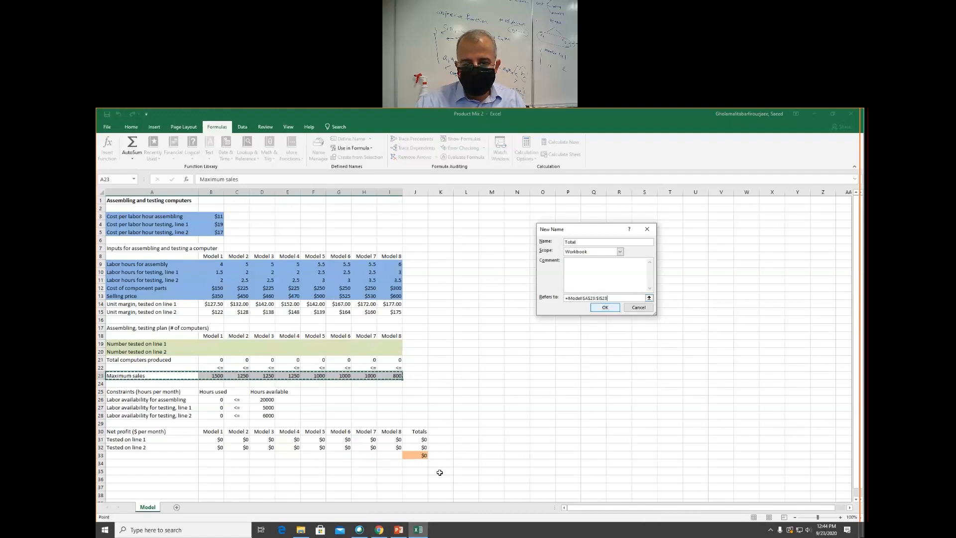
click(422, 455)
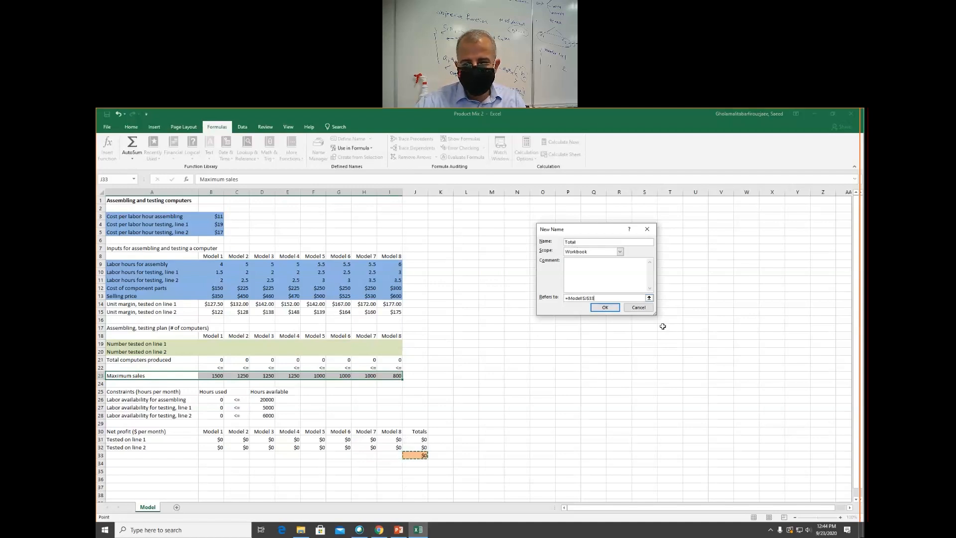
click(604, 307)
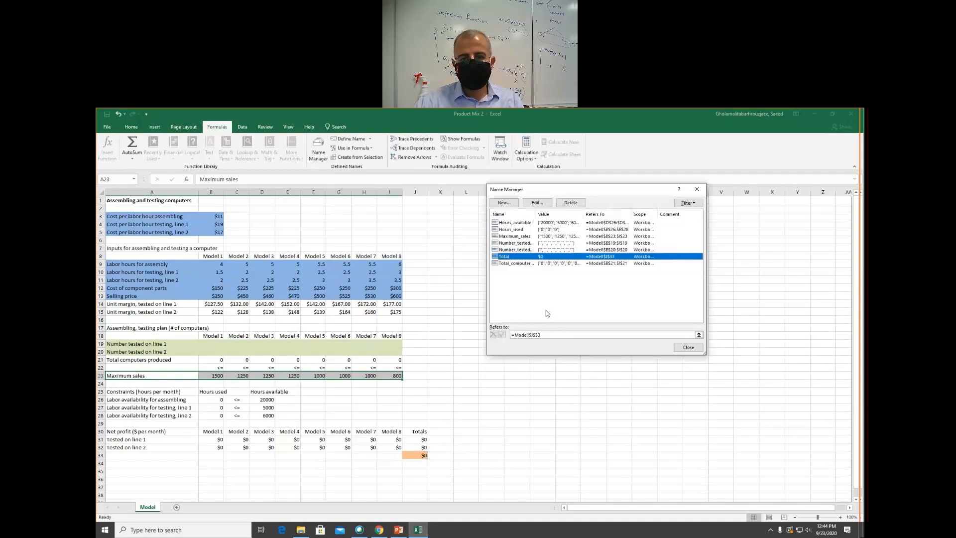
click(689, 349)
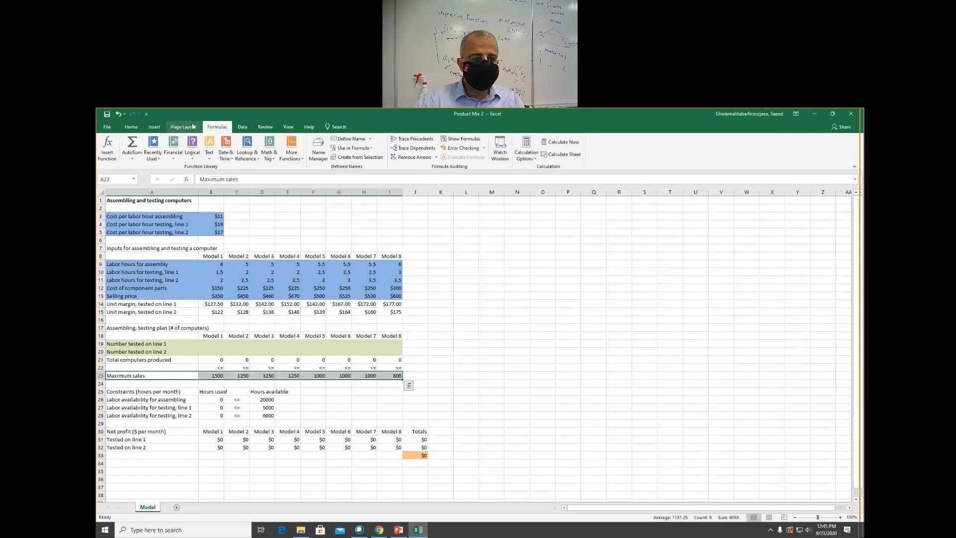
- Start Solver and set its objective to the named cell Total
click(242, 126)
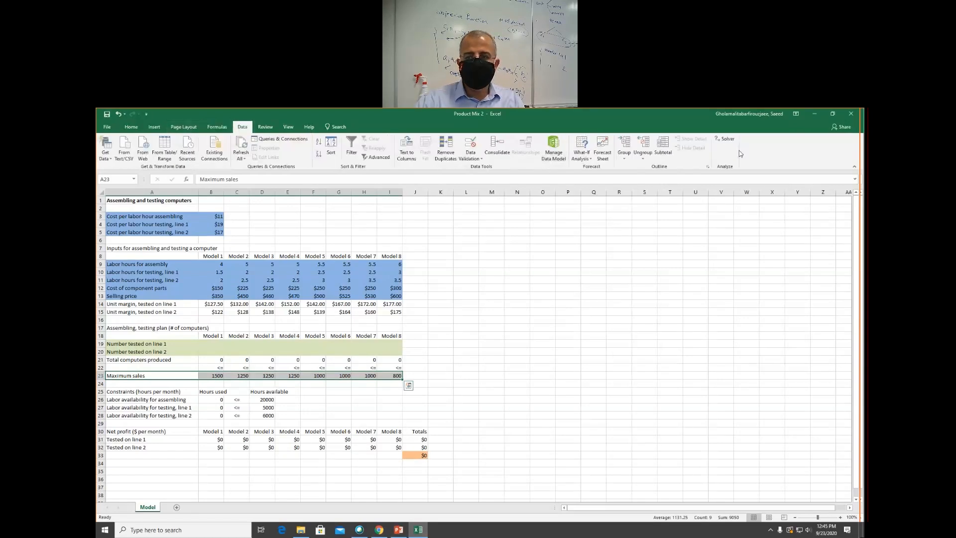
click(724, 138)
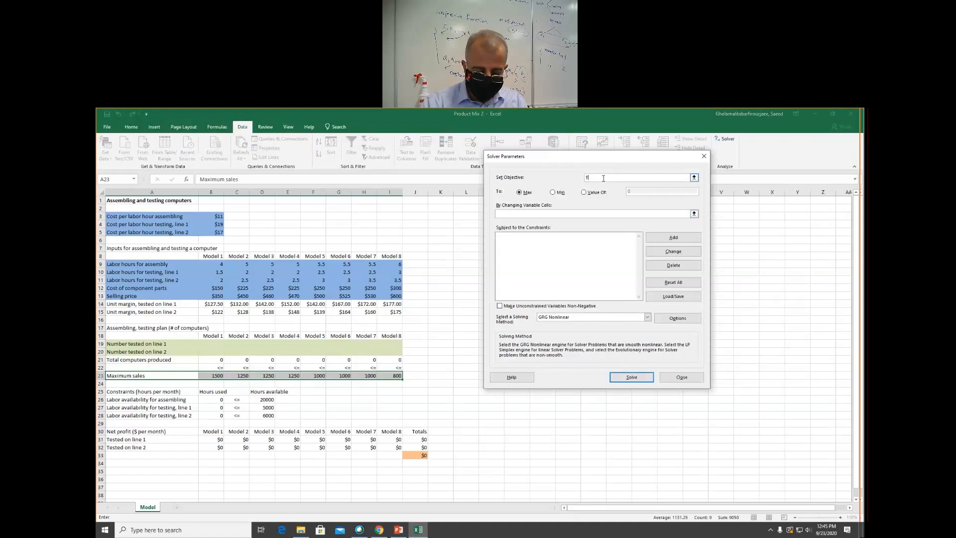
text(Total)
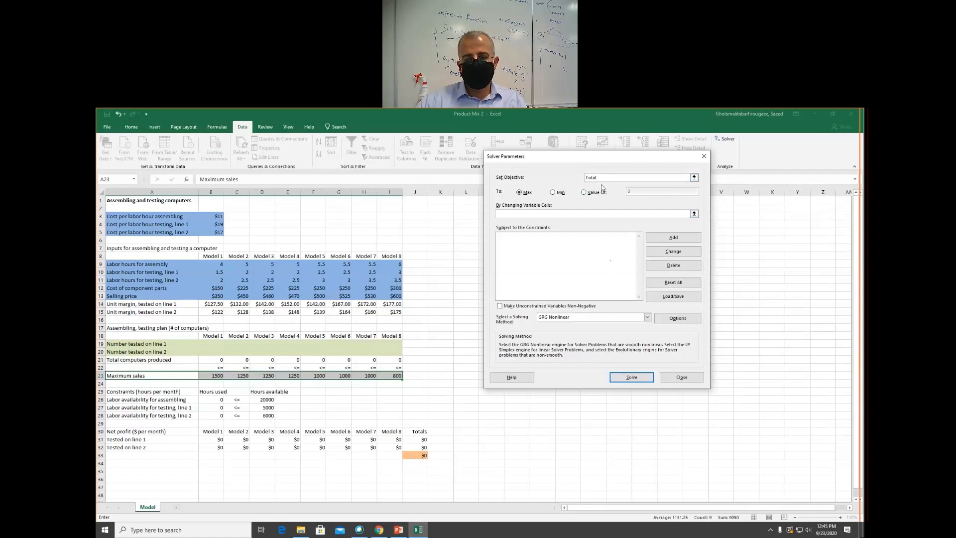
click(508, 218)
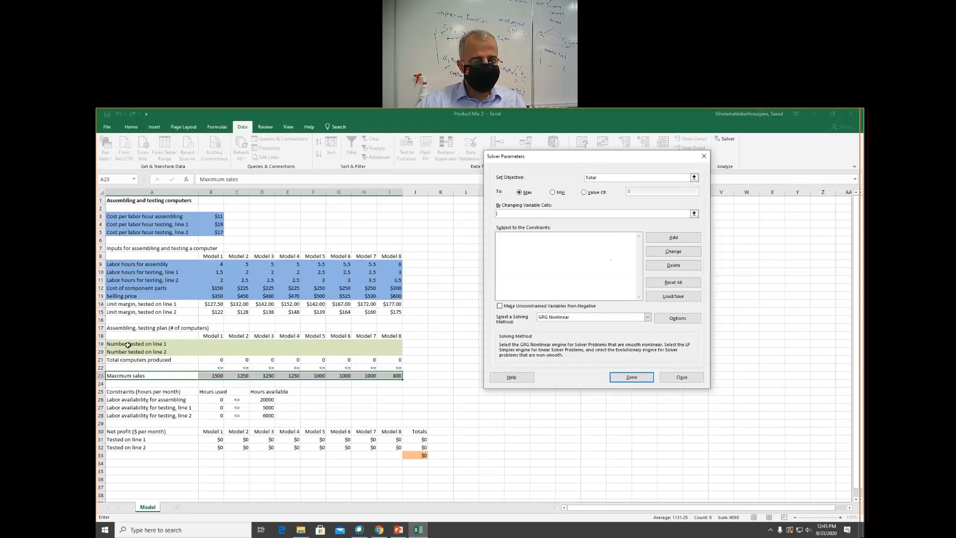
text(N)
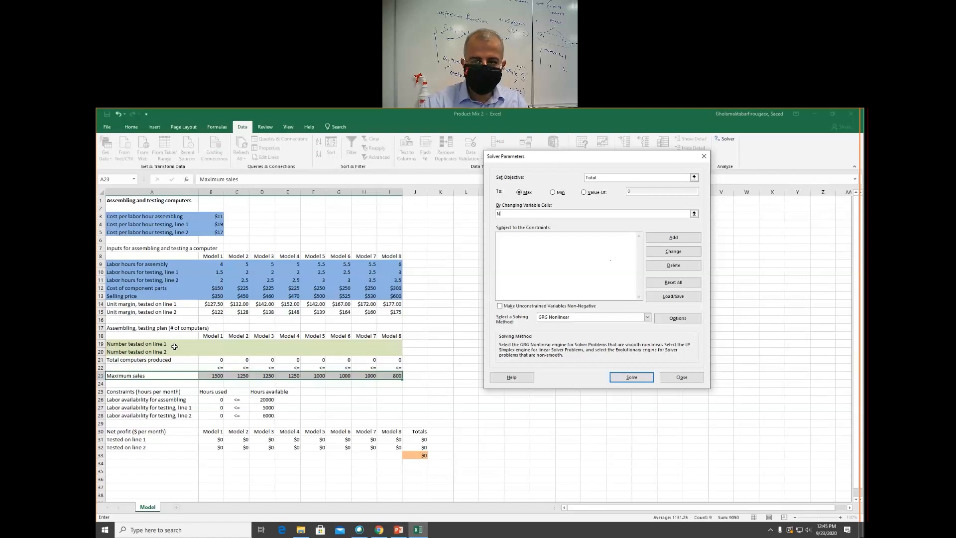
text(Um)
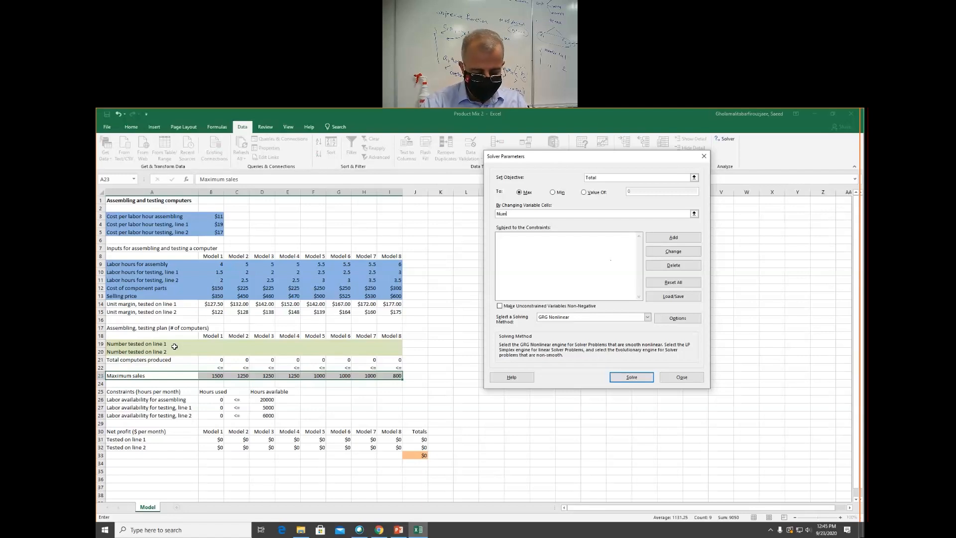
text(ber)
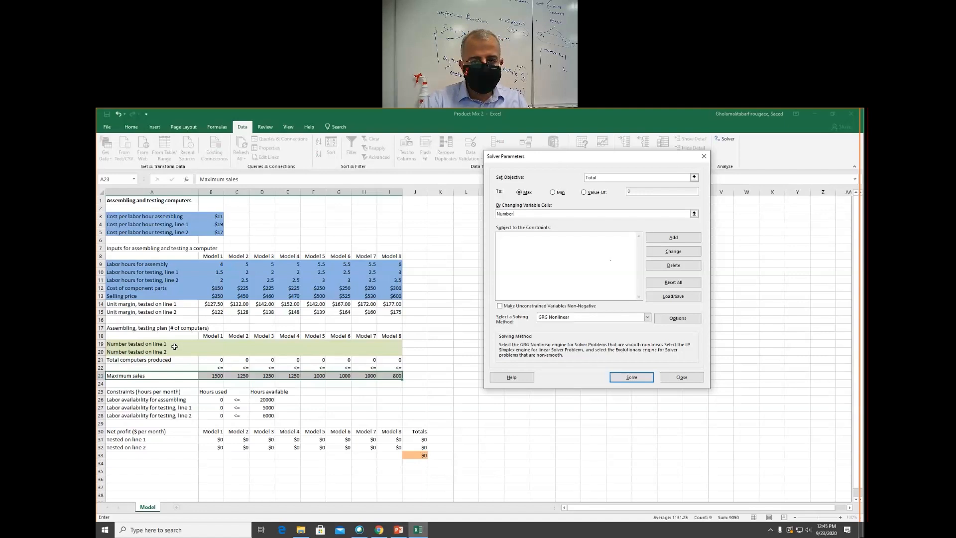
text(_tested_)
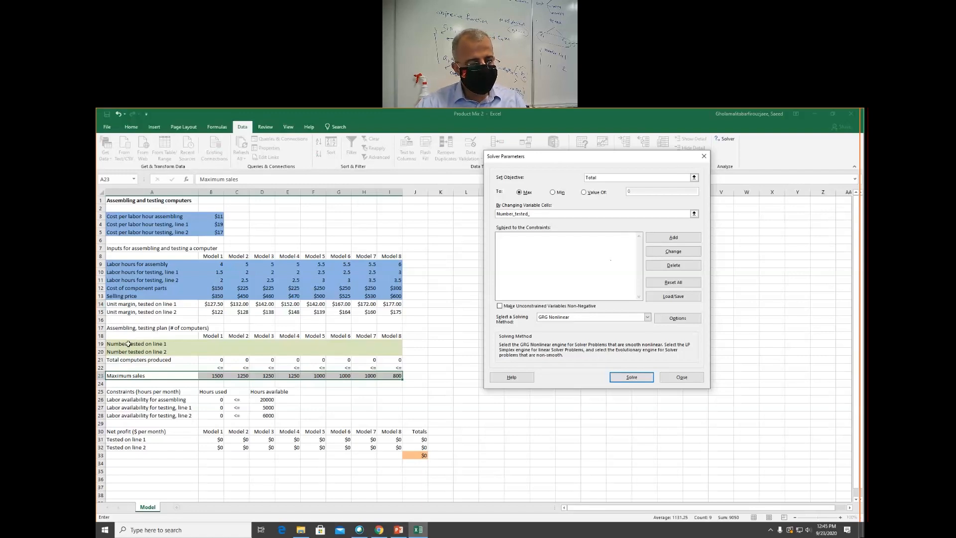
scroll(318, 281, down, 1)
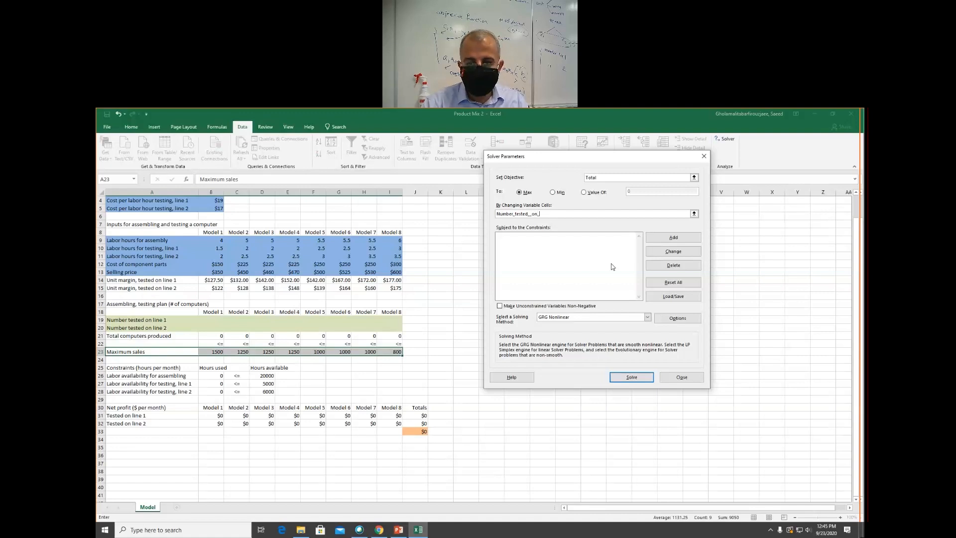
text(line)
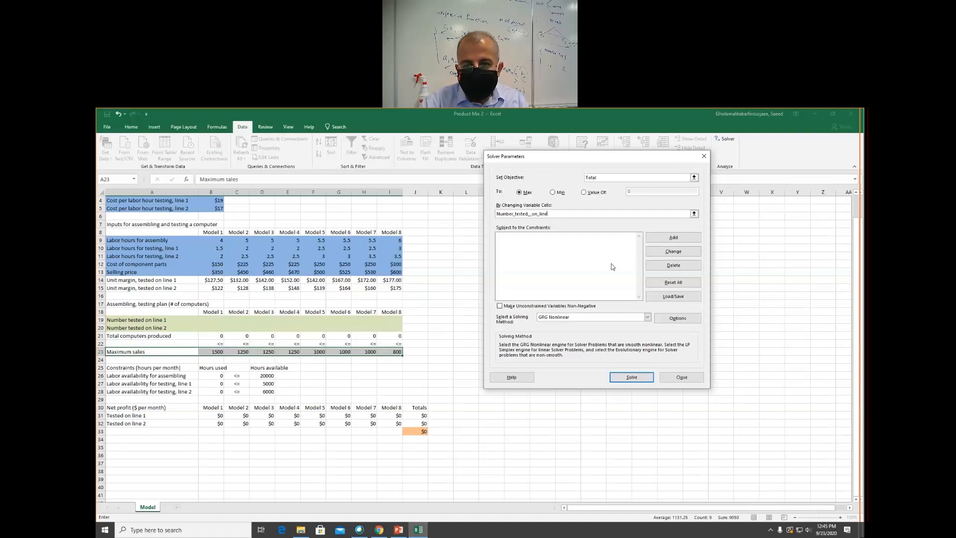
key(Left)
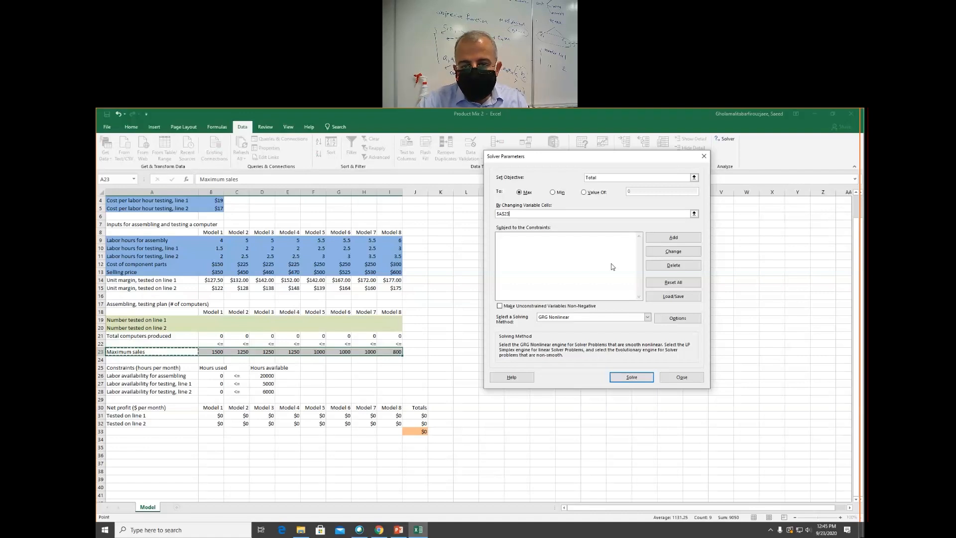
key(Escape)
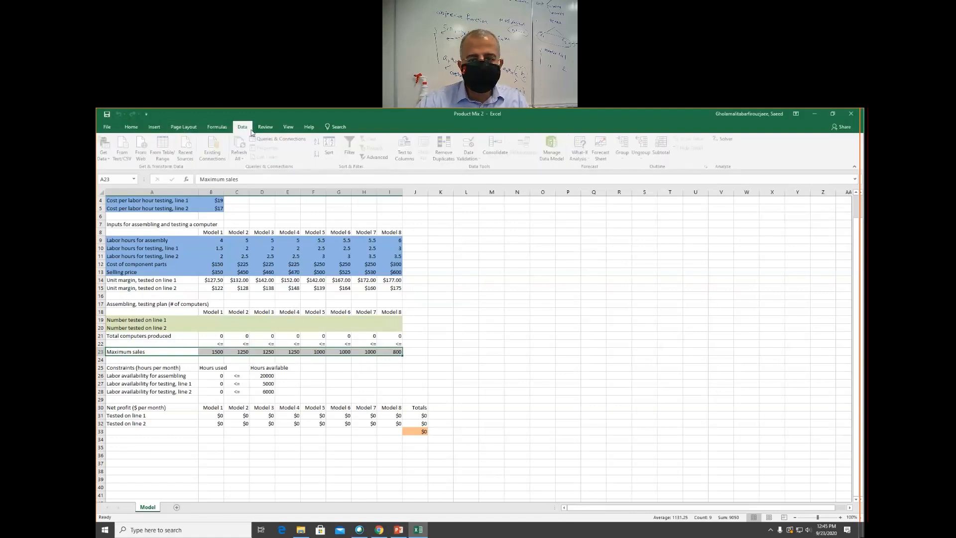
- Set Solver's changing variable cells to Number_tested_on_line_1,Number_tested_on_line_2
click(727, 140)
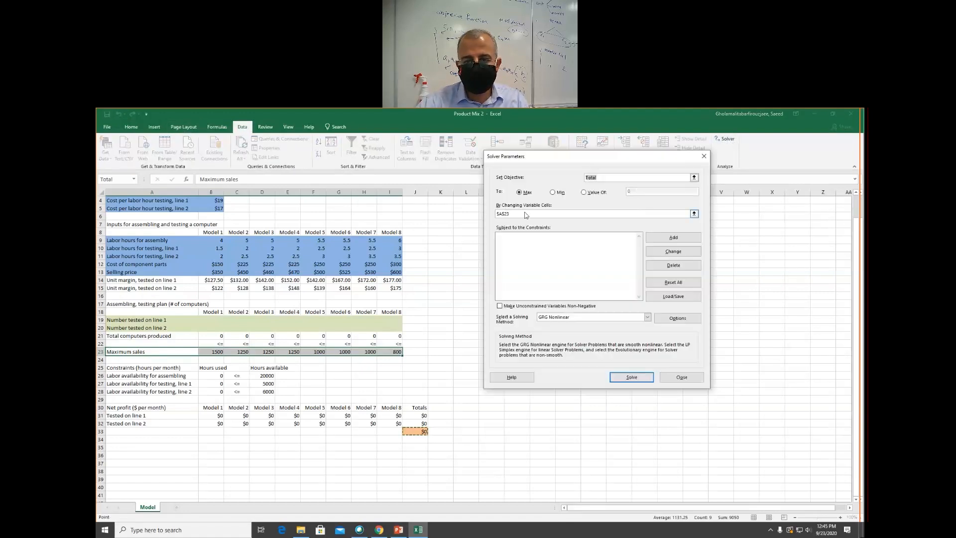
click(525, 213)
key(BackSpace)
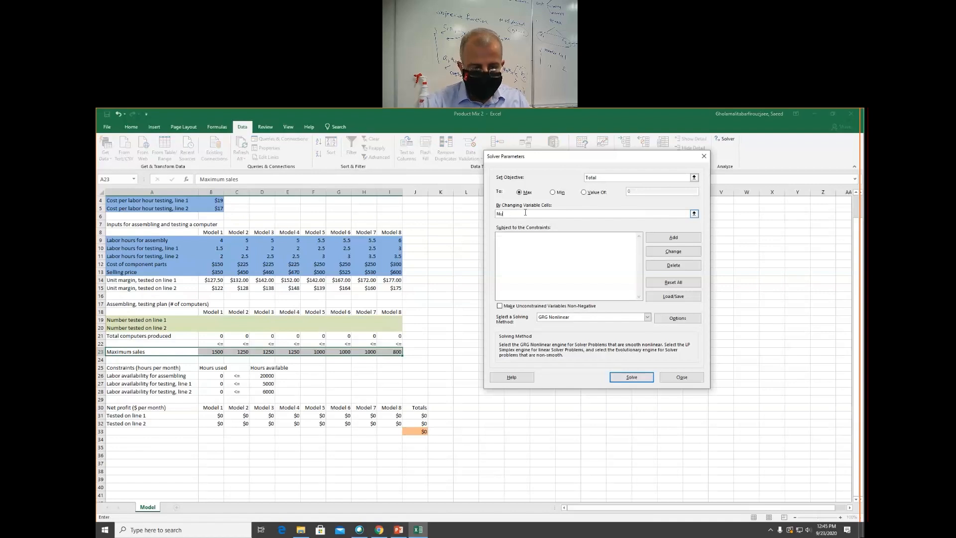
text(Number_tested_on_line_1,Nu)
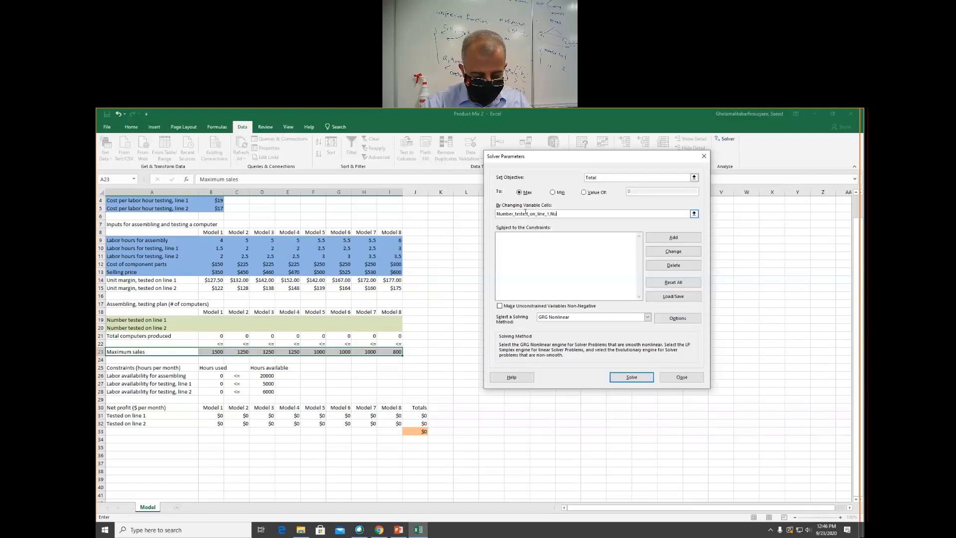
text(ber)
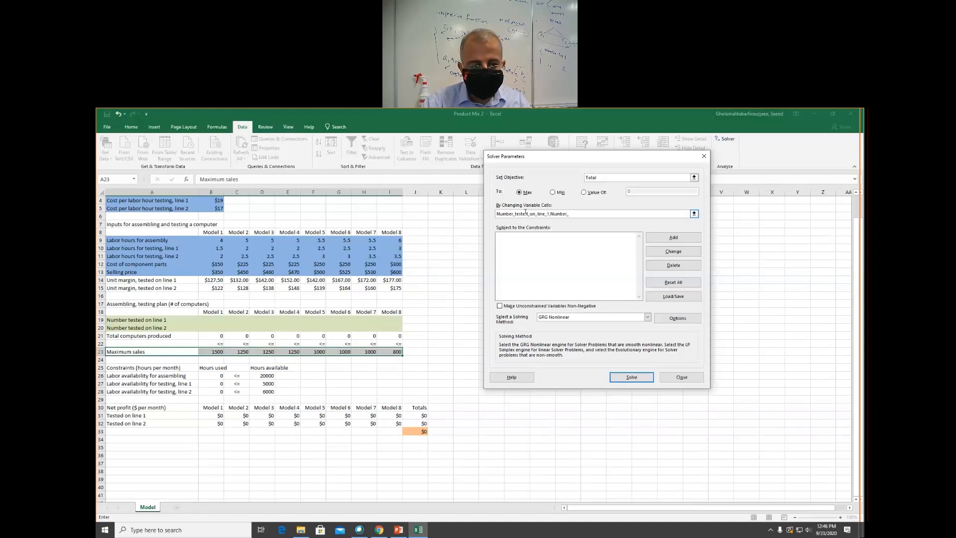
text(_test)
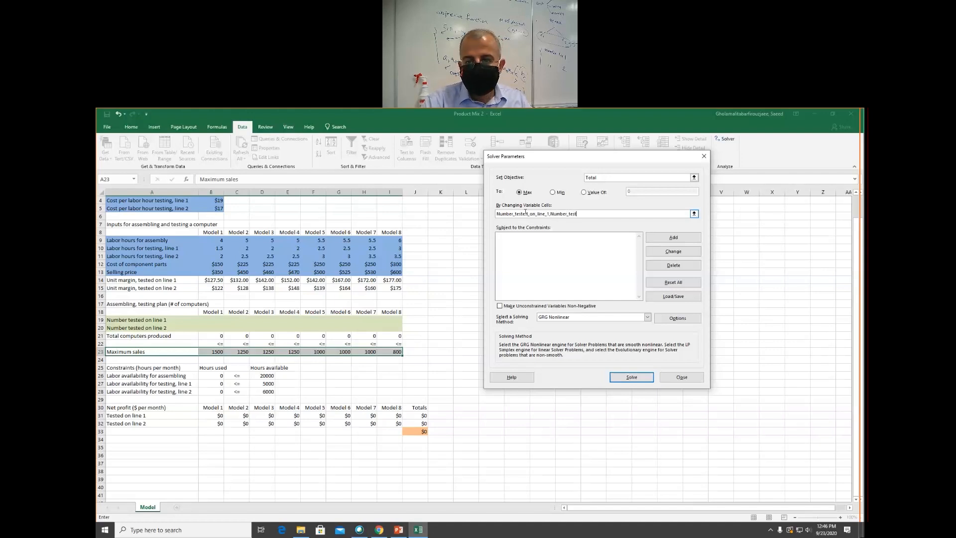
text(ed_on_line_2)
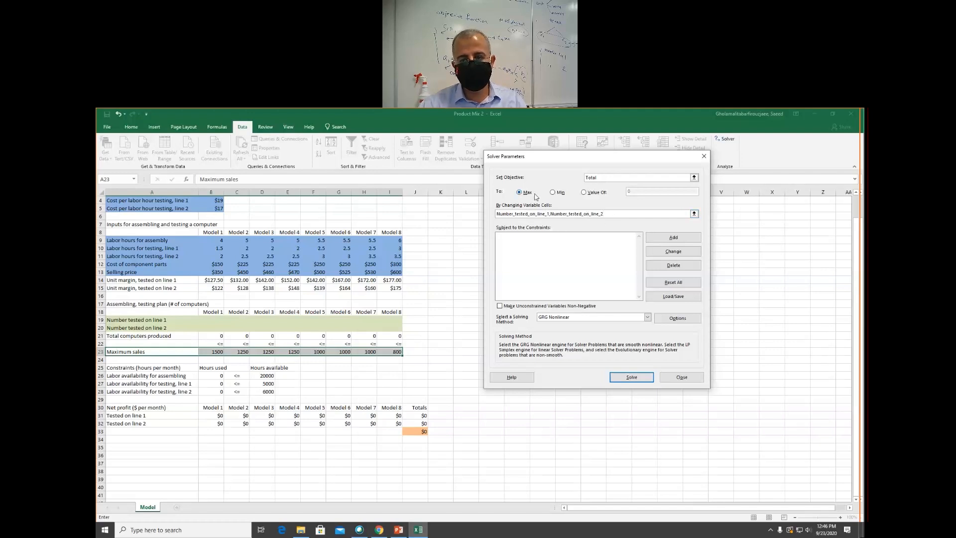
- Add a Solver constraint requiring Hours_used <= Hours_available
click(693, 239)
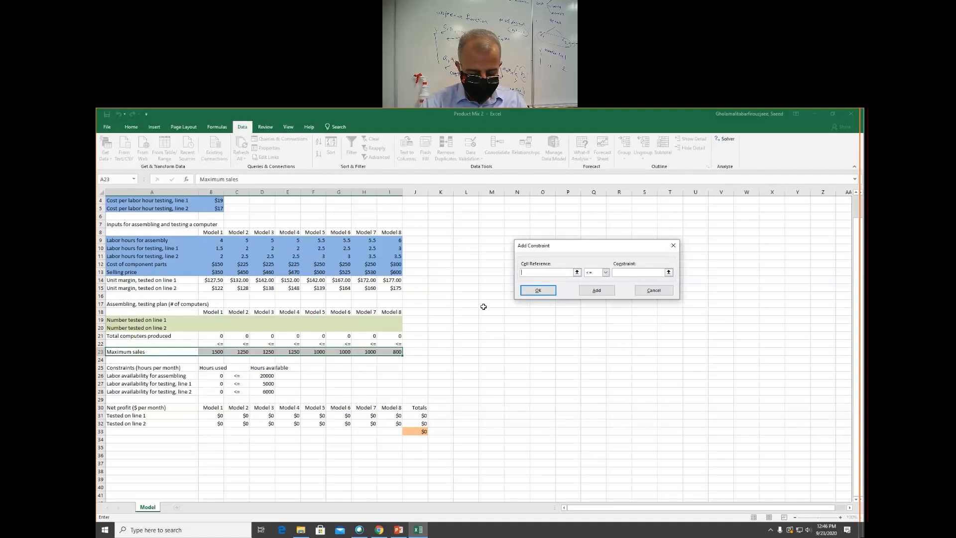
text(Hours_)
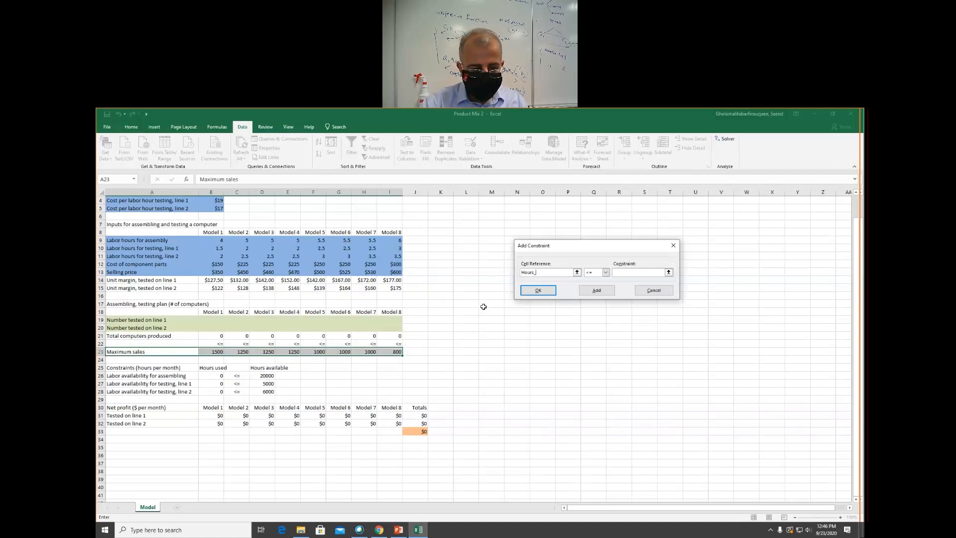
text(used)
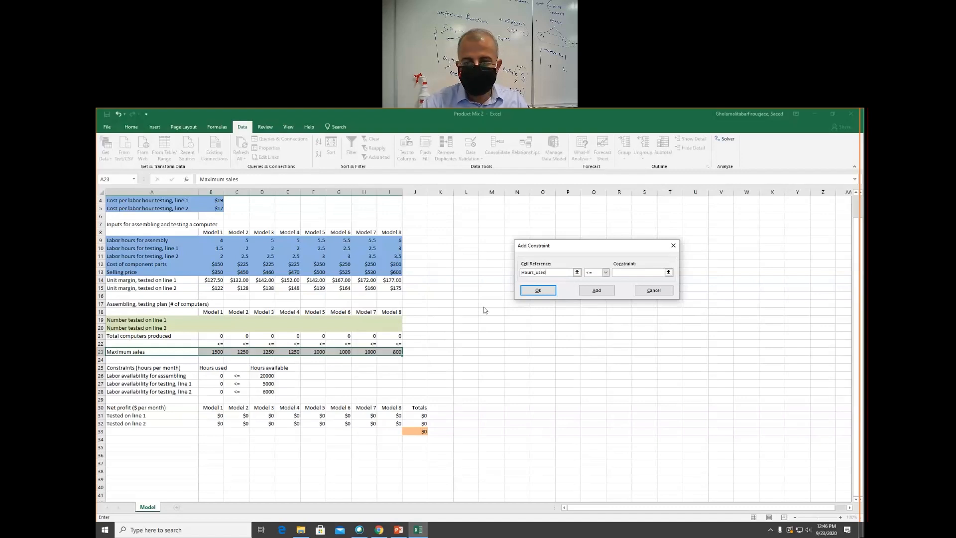
text(H)
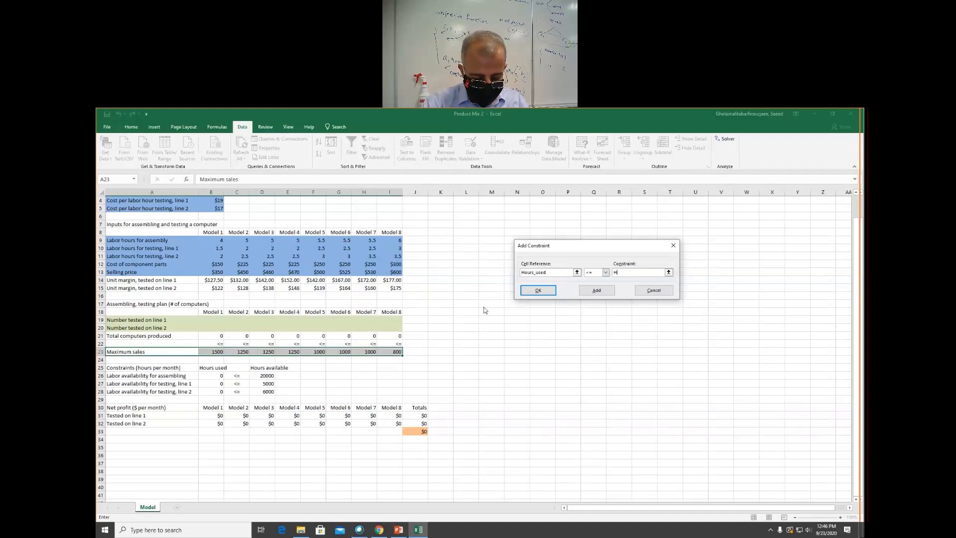
text(ours)
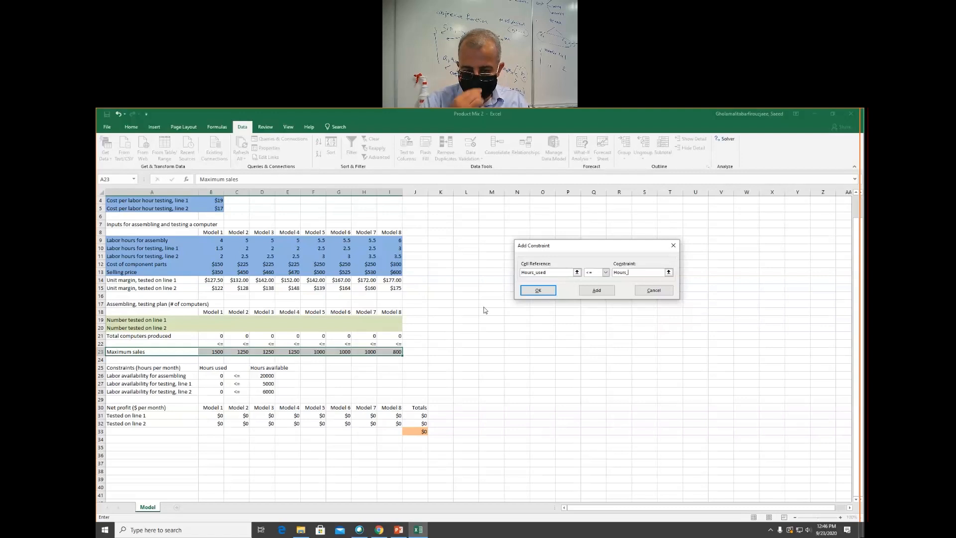
text(_av)
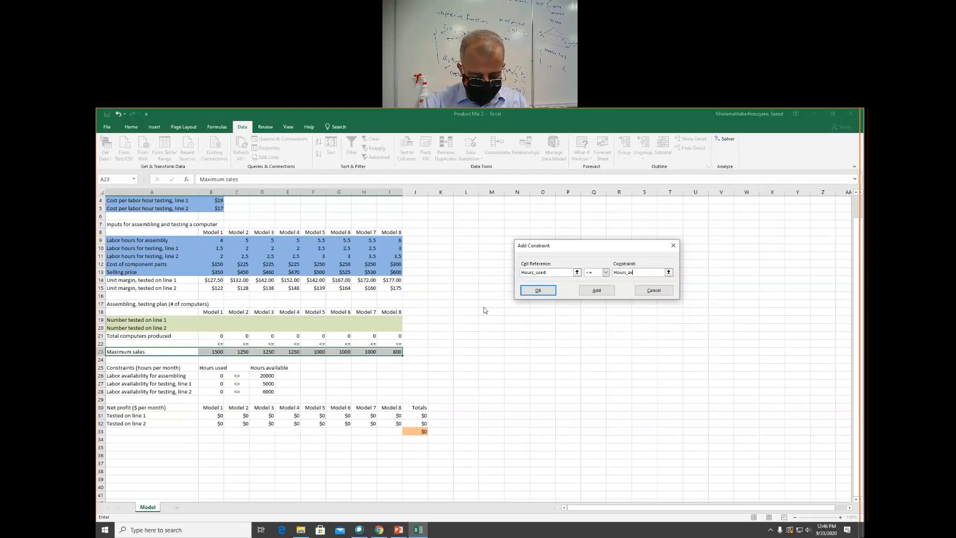
text(ailable)
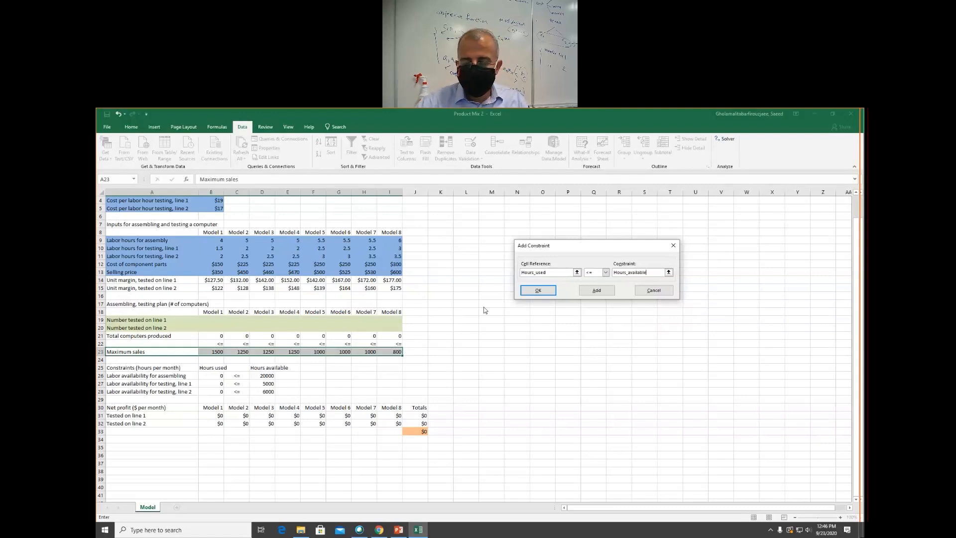
click(596, 292)
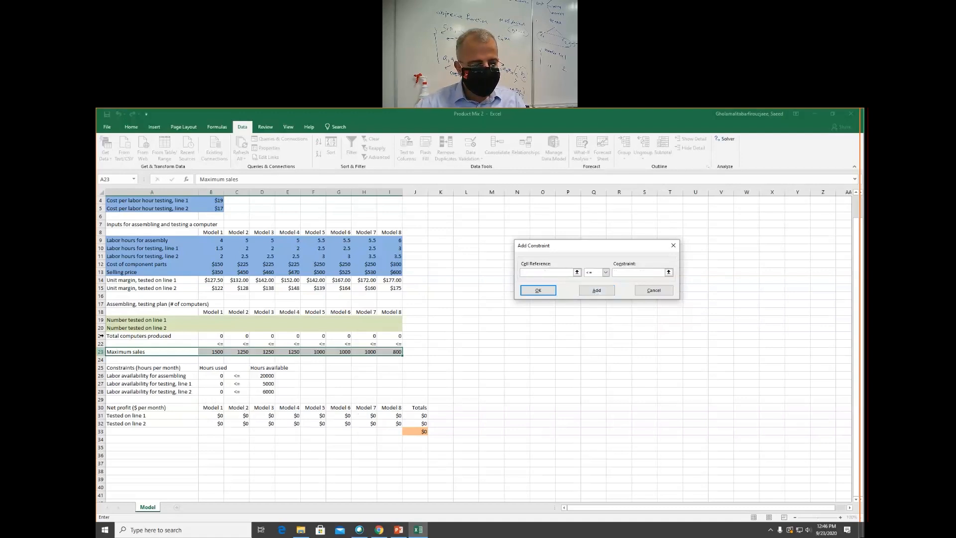
- Add a Solver constraint requiring Total_computers_produced <= Maximum_sales and return to the Solver parameters
click(155, 336)
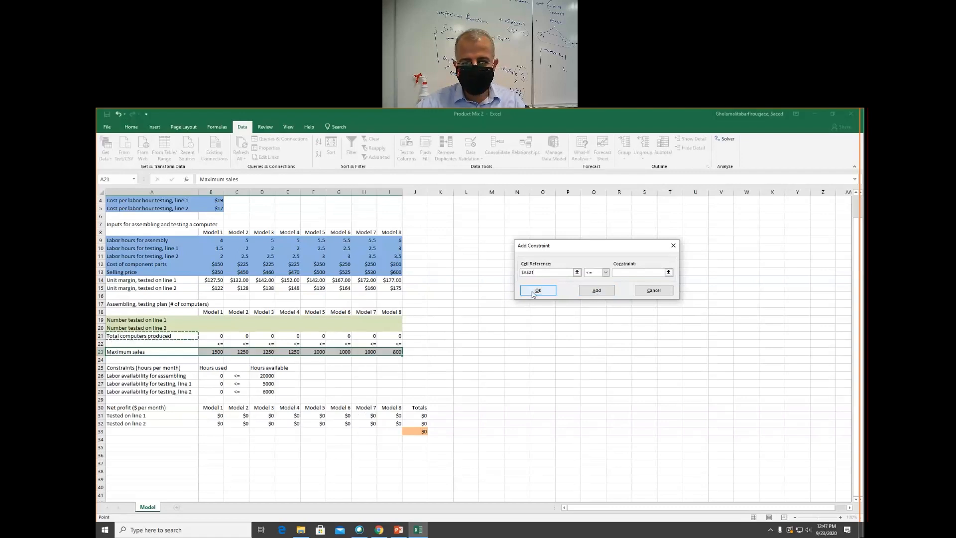
click(547, 273)
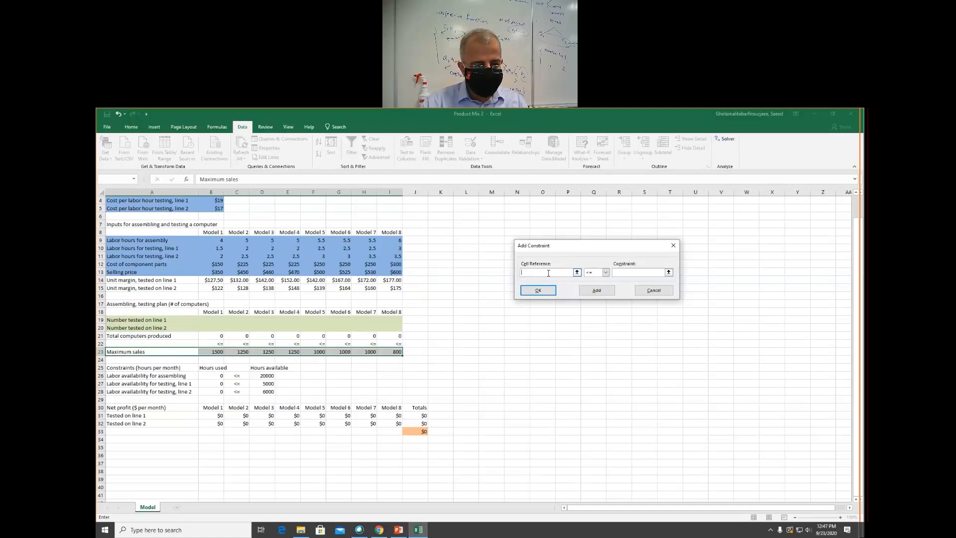
text(Total)
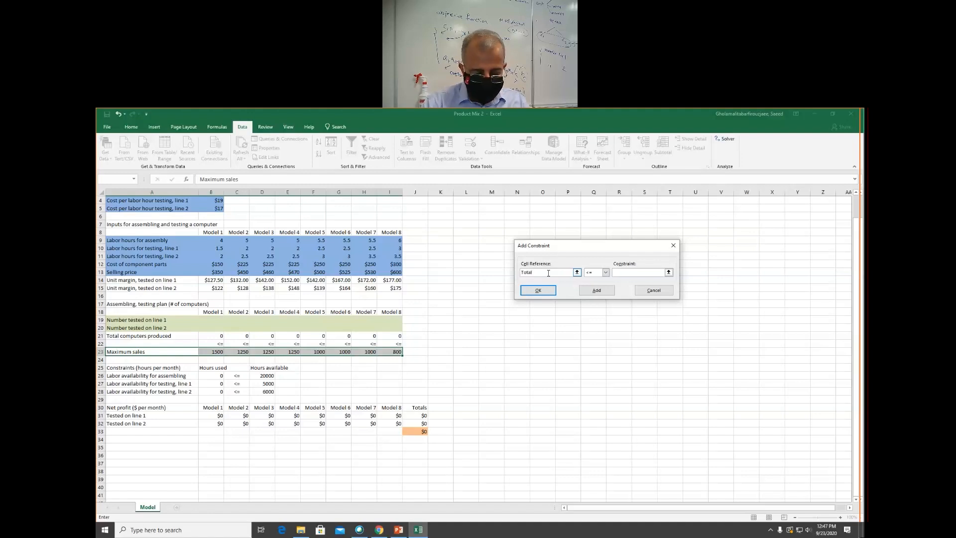
text(_compu)
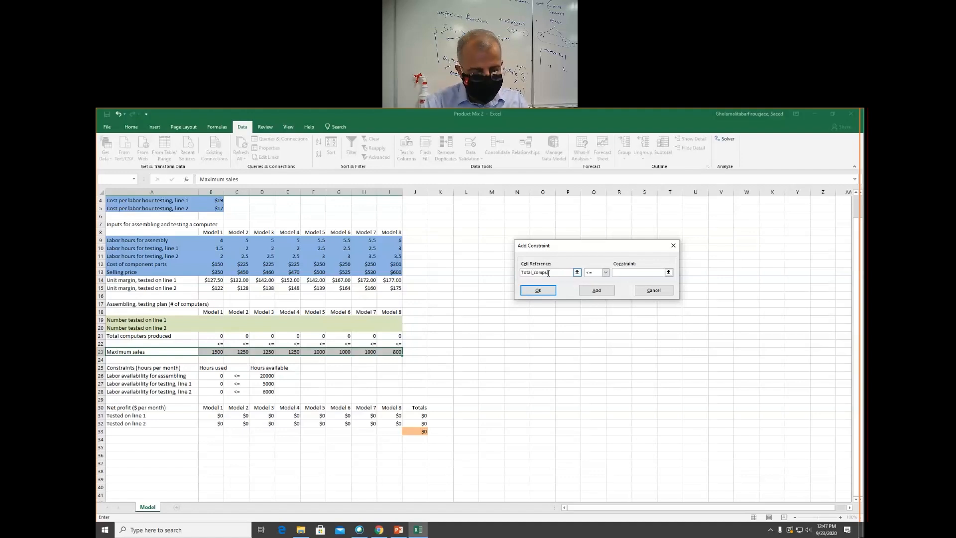
text(ters_)
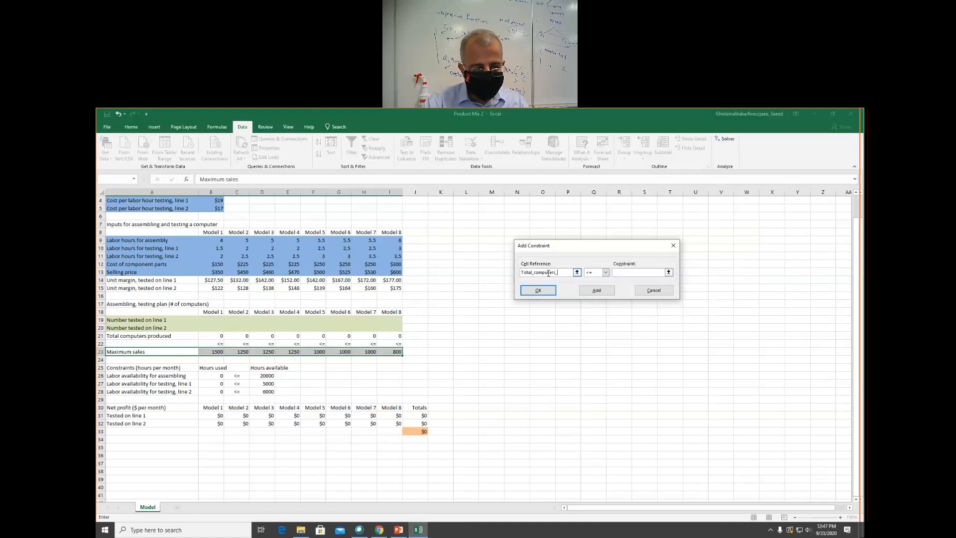
text(duced)
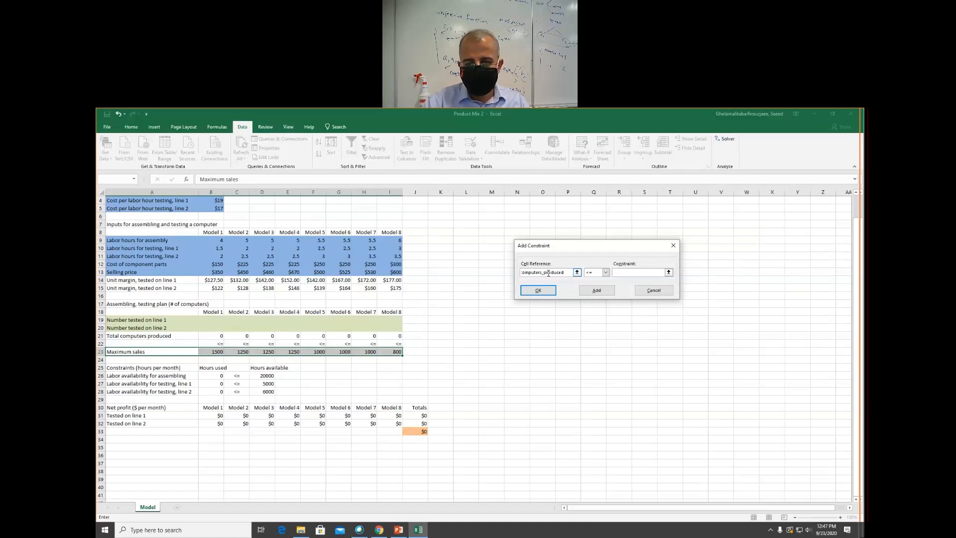
key(Tab)
key(Tab)
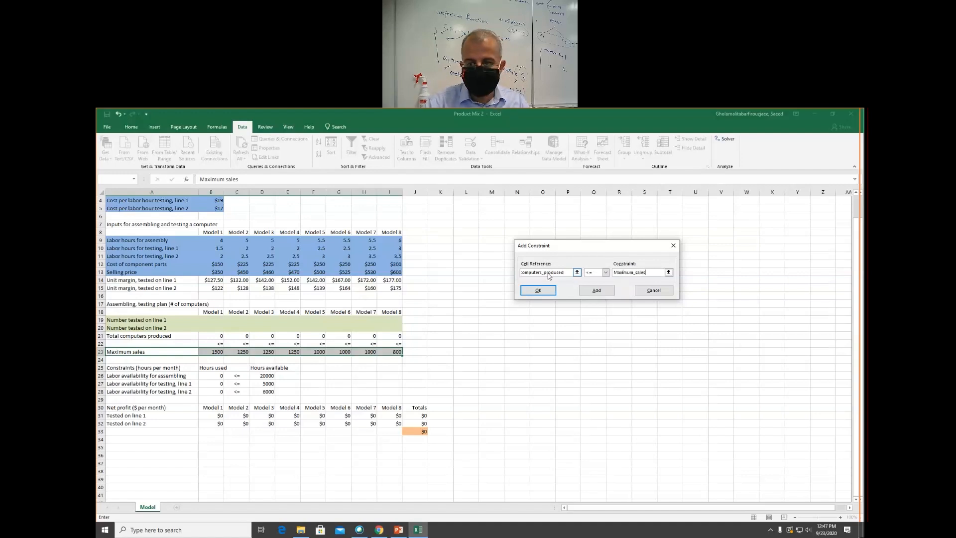
click(597, 292)
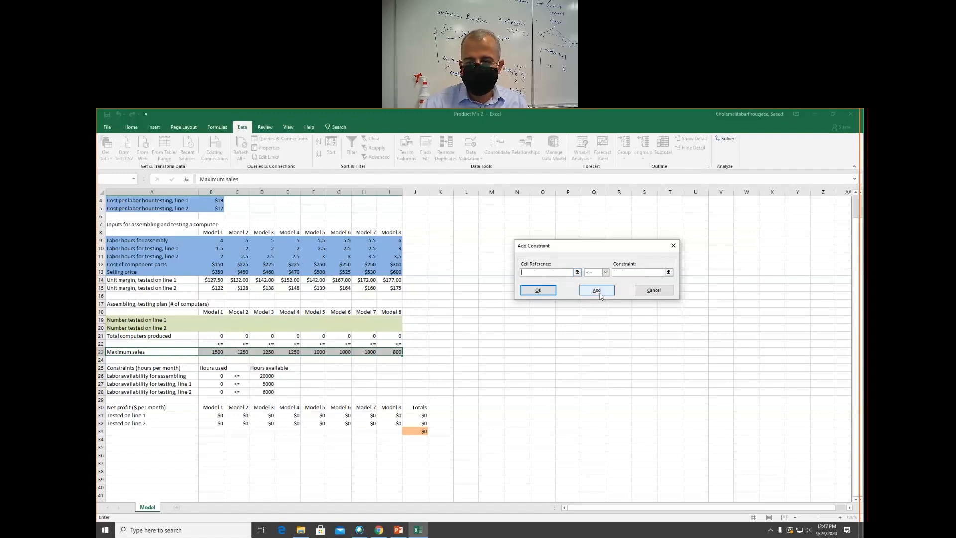
scroll(663, 293, up, 1)
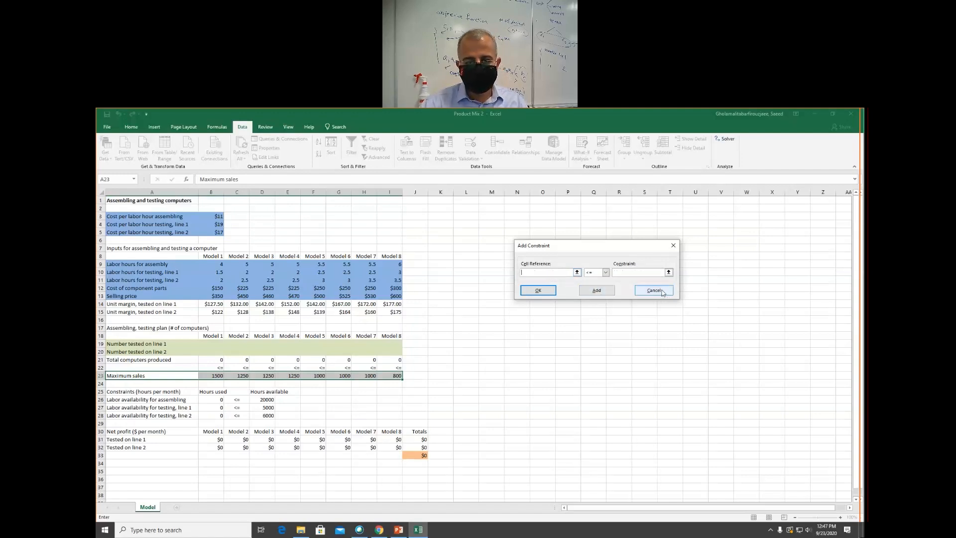
click(654, 290)
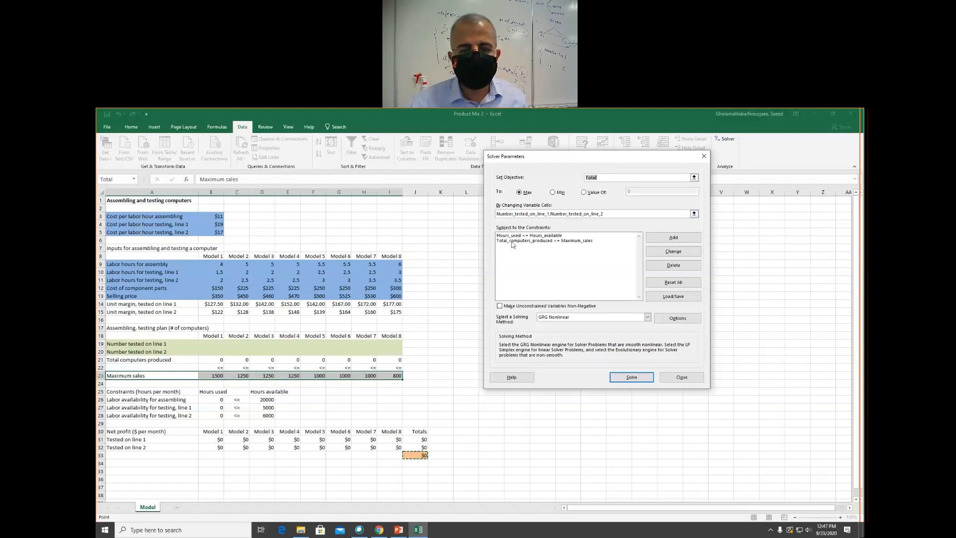
- Make Solver's unconstrained variables non-negative and choose Simplex LP as the solving method
click(499, 306)
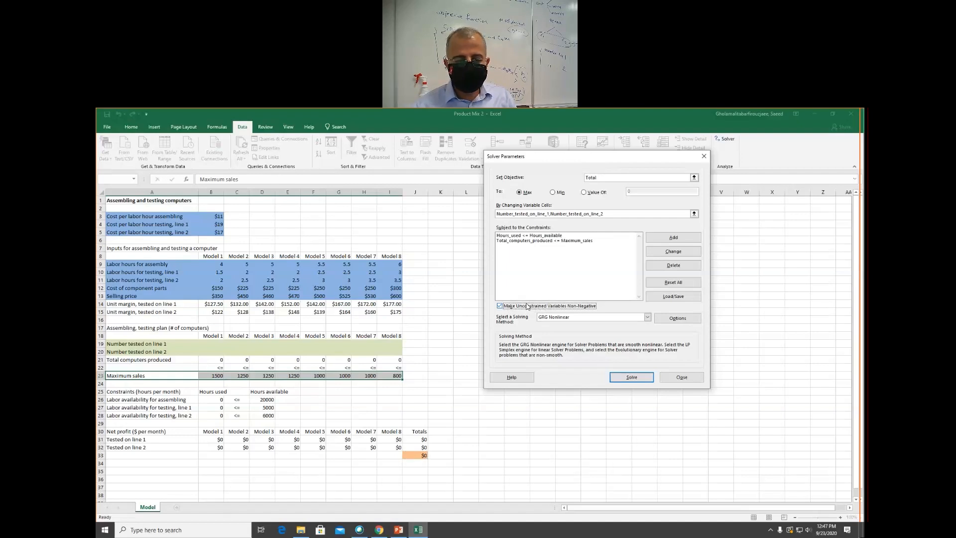
click(551, 318)
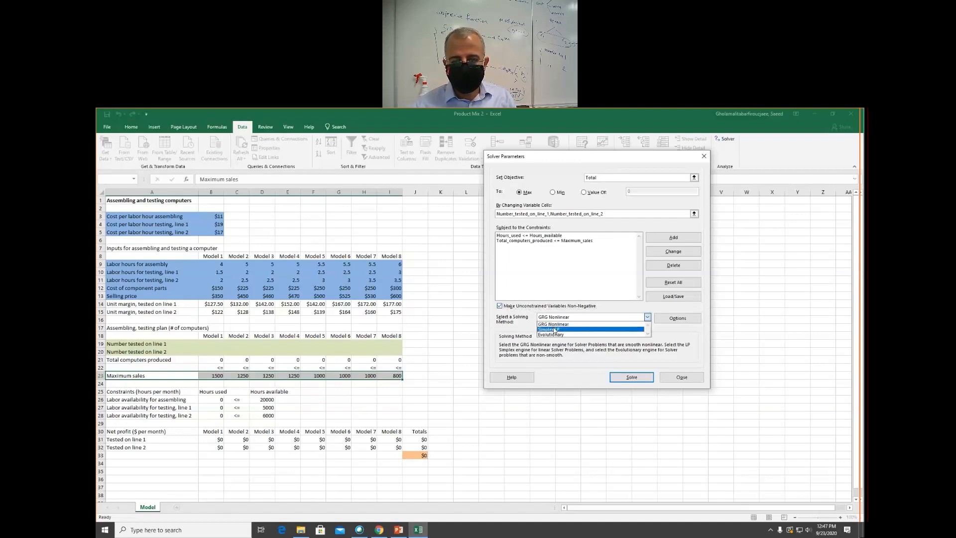
click(554, 329)
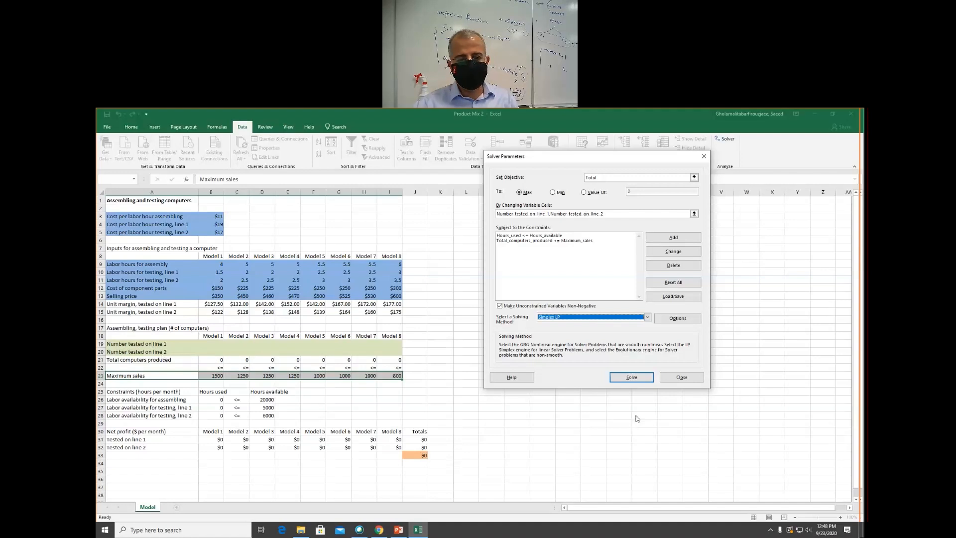
- Solve the model, keeping the Solver solution and generating the Answer and Sensitivity reports
click(628, 377)
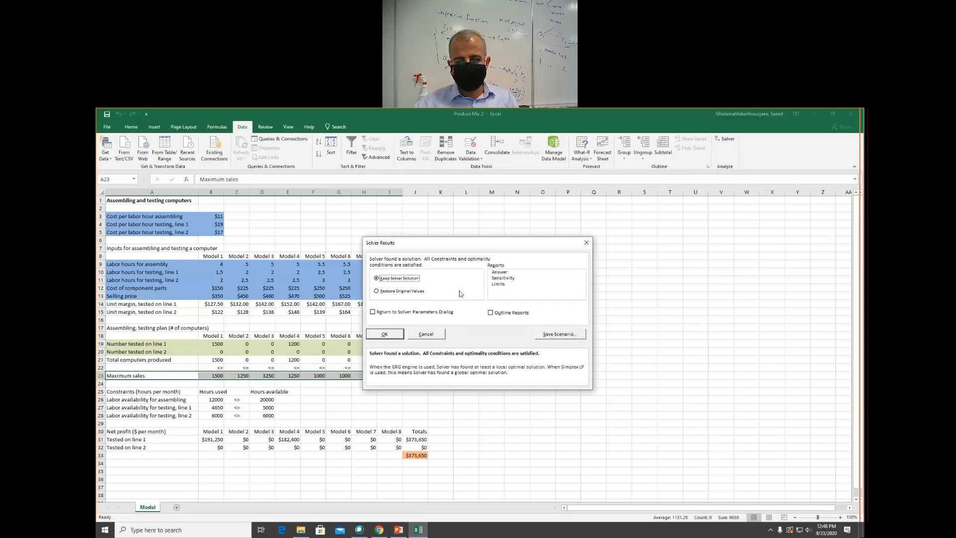
click(502, 279)
ctrl+click(502, 271)
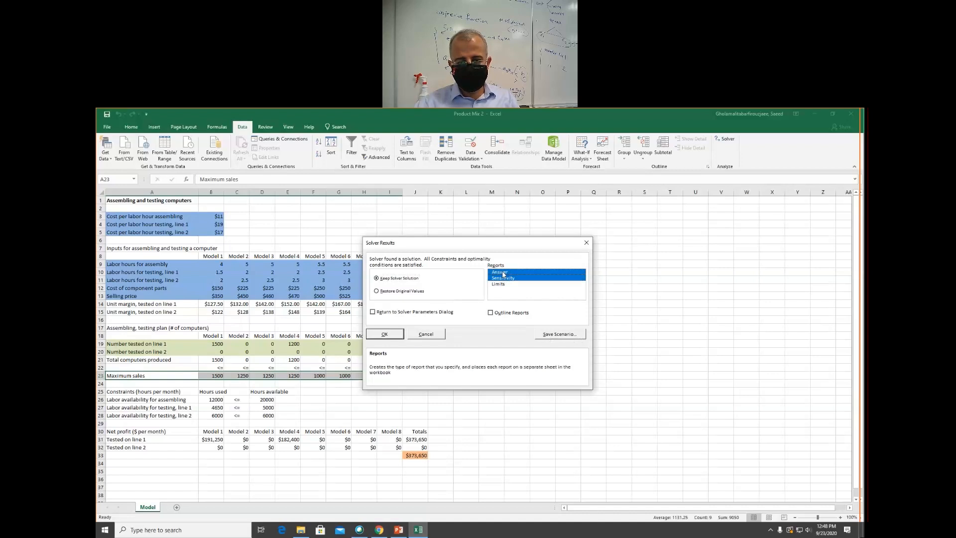
click(384, 334)
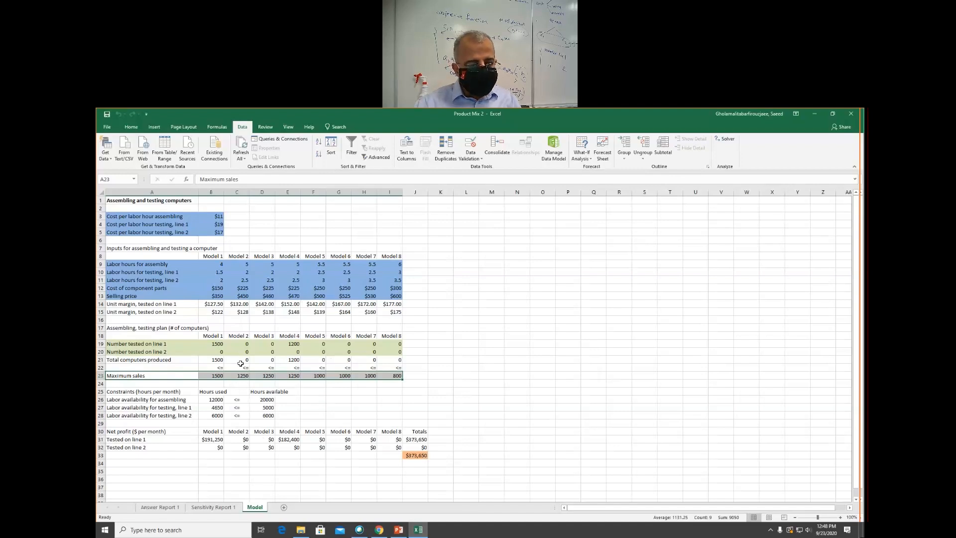
- Examine the optimized Model 1 quantity tested on line 1 and the overall net profit in J33
click(210, 343)
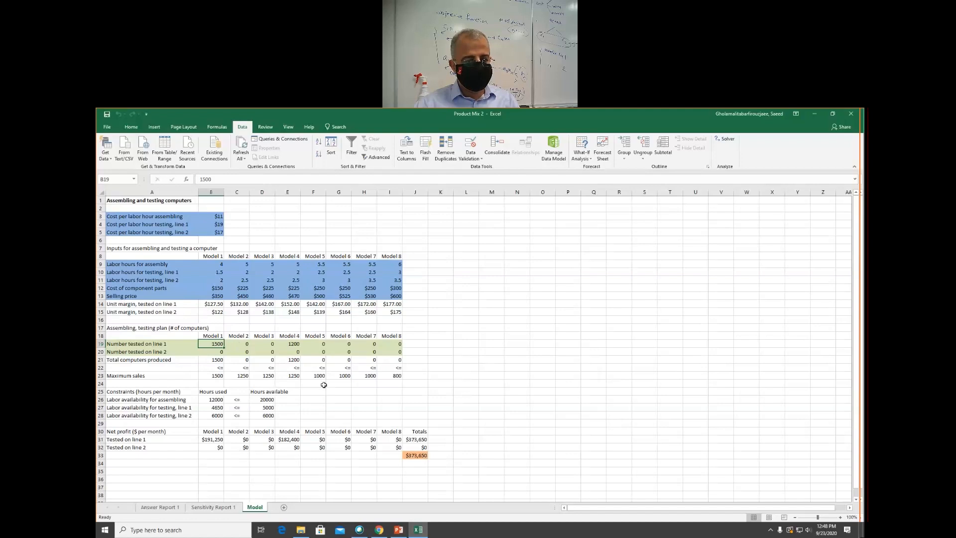
click(411, 455)
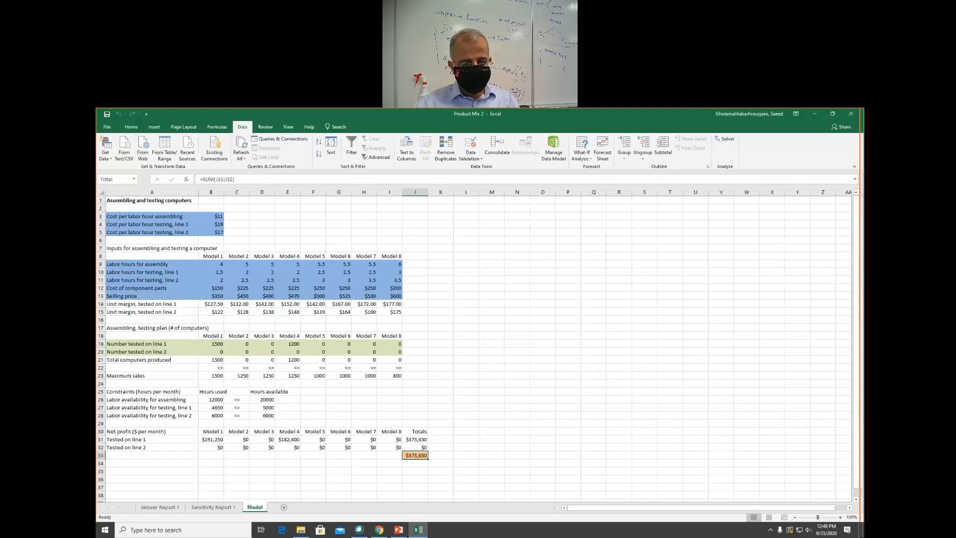